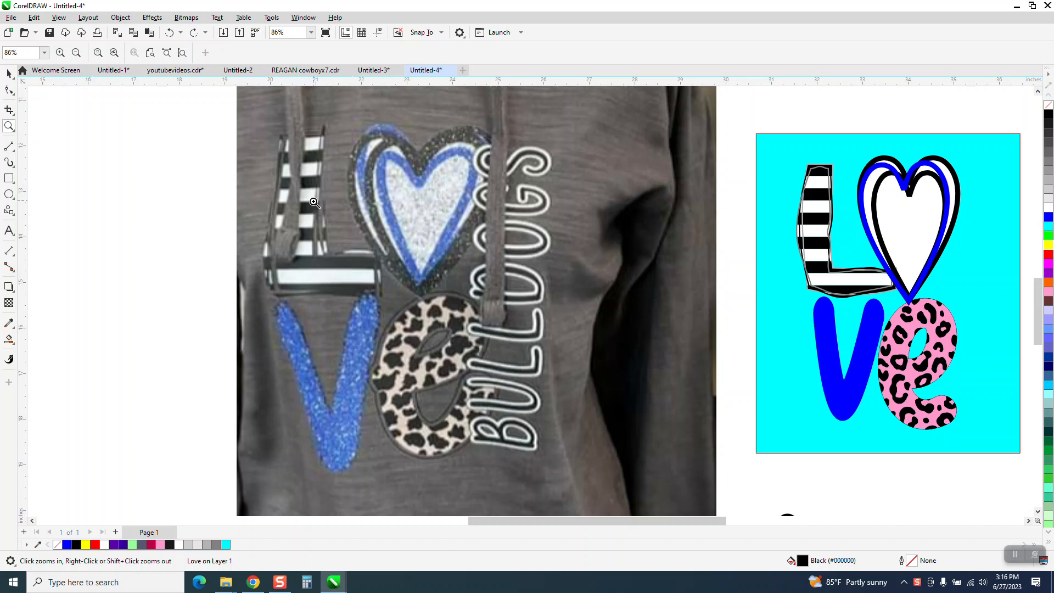
# Break the word "Love" below the sample design apart into separate letters
pyautogui.scroll(-1, 314, 202)
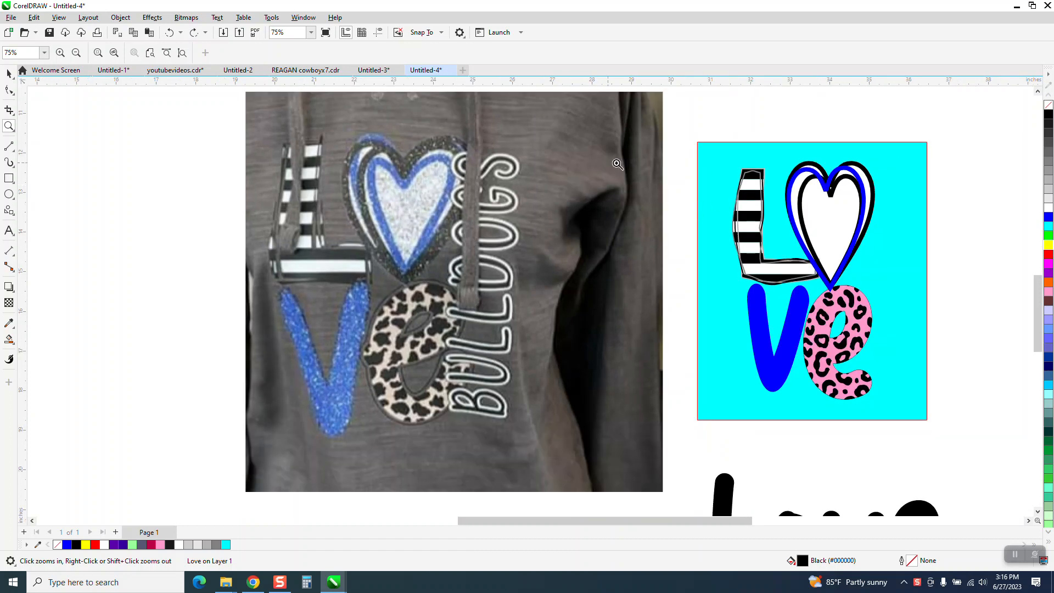
pyautogui.moveTo(717, 155); pyautogui.dragTo(982, 465)
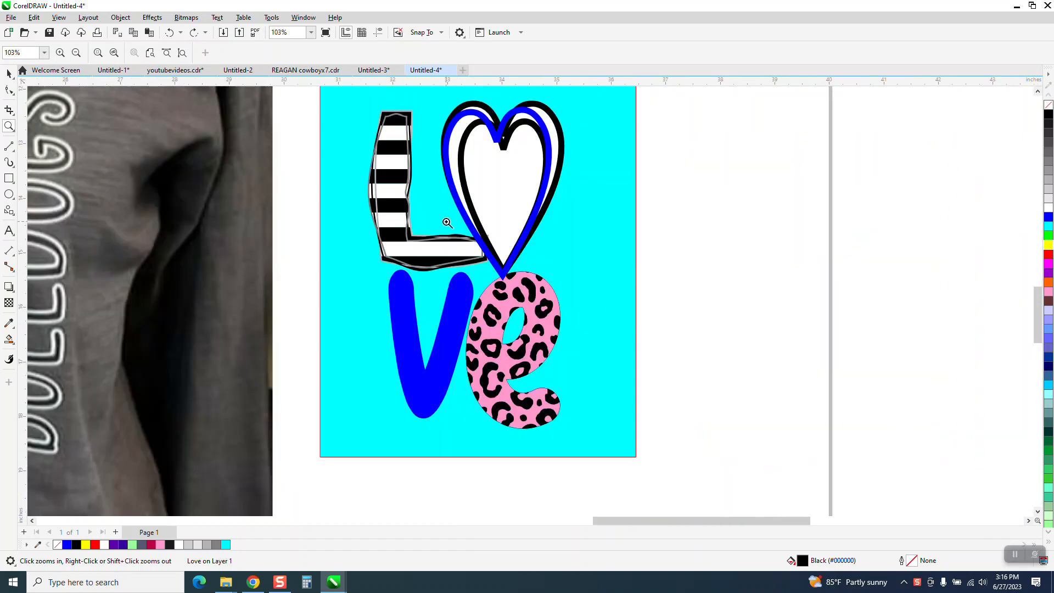
pyautogui.scroll(-4, 442, 204)
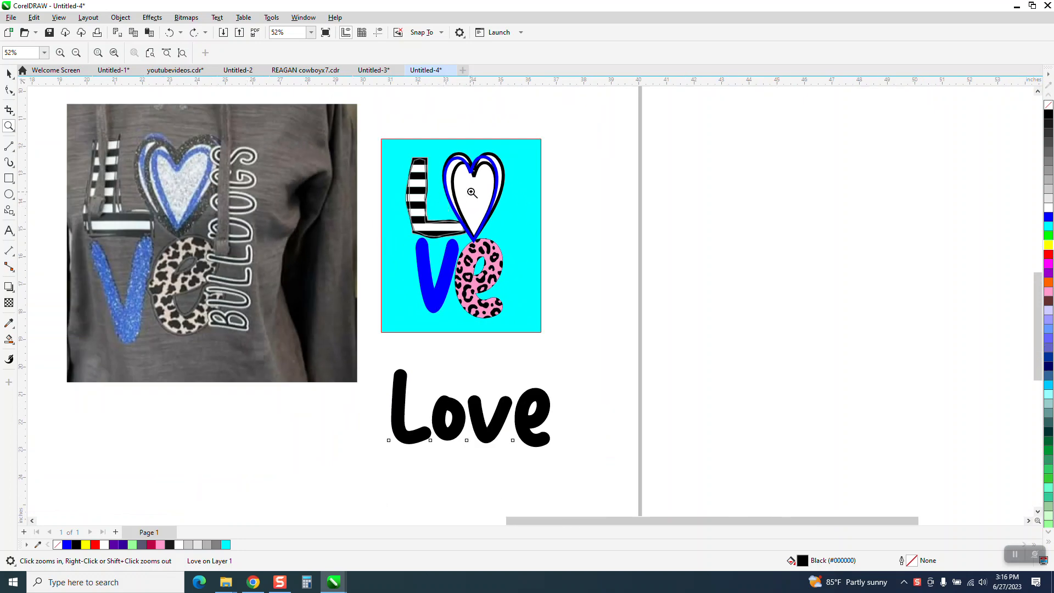
pyautogui.click(9, 73)
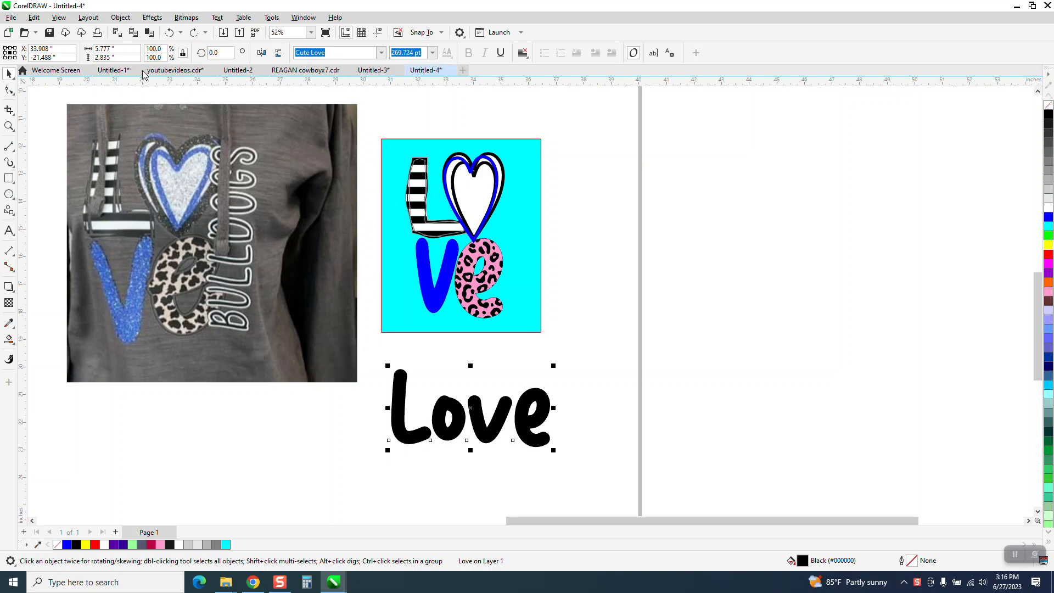
pyautogui.click(120, 17)
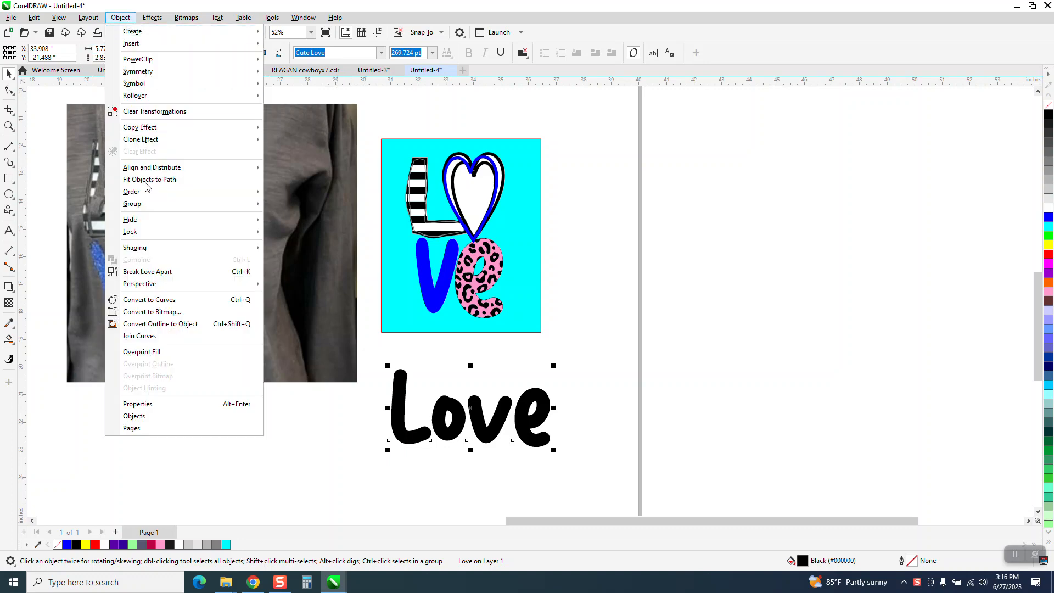
pyautogui.click(167, 271)
pyautogui.click(436, 324)
# Change the font of the separated letter L to Arial
pyautogui.click(406, 377)
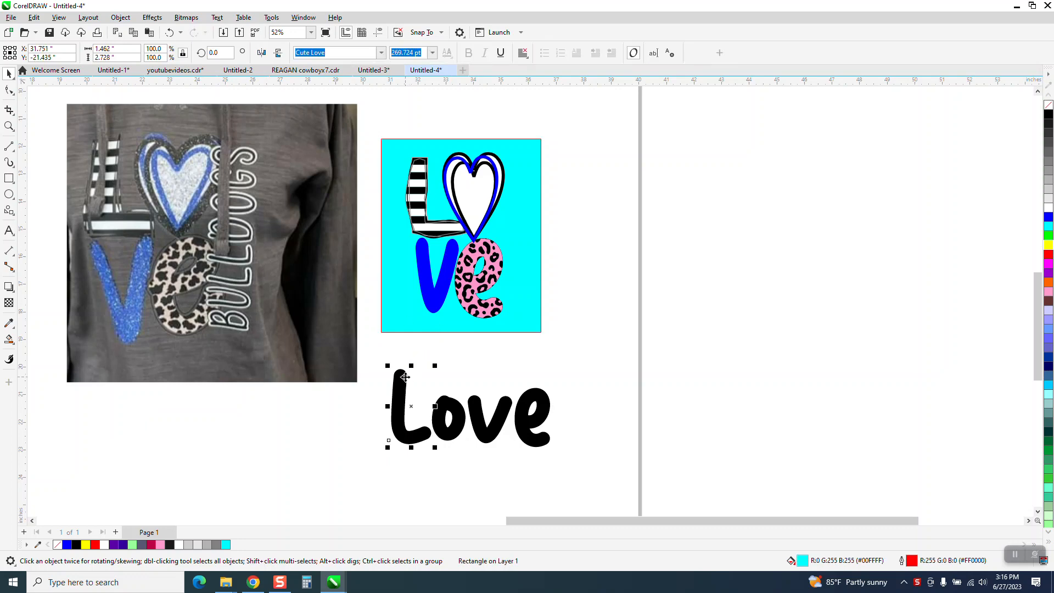
pyautogui.click(453, 403)
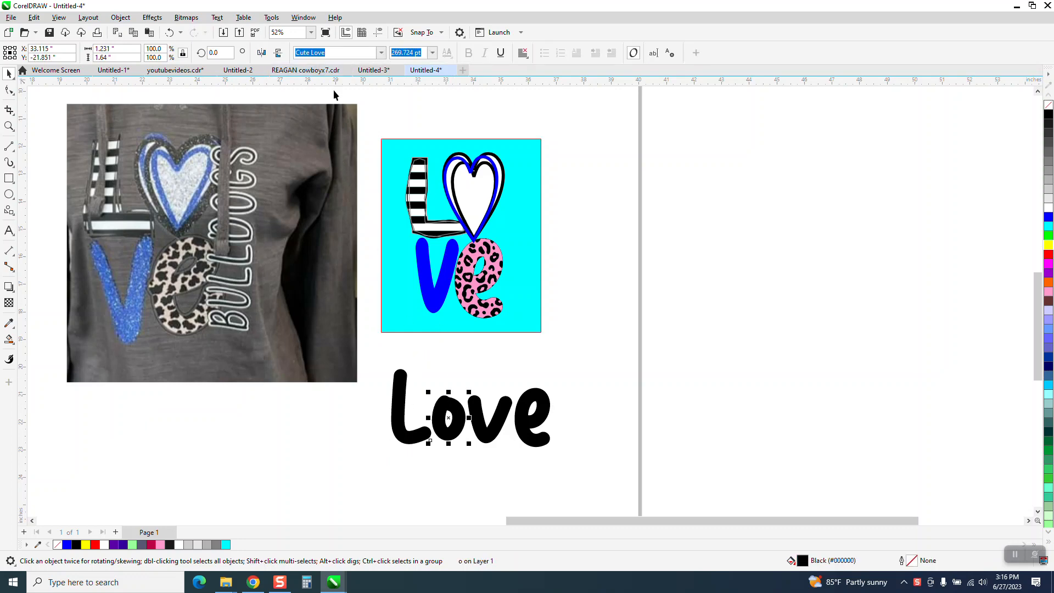
pyautogui.click(394, 393)
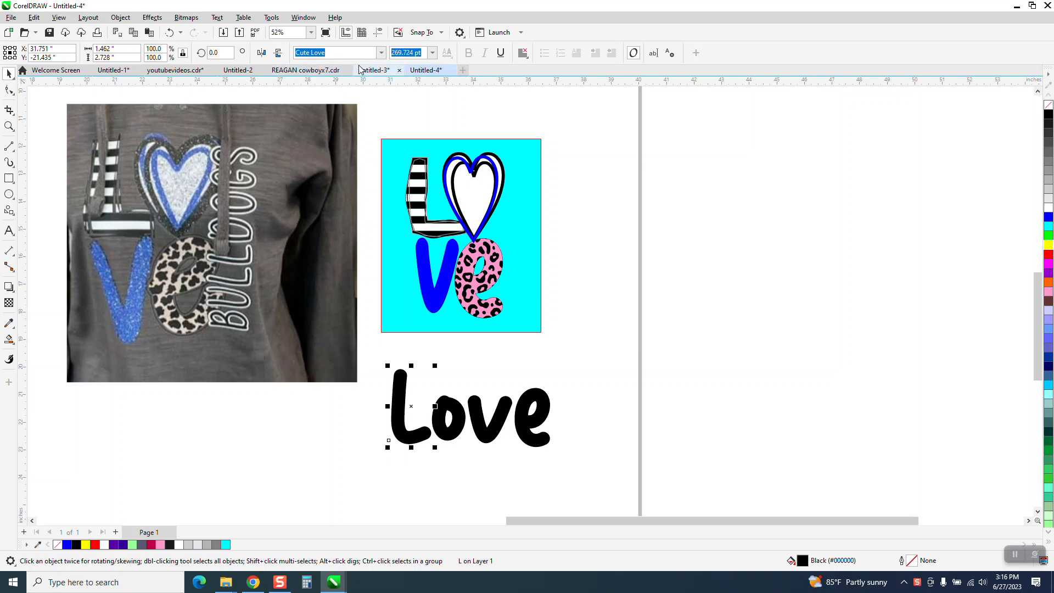
pyautogui.click(380, 53)
pyautogui.click(324, 85)
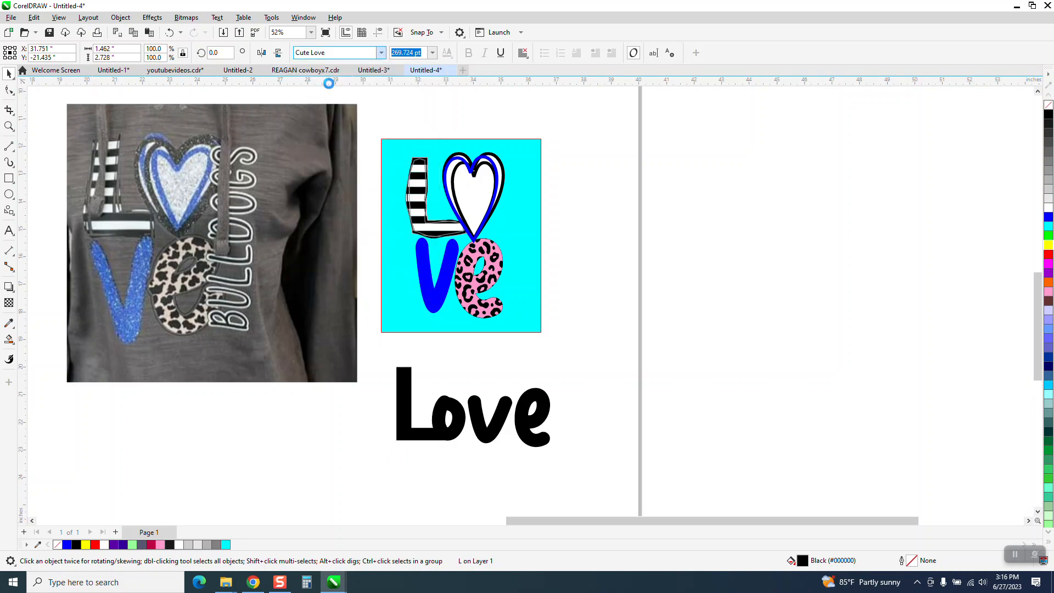
# Move the L away from the other letters and delete the letter o
pyautogui.moveTo(423, 404); pyautogui.dragTo(398, 403)
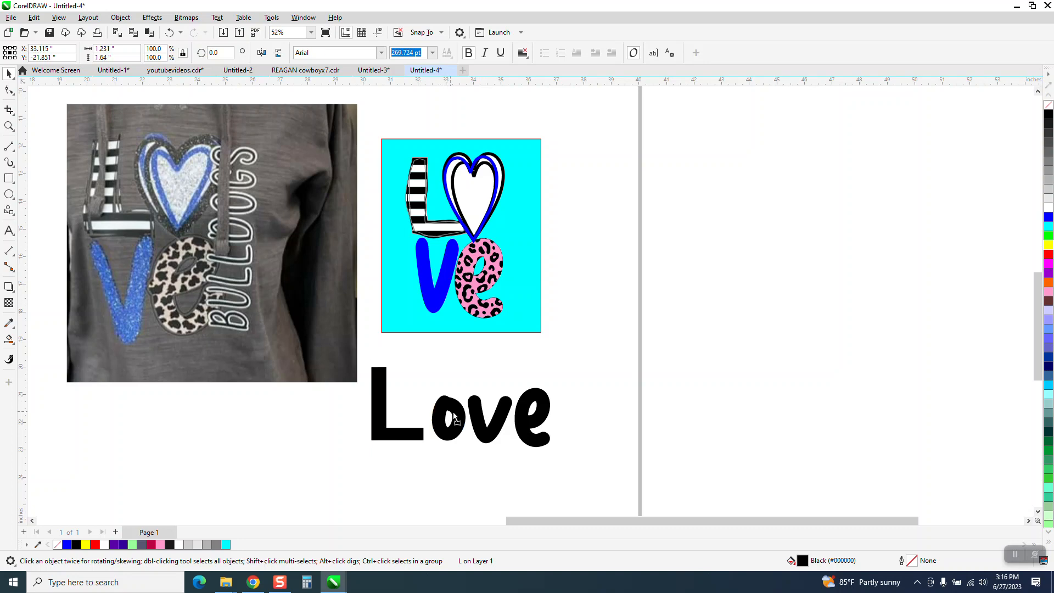
pyautogui.click(453, 412)
pyautogui.press('Delete')
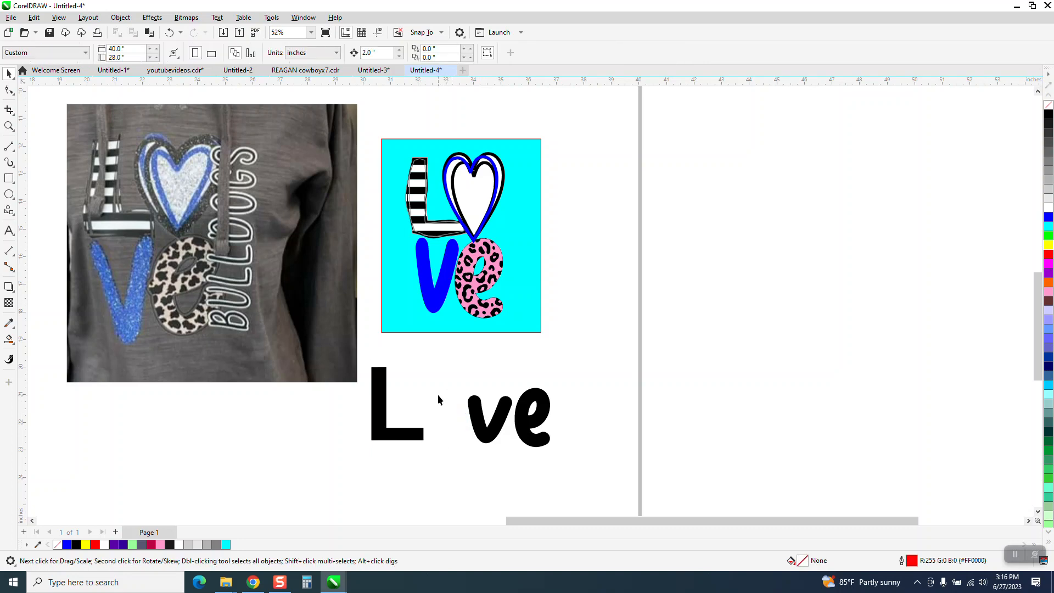
# Scale the letters v and e together to a height of 2.66 inches
pyautogui.click(384, 375)
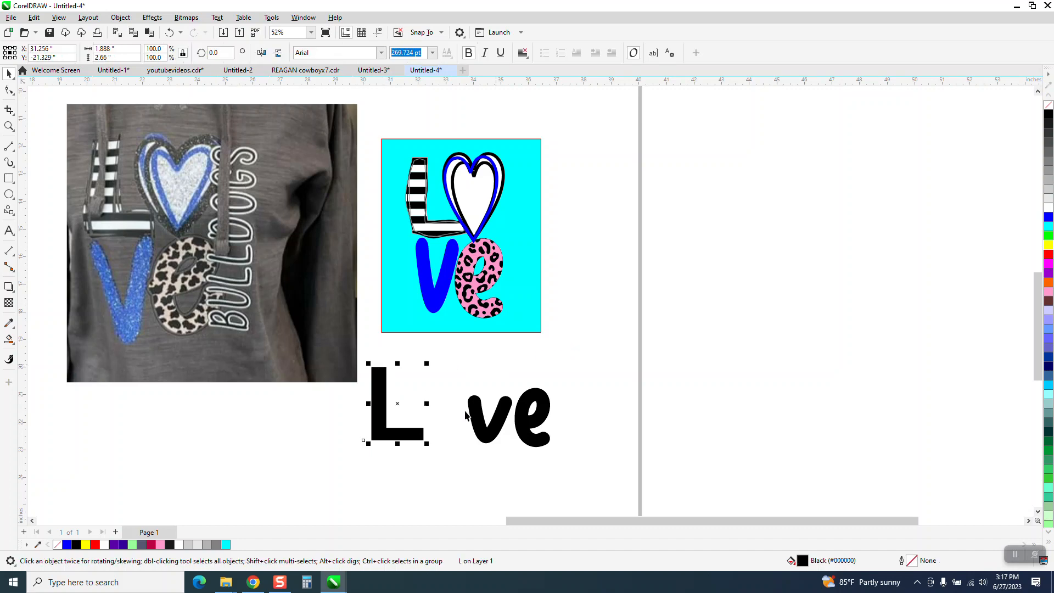
pyautogui.moveTo(451, 365); pyautogui.dragTo(600, 472)
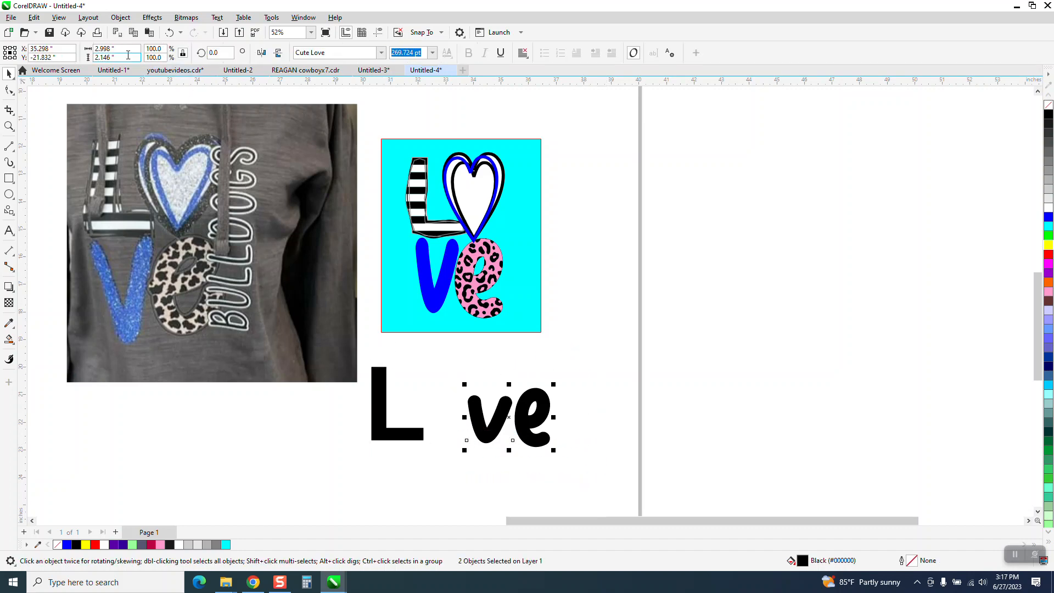
pyautogui.click(105, 57)
pyautogui.write('2.66')
pyautogui.press('Return')
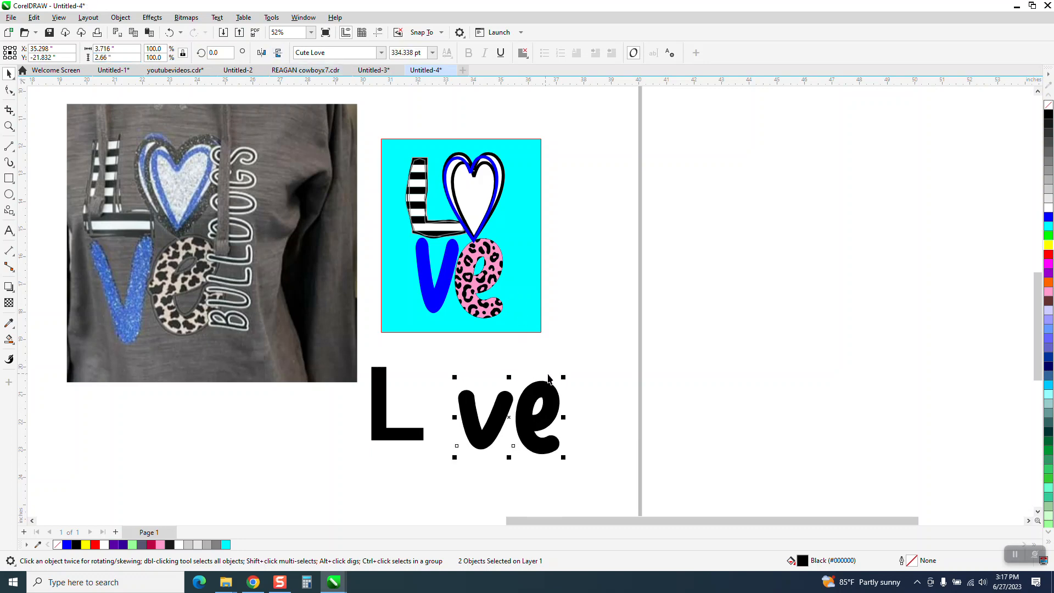
# Scale the letter v on its own to a height of 2.66 inches
pyautogui.click(553, 380)
pyautogui.click(499, 407)
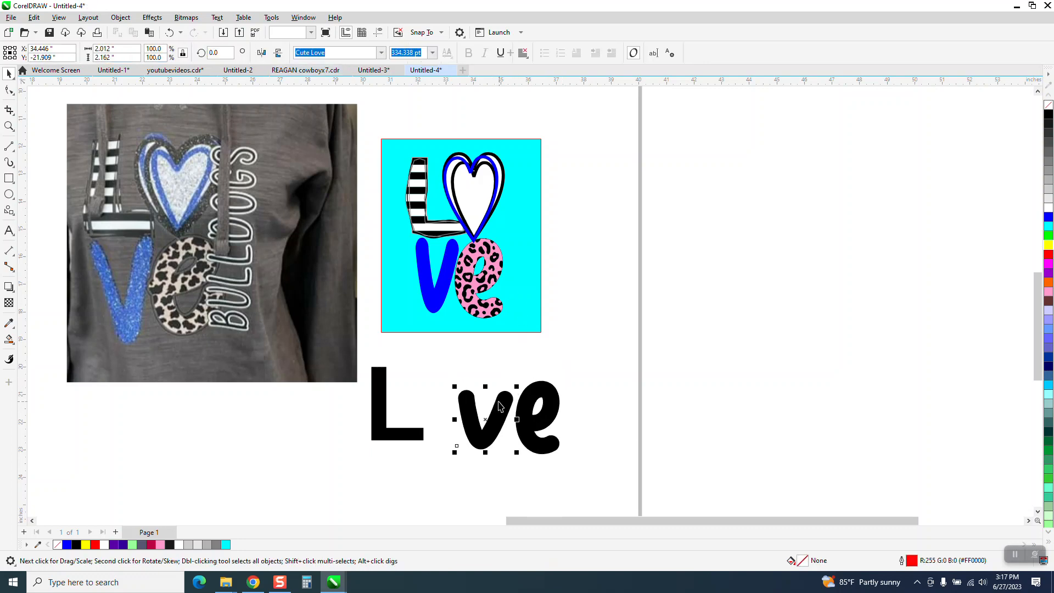
pyautogui.doubleClick(105, 57)
pyautogui.write('2.66')
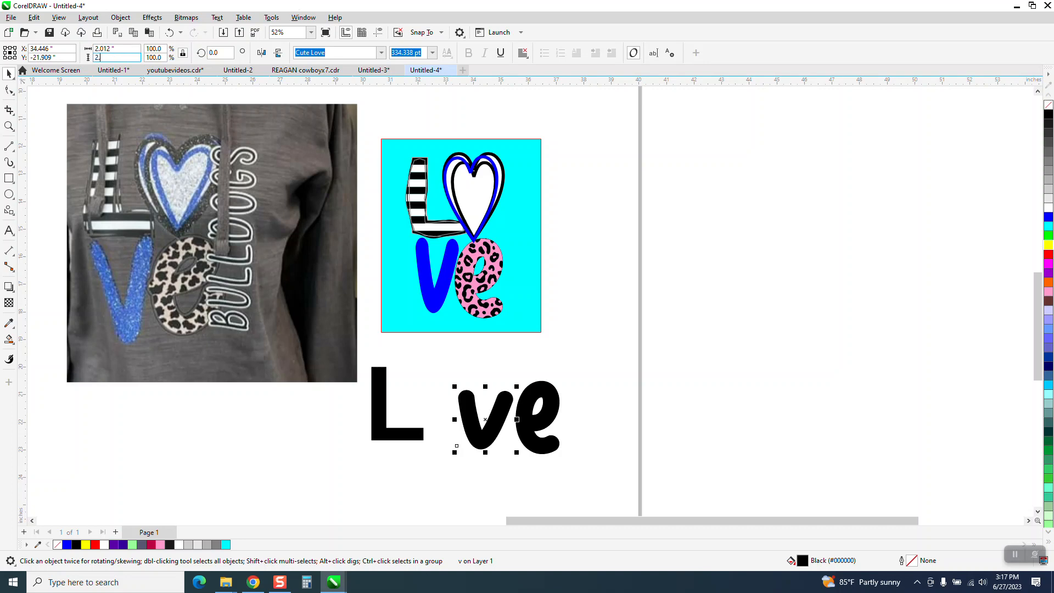
pyautogui.press('Return')
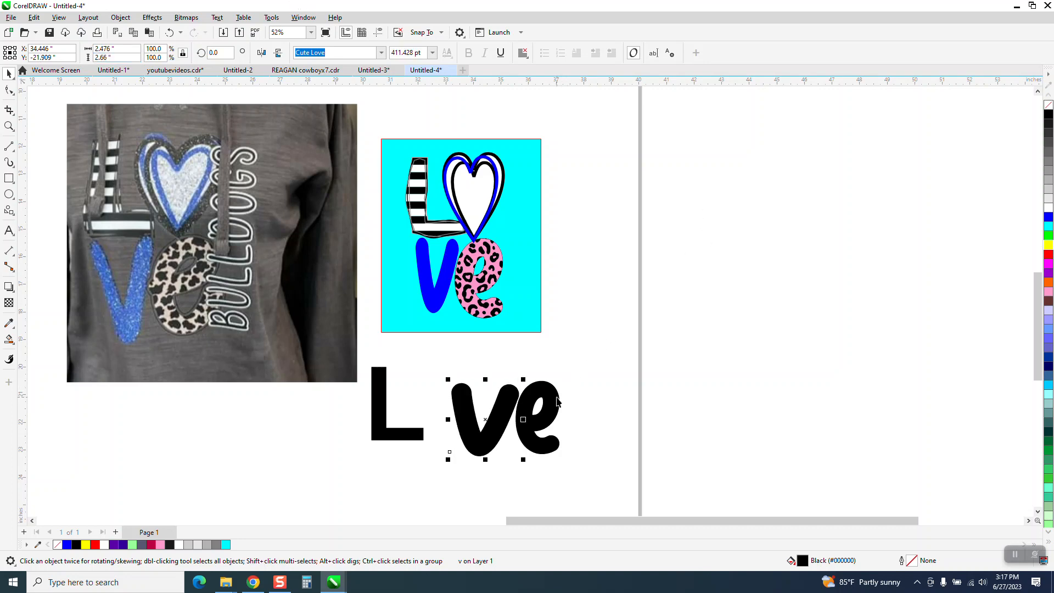
# Move the letter e out to the page's right edge and fill the letter v with blue
pyautogui.moveTo(557, 400); pyautogui.dragTo(671, 267)
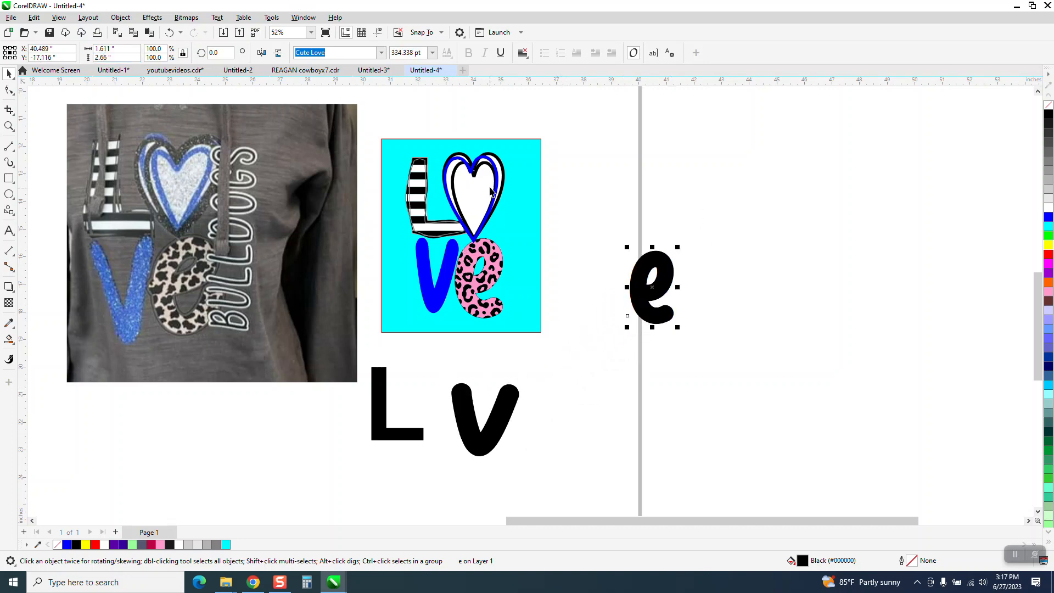
pyautogui.moveTo(489, 454); pyautogui.dragTo(496, 416)
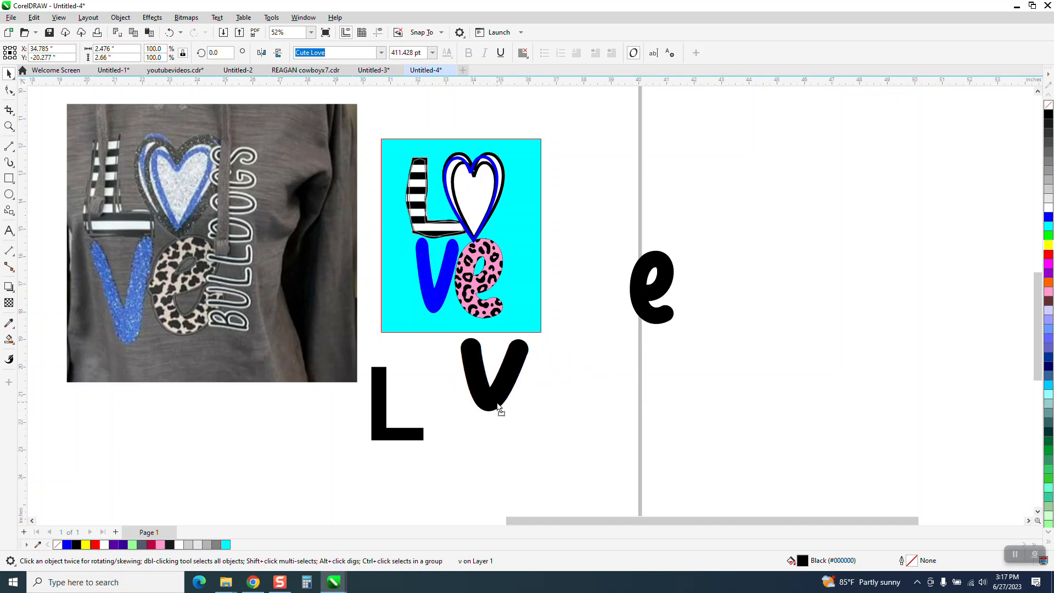
pyautogui.click(1049, 217)
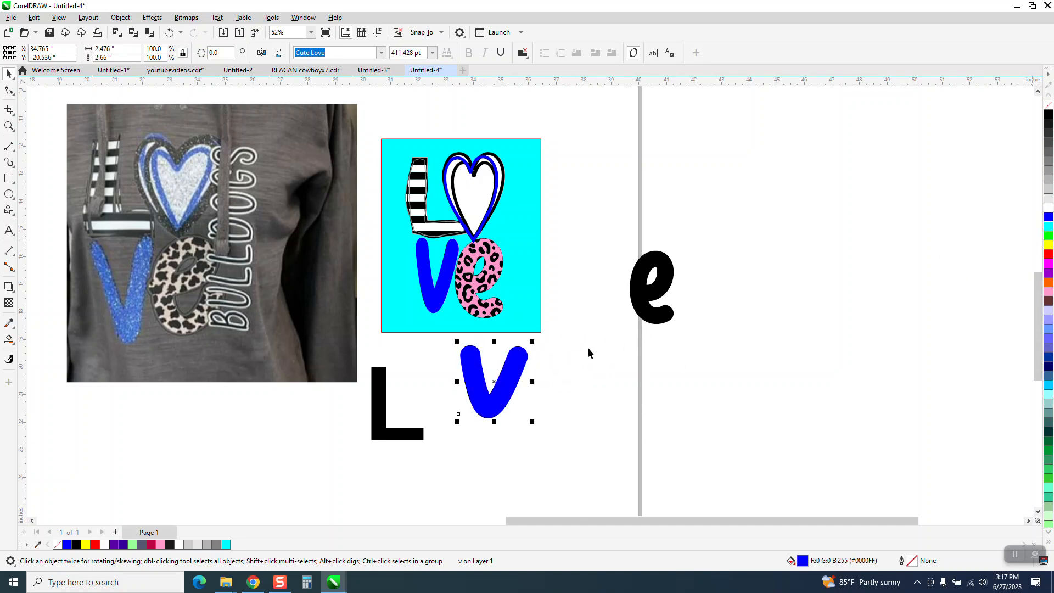
# Stretch the blue v vertically to about 3.97 inches tall and place it beside the L
pyautogui.moveTo(495, 342); pyautogui.dragTo(494, 306)
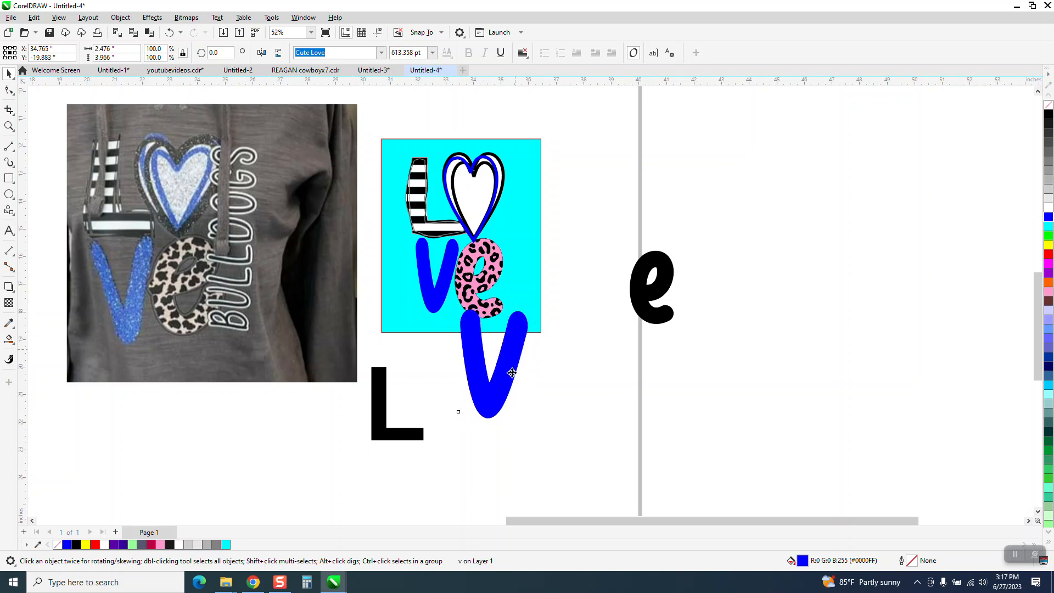
pyautogui.moveTo(508, 373); pyautogui.dragTo(501, 406)
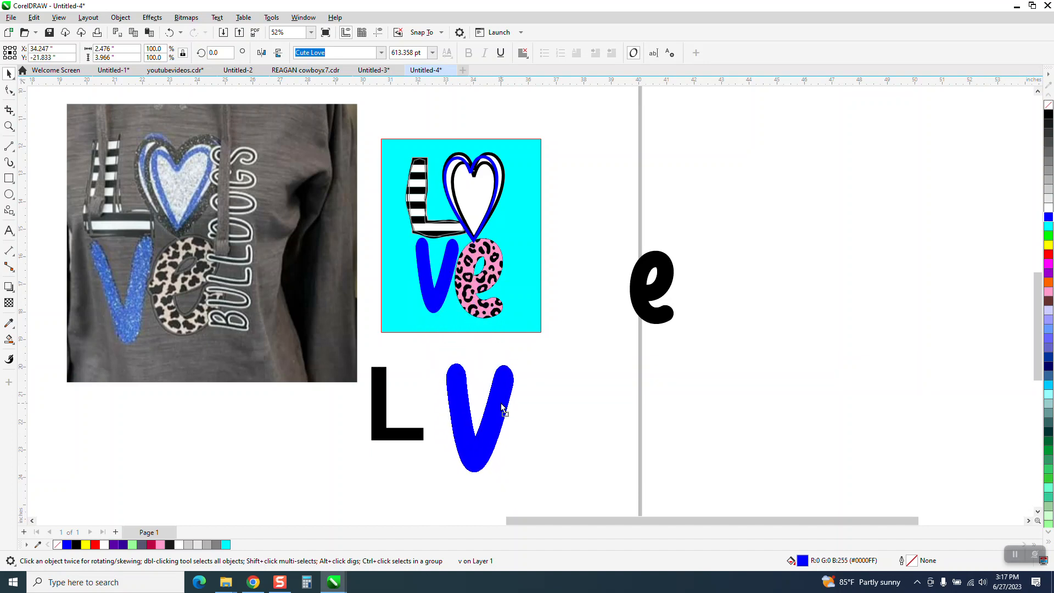
# Remove the fill from the letter e and give it a black hairline outline
pyautogui.click(8, 126)
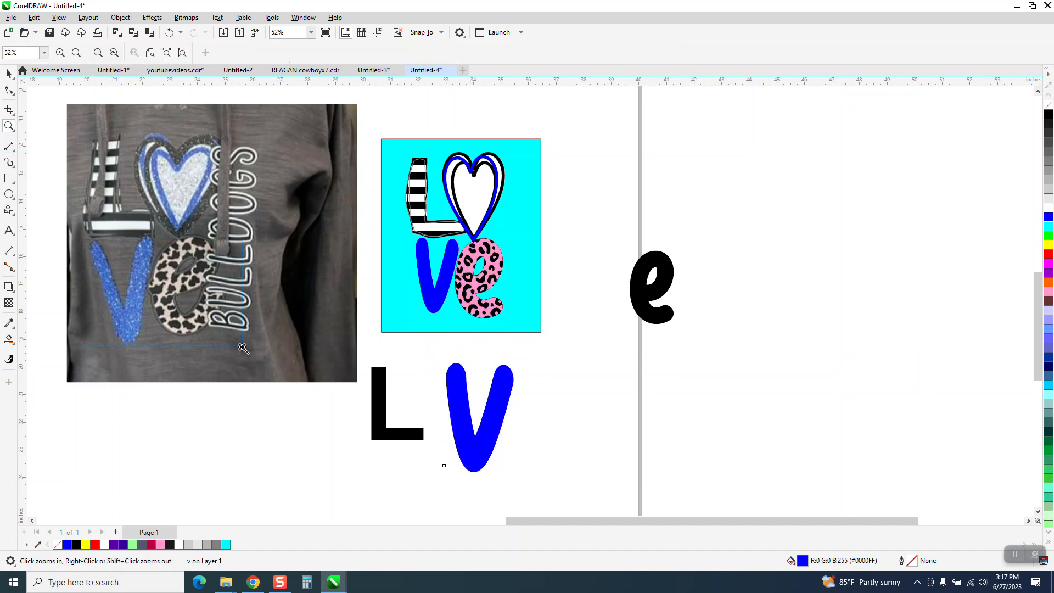
pyautogui.click(113, 274)
pyautogui.scroll(-5, 301, 268)
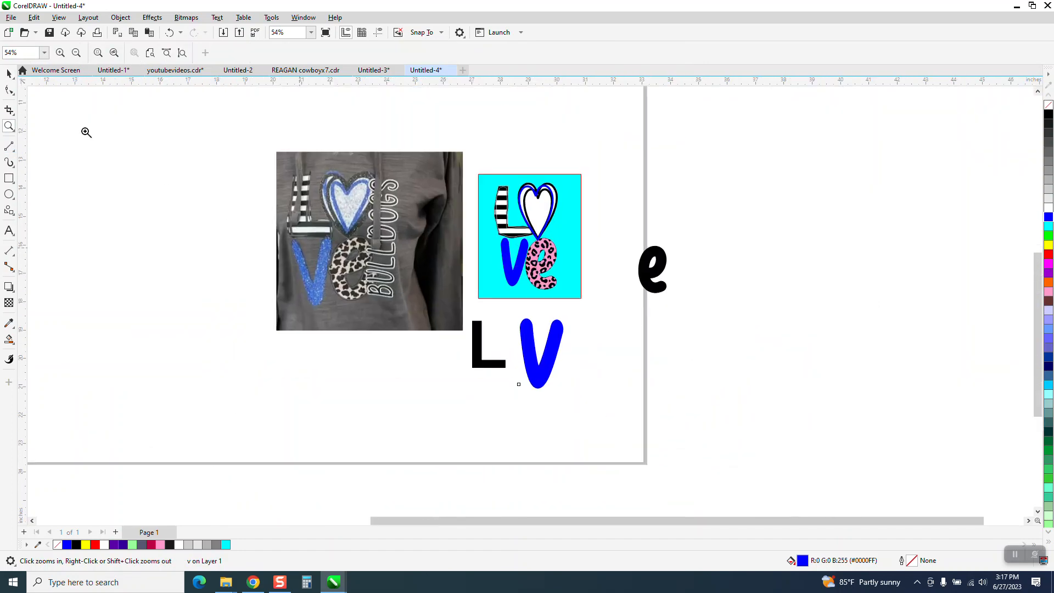
pyautogui.click(10, 126)
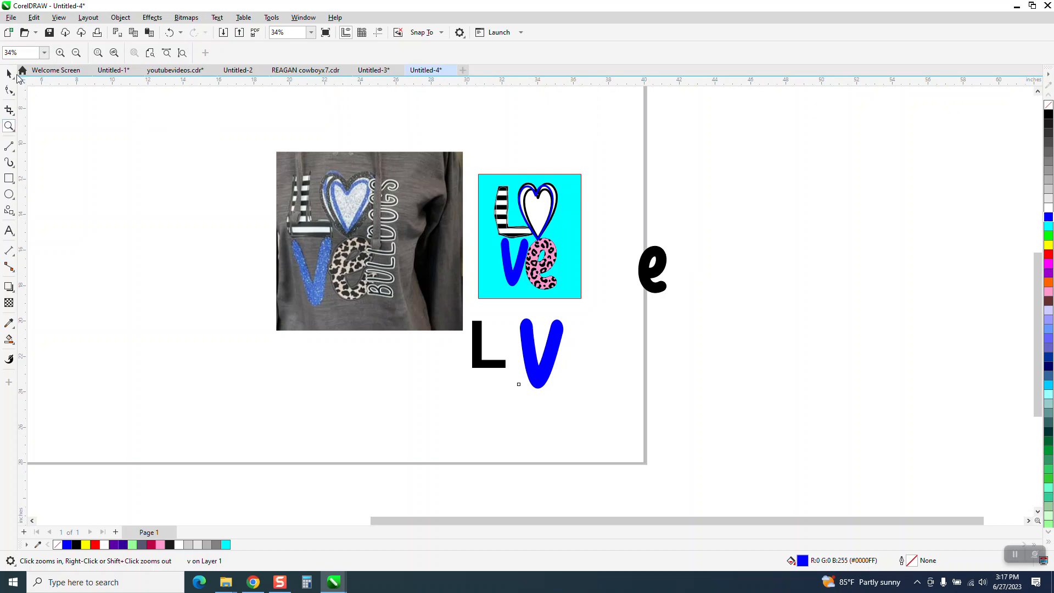
pyautogui.click(10, 74)
pyautogui.moveTo(726, 312); pyautogui.dragTo(727, 314)
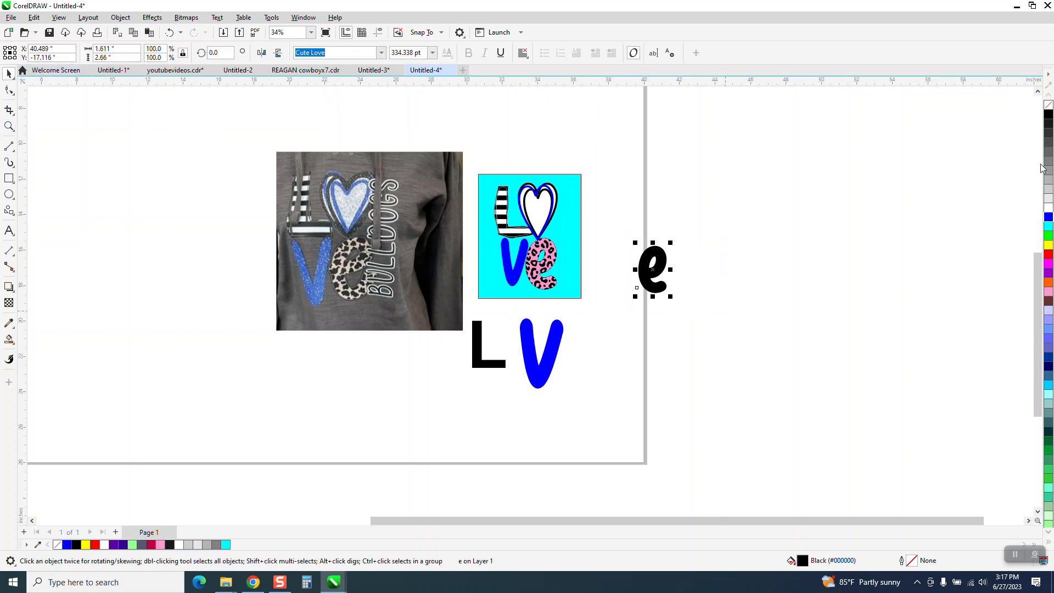
pyautogui.click(1049, 105)
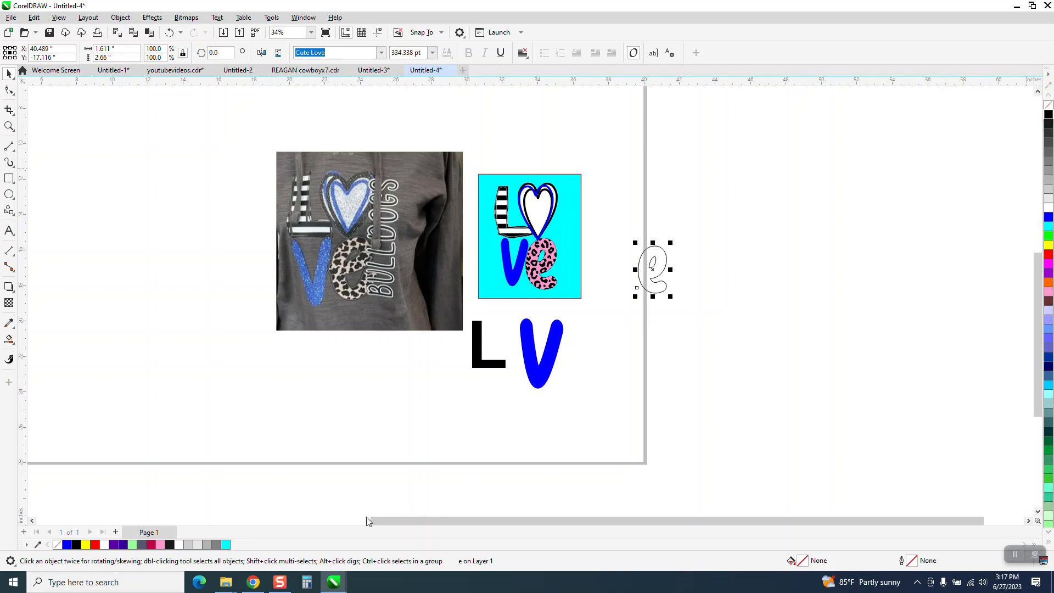
# Switch to Chrome and copy the black-and-white leopard print image from the Etsy listing
pyautogui.click(253, 582)
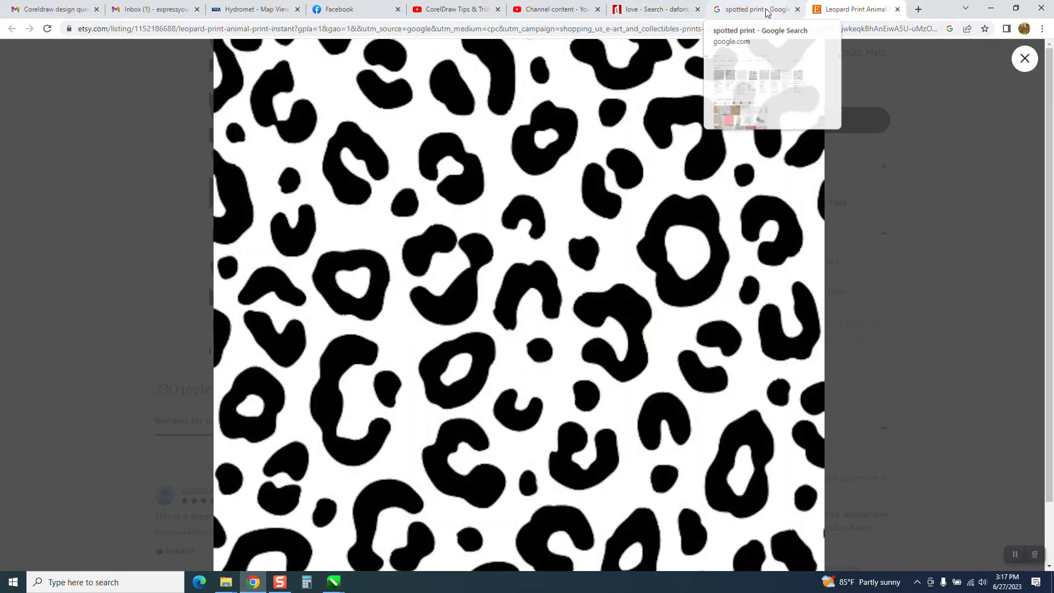
pyautogui.click(741, 17)
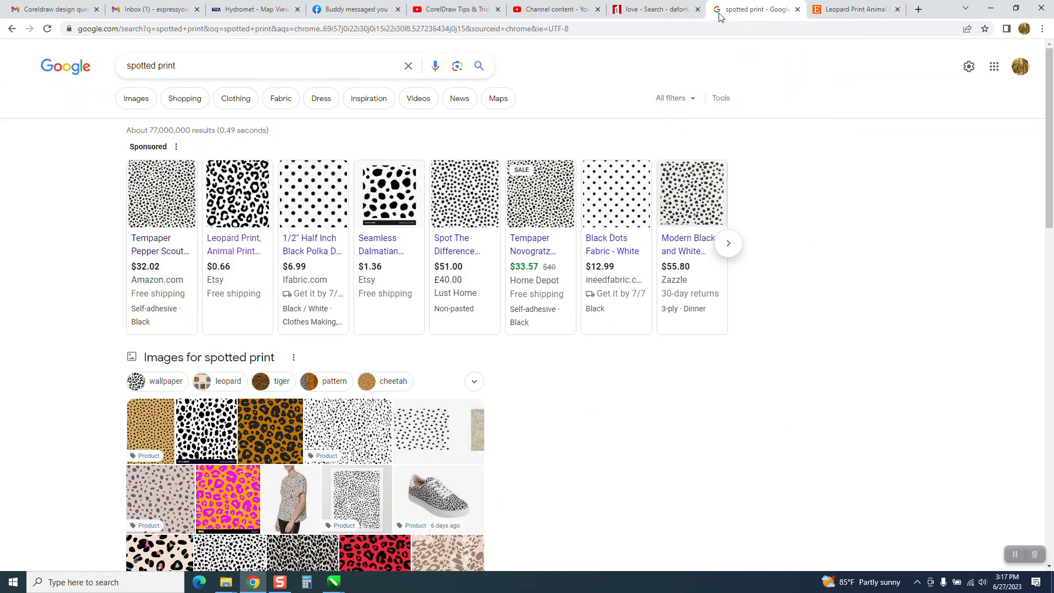
pyautogui.click(841, 11)
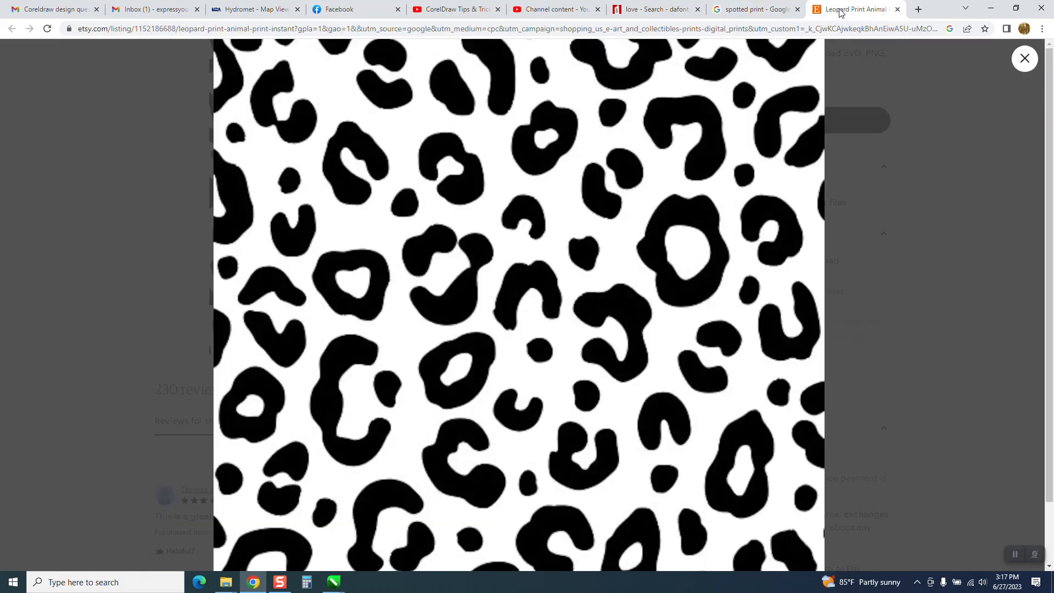
pyautogui.rightClick(673, 108)
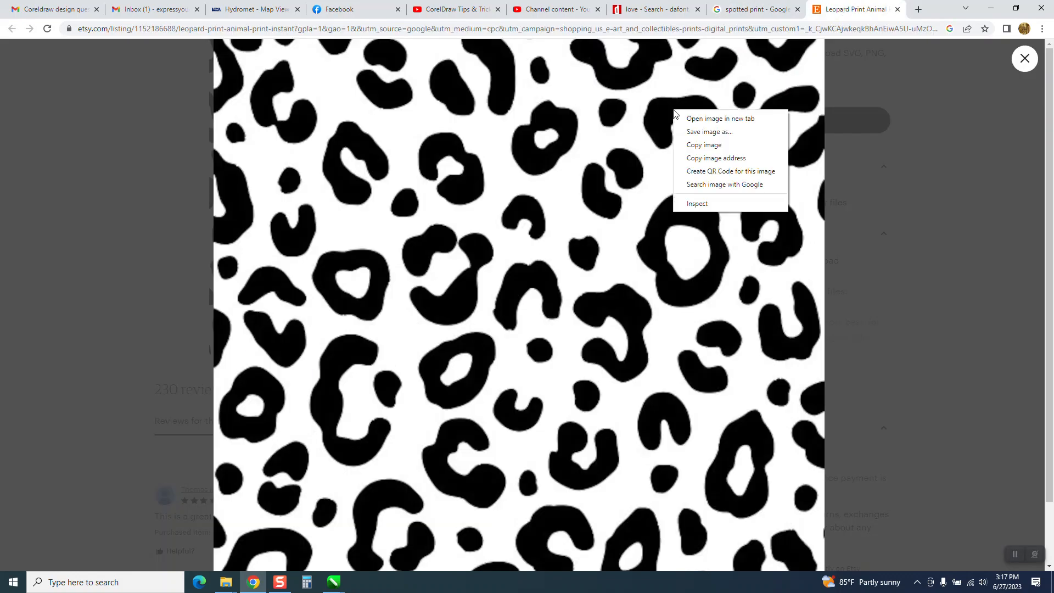
pyautogui.click(695, 145)
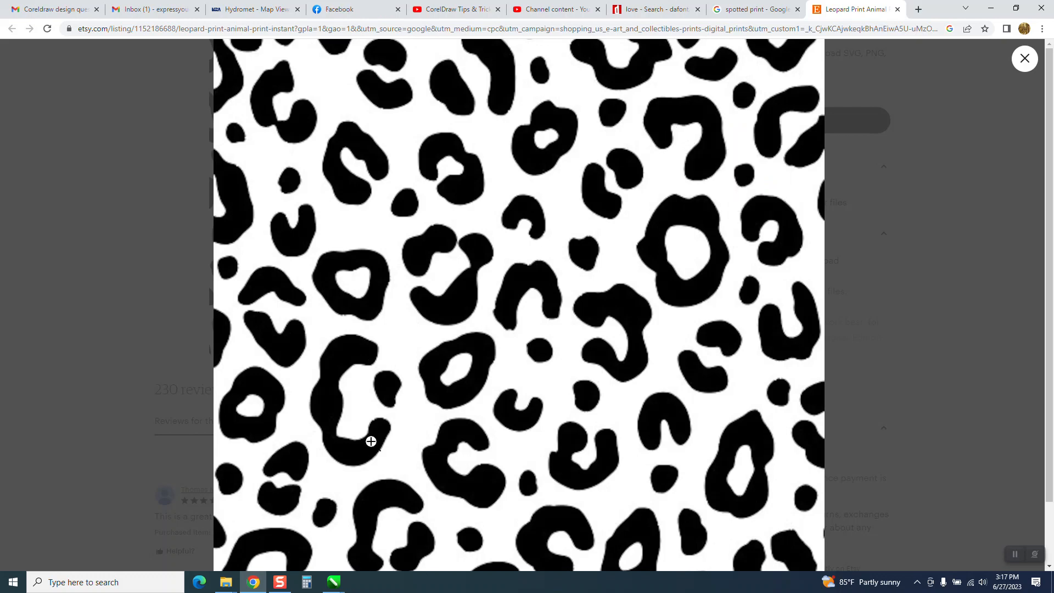
# Return to the Untitled-4 document in CorelDRAW and paste the copied leopard print image
pyautogui.moveTo(335, 585)
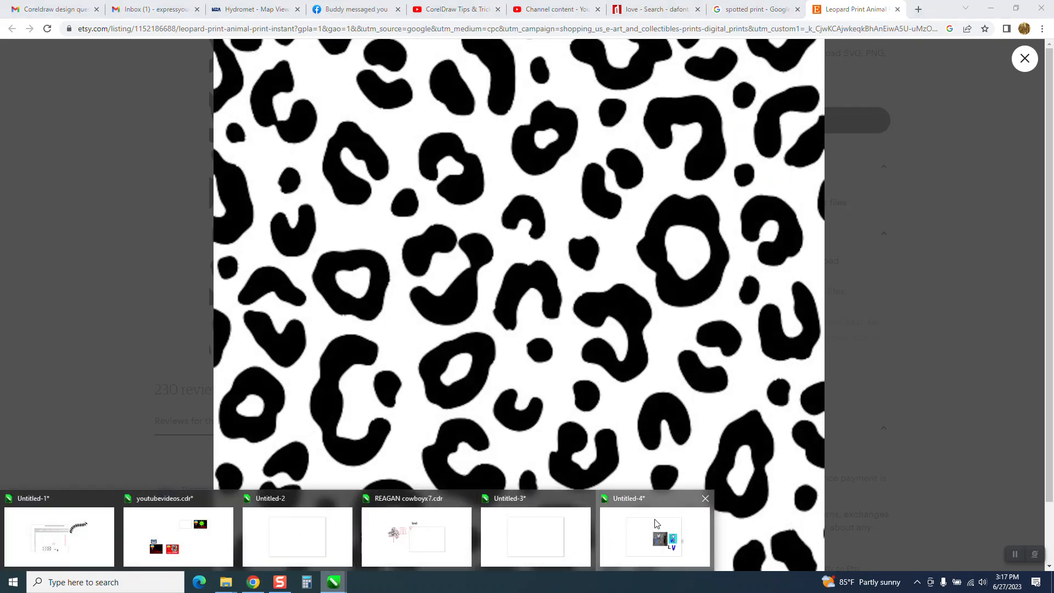
pyautogui.click(642, 530)
pyautogui.rightClick(734, 311)
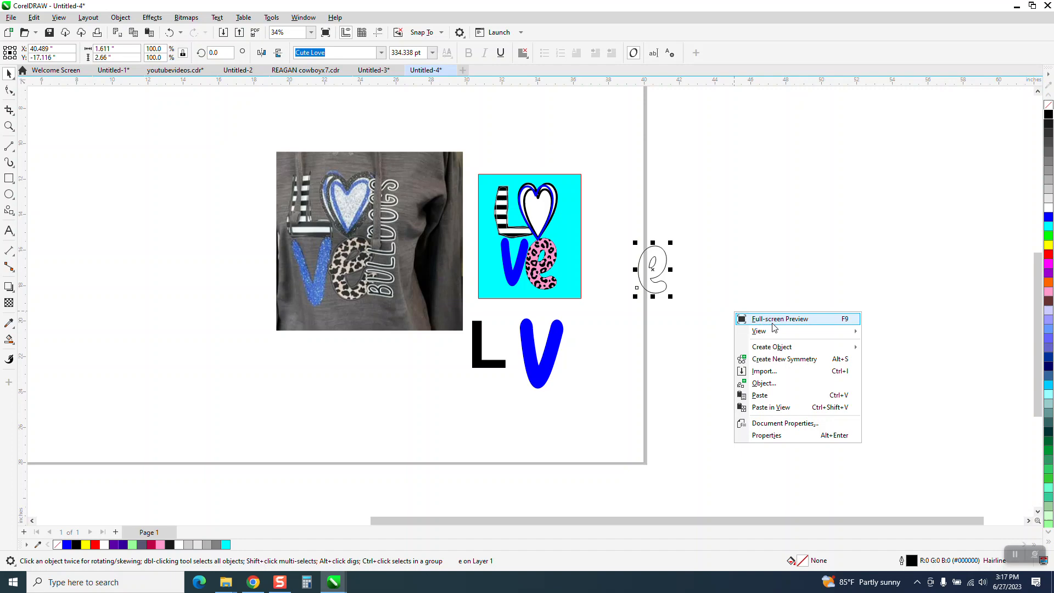
pyautogui.click(765, 394)
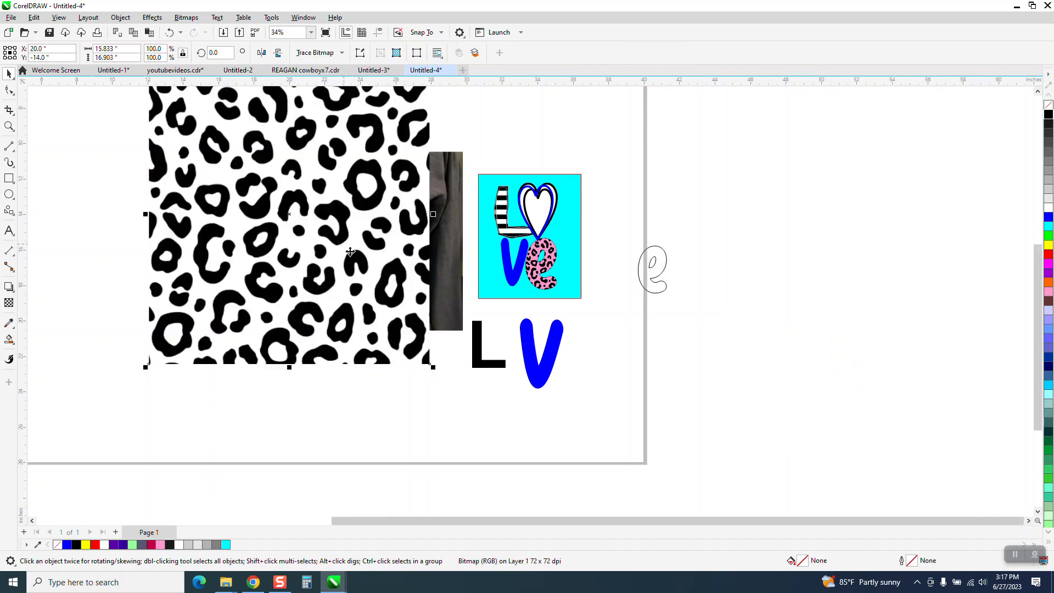
# Move the leopard print image off the page and scale it proportionally to about 3.66 by 3.9 inches near the letter e
pyautogui.scroll(-2, 354, 248)
pyautogui.moveTo(359, 249); pyautogui.dragTo(785, 277)
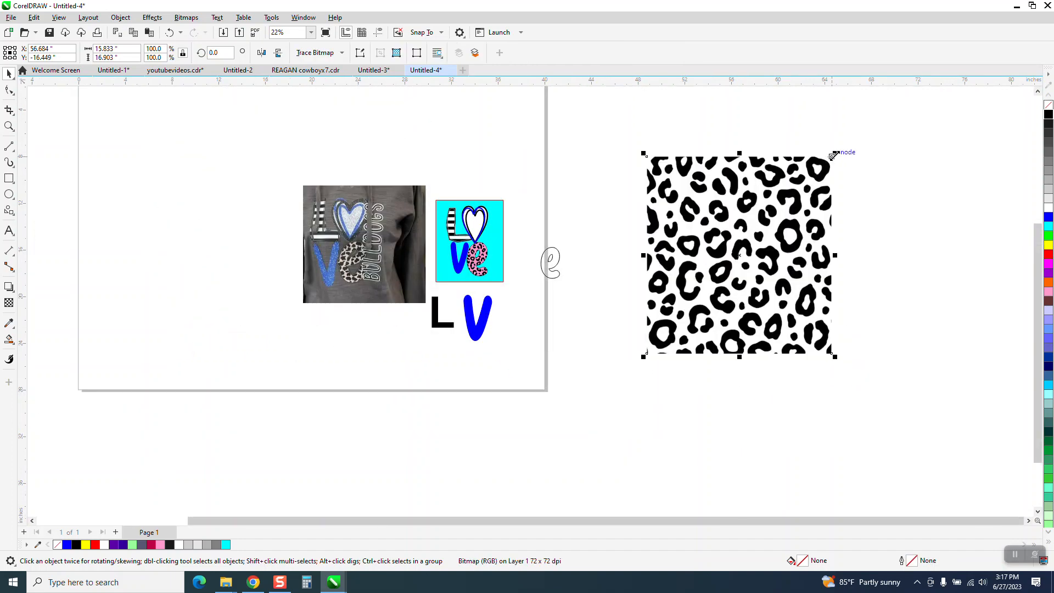
pyautogui.moveTo(833, 156); pyautogui.dragTo(588, 271)
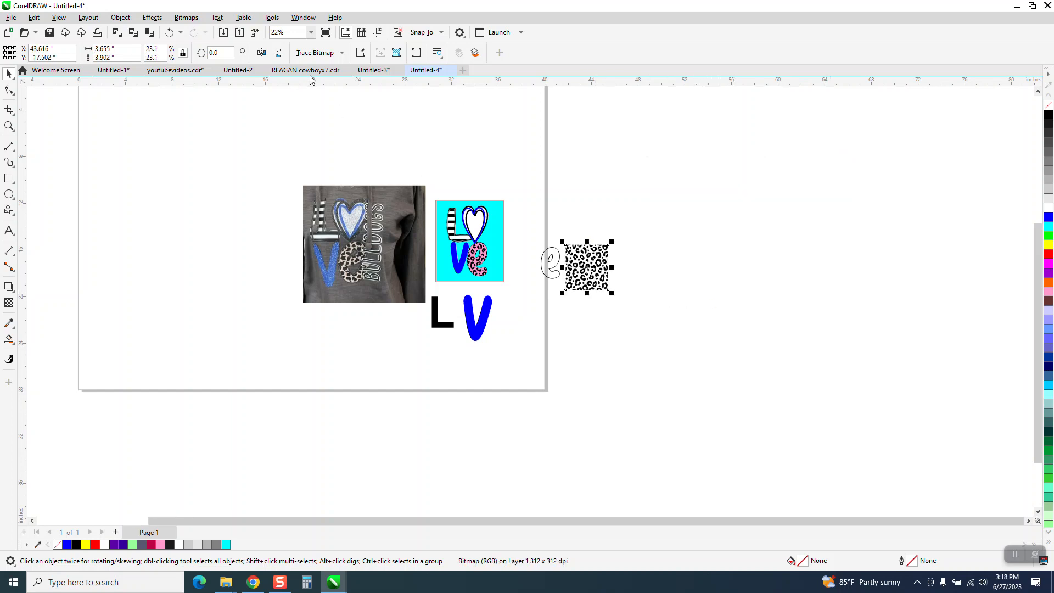
# Outline-trace the leopard print bitmap as Clipart with the background color removed, and move the traced group beside the original
pyautogui.click(342, 53)
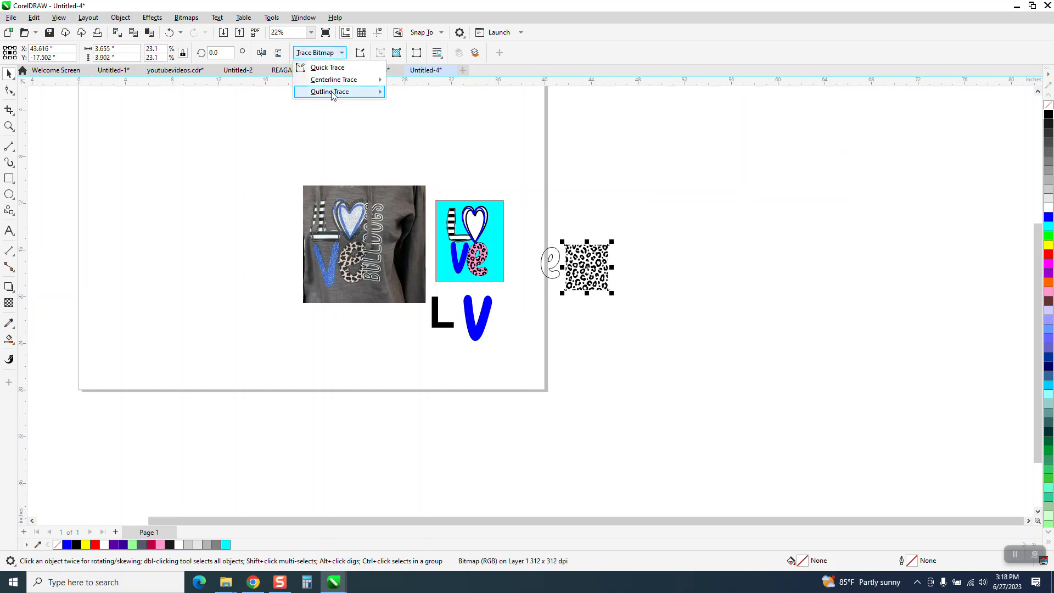
pyautogui.moveTo(332, 94)
pyautogui.click(407, 129)
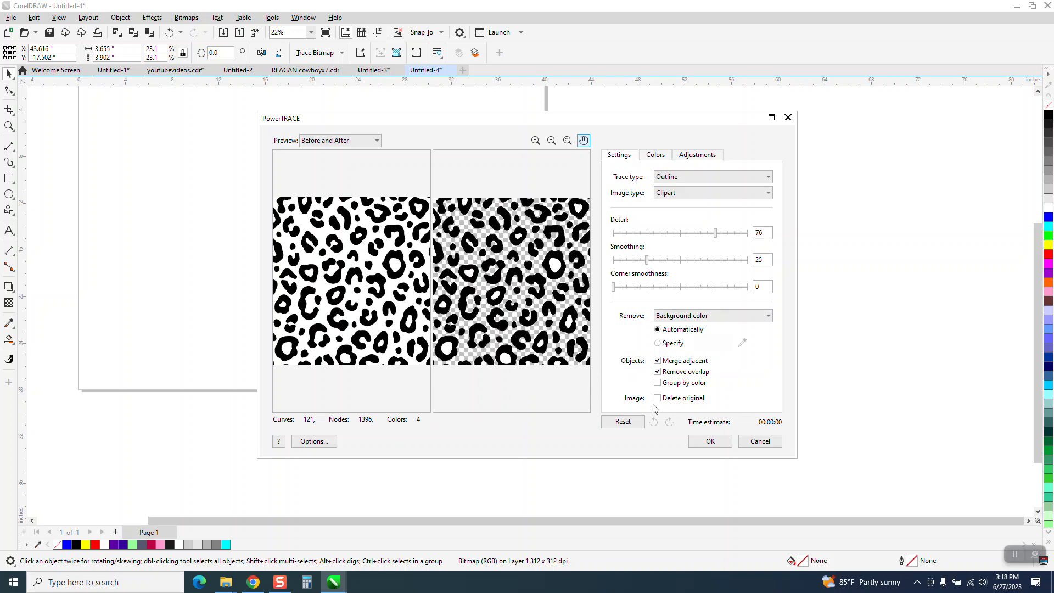
pyautogui.click(709, 440)
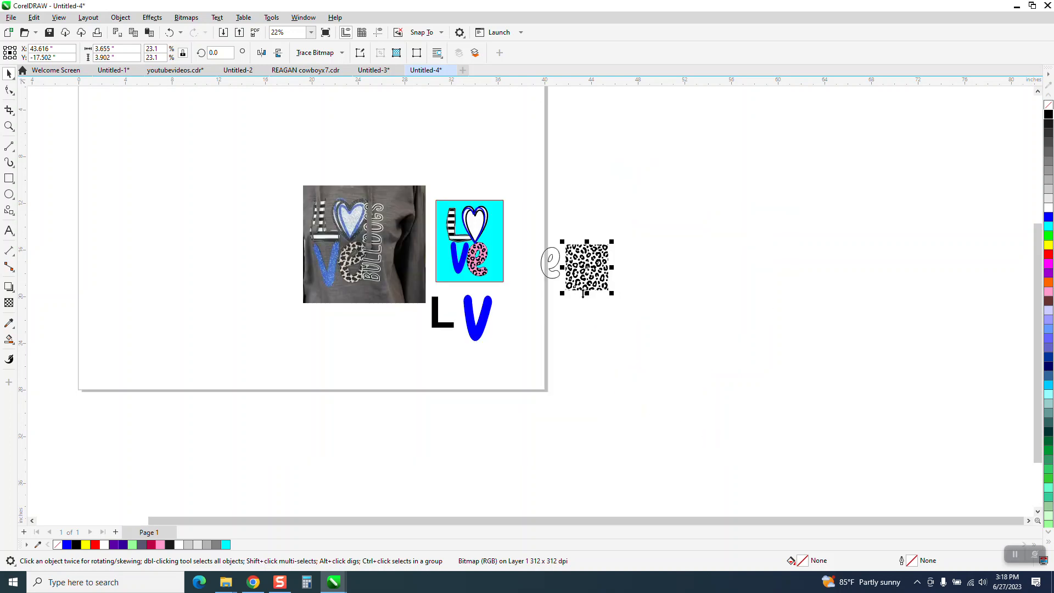
pyautogui.moveTo(585, 269); pyautogui.dragTo(634, 269)
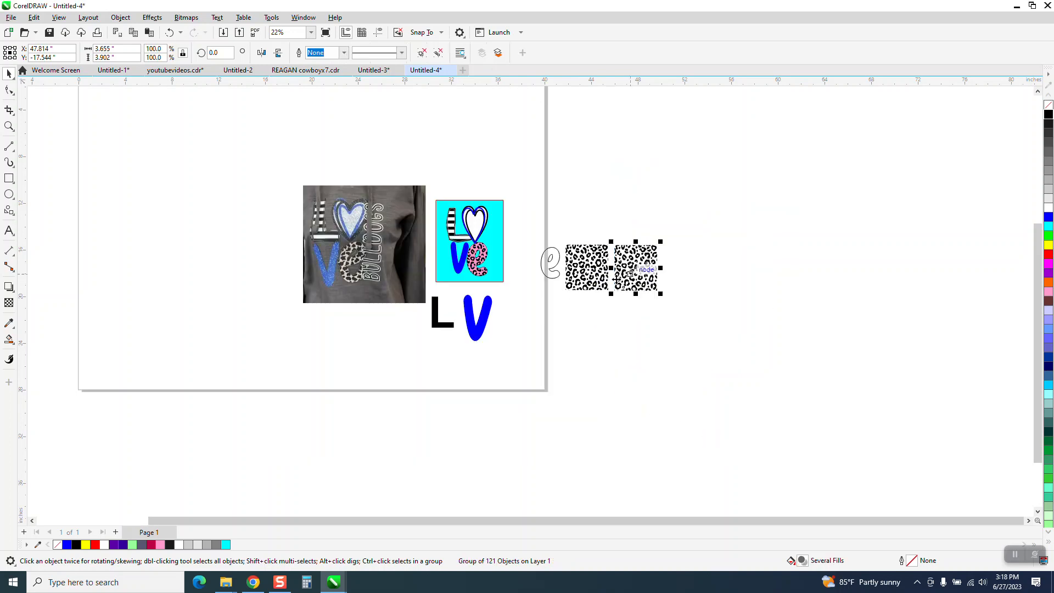
# Draw a yellow rectangle with a red outline, about 7.58 by 6.55 inches, over the traced print and send it to the back
pyautogui.click(9, 178)
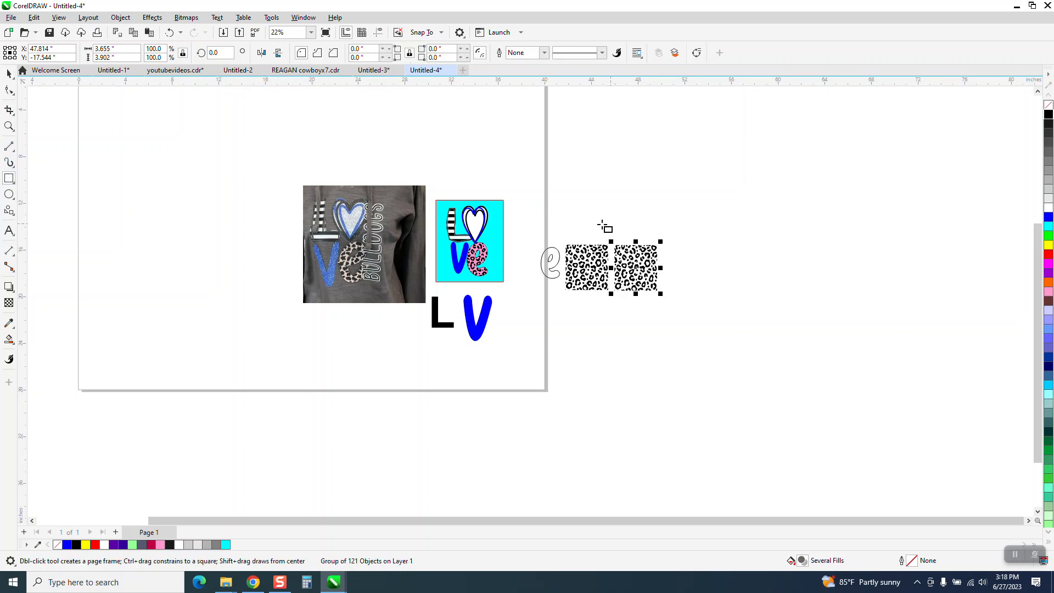
pyautogui.moveTo(598, 236); pyautogui.dragTo(687, 313)
pyautogui.rightClick(1049, 254)
pyautogui.click(1049, 245)
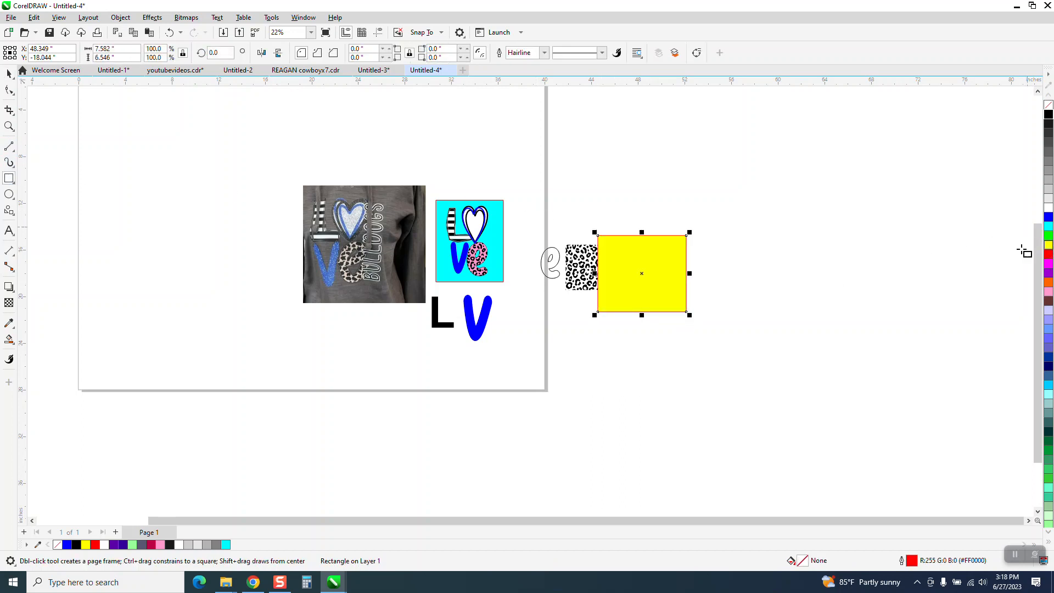
pyautogui.click(120, 18)
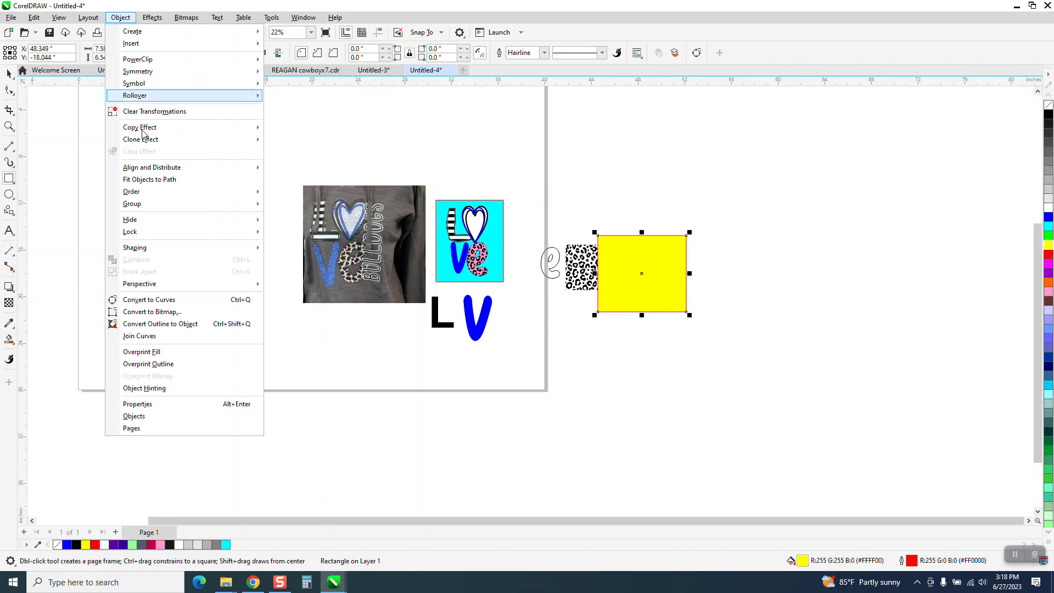
pyautogui.moveTo(155, 194)
pyautogui.click(294, 206)
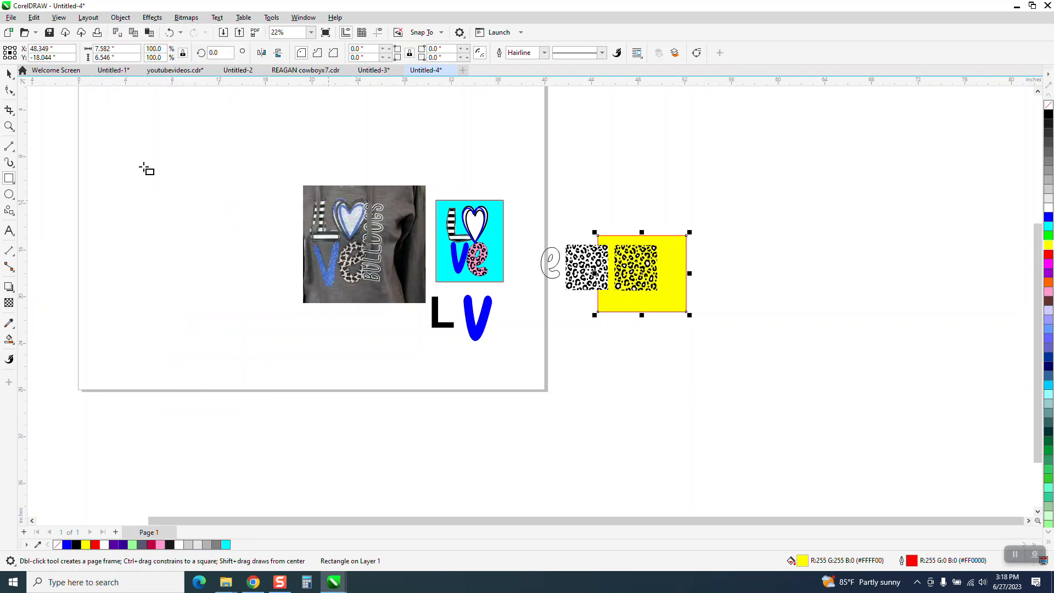
# Ungroup the traced leopard print lying on the yellow rectangle and deselect its pieces
pyautogui.click(9, 126)
pyautogui.moveTo(604, 236); pyautogui.dragTo(710, 302)
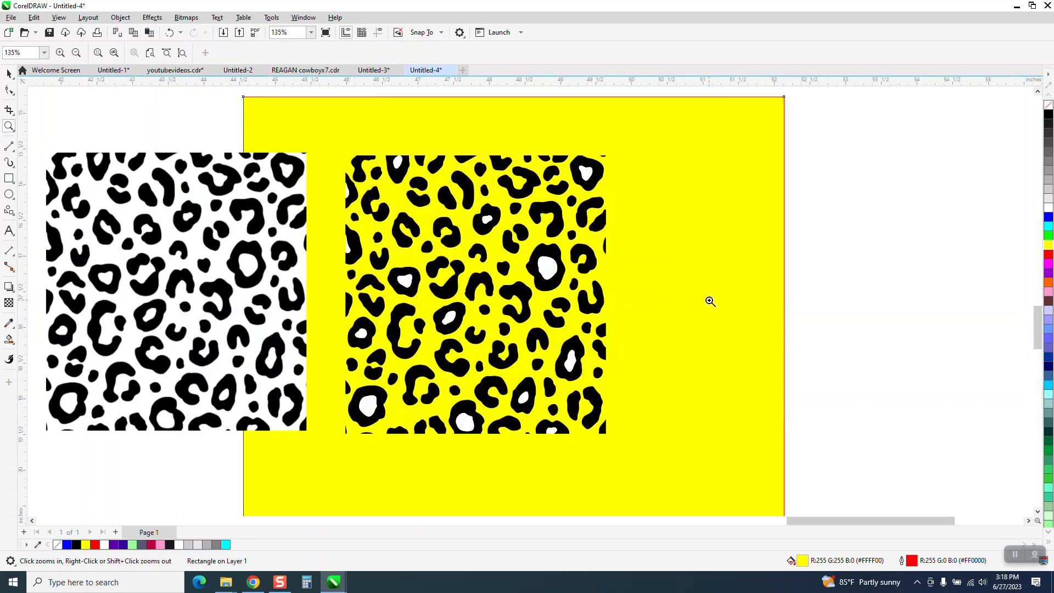
pyautogui.click(8, 73)
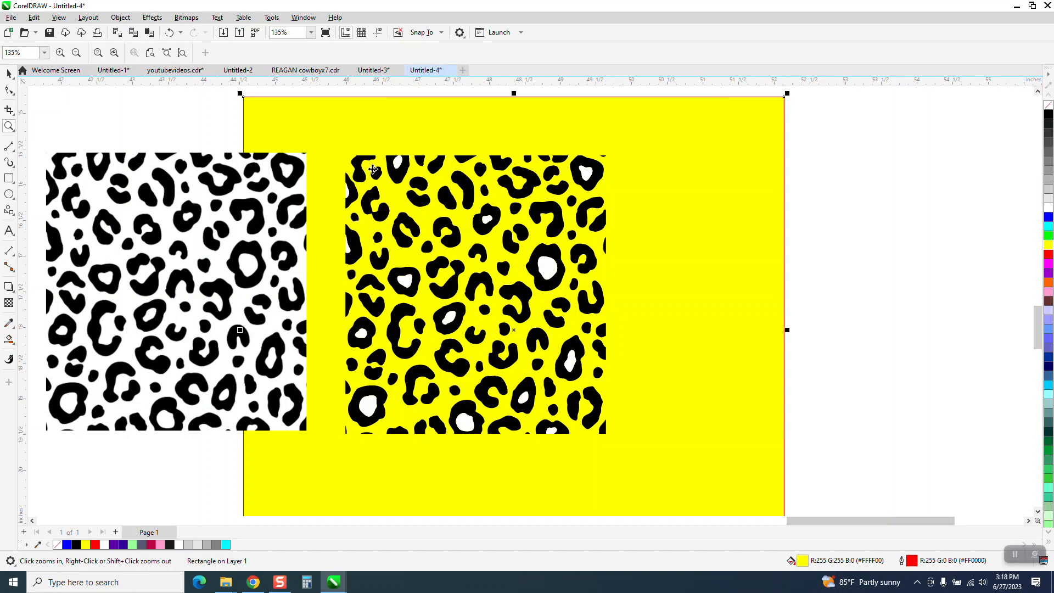
pyautogui.click(401, 183)
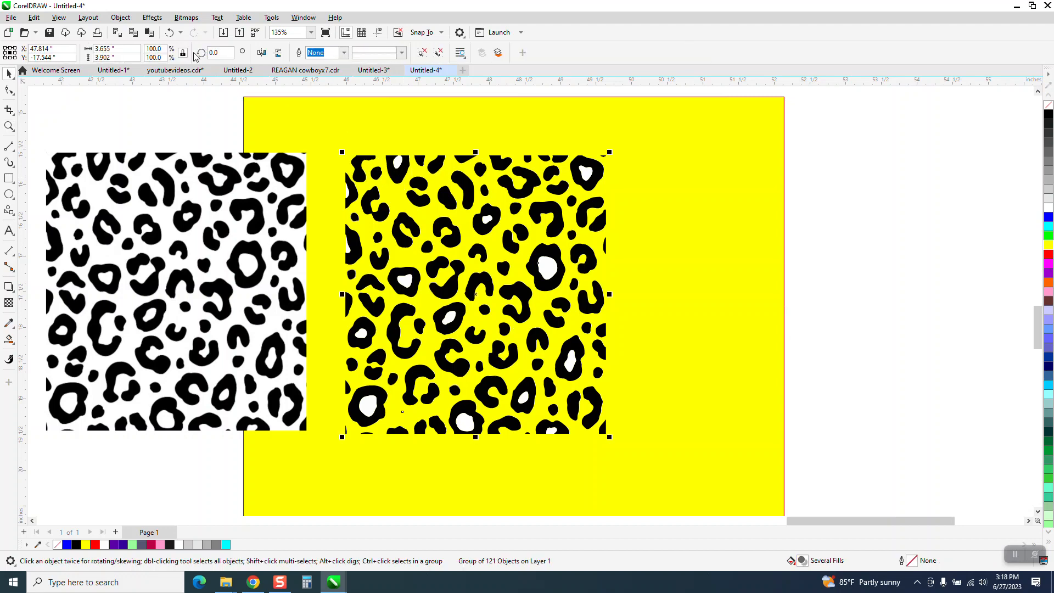
pyautogui.click(120, 17)
pyautogui.moveTo(147, 204)
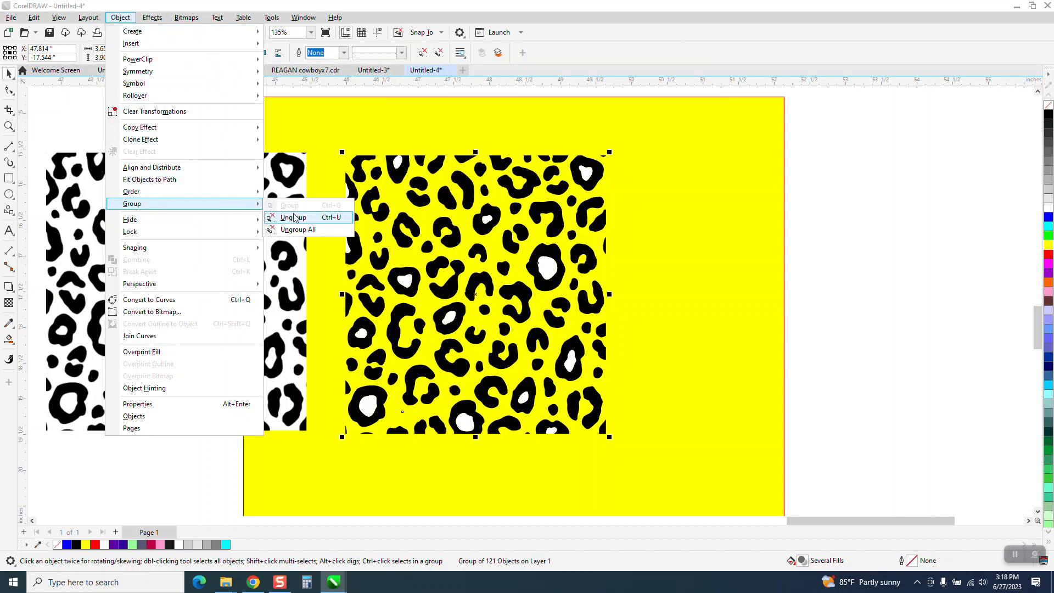
pyautogui.click(293, 216)
pyautogui.click(850, 230)
# Delete the white shapes inside the traced leopard spots so the yellow background shows through
pyautogui.click(585, 174)
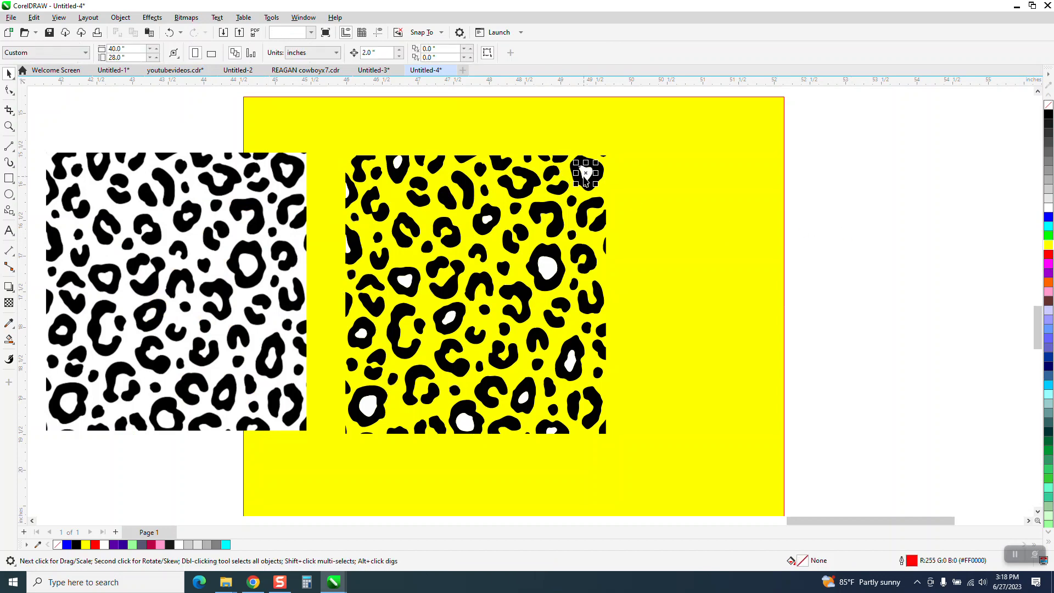
pyautogui.press('Escape')
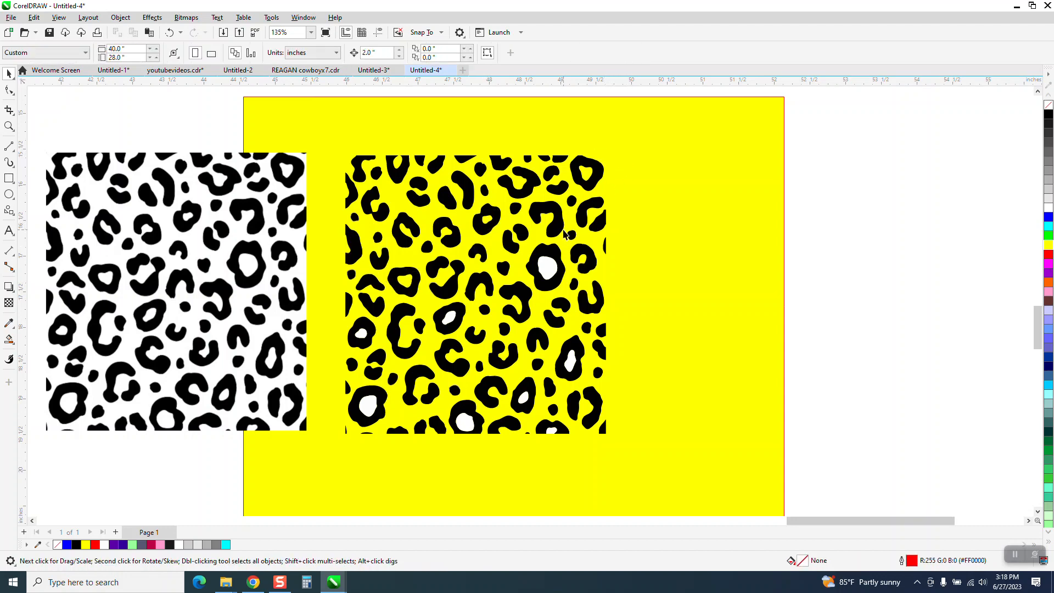
pyautogui.click(553, 263)
pyautogui.press('Delete')
pyautogui.click(570, 362)
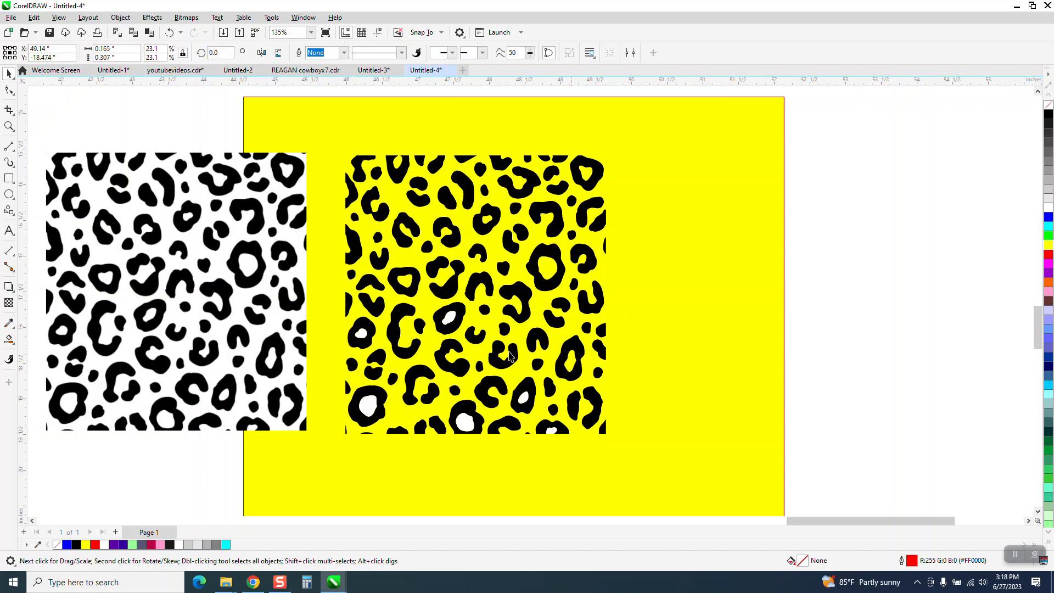
pyautogui.press('Delete')
pyautogui.click(449, 323)
pyautogui.press('Delete')
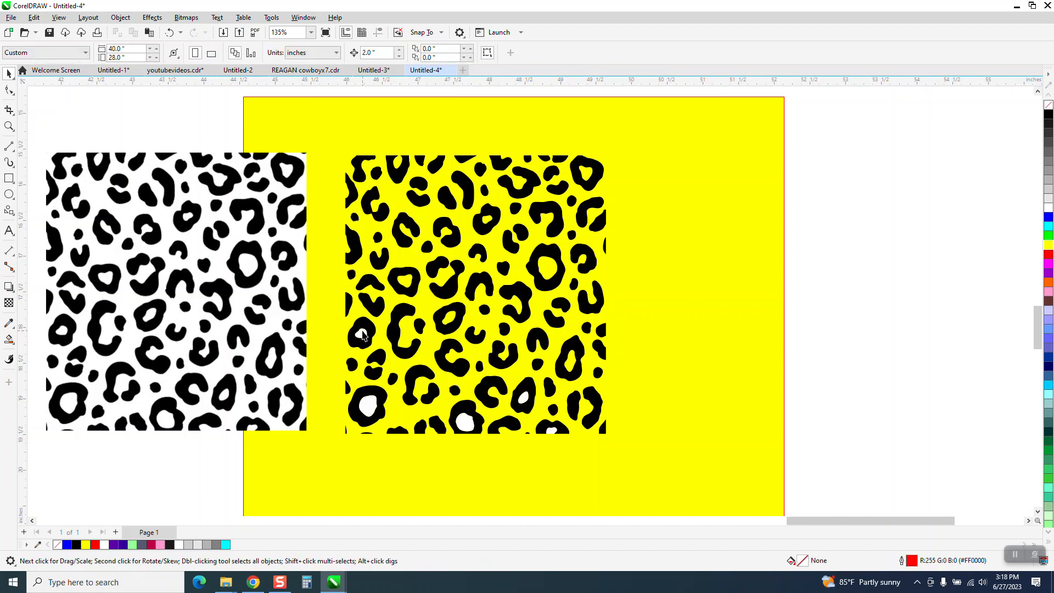
pyautogui.click(363, 335)
pyautogui.press('Delete')
pyautogui.click(367, 407)
pyautogui.press('Delete')
pyautogui.click(466, 422)
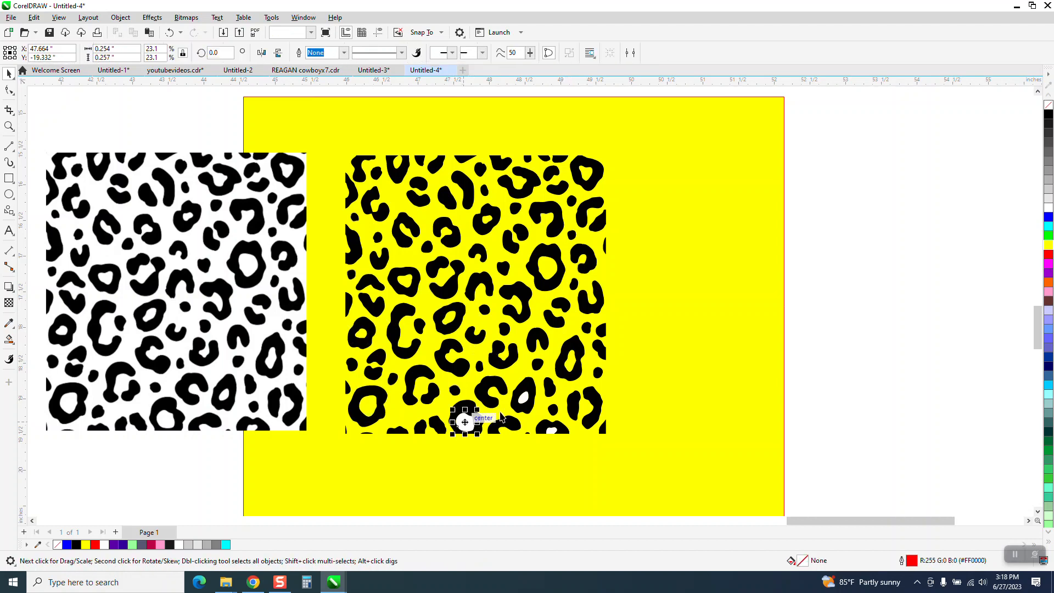
pyautogui.press('Delete')
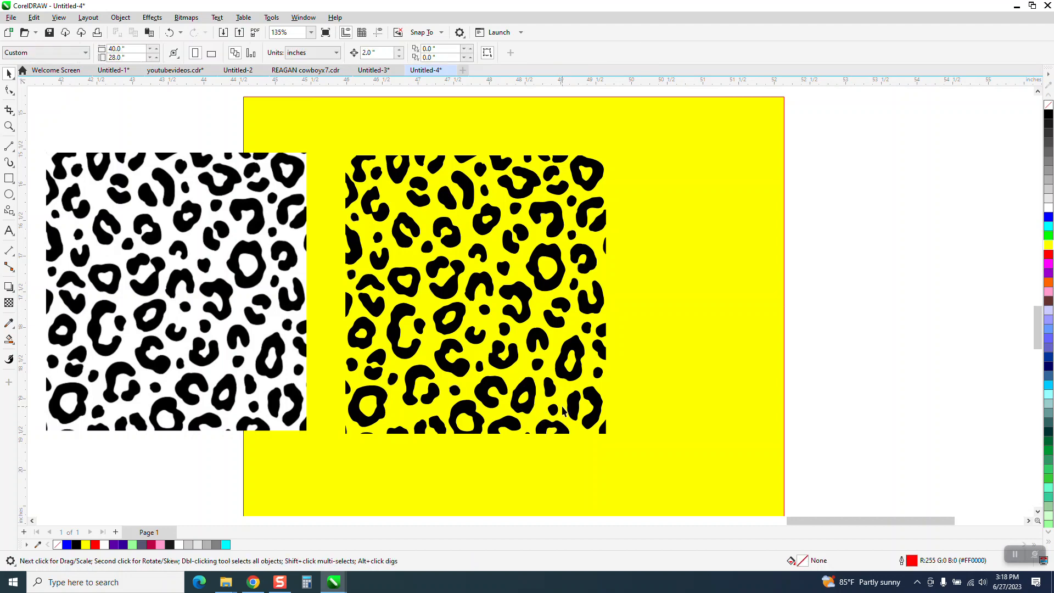
# Select all the remaining traced leopard spots on the yellow rectangle and group them
pyautogui.scroll(-2, 440, 253)
pyautogui.moveTo(360, 109); pyautogui.dragTo(631, 411)
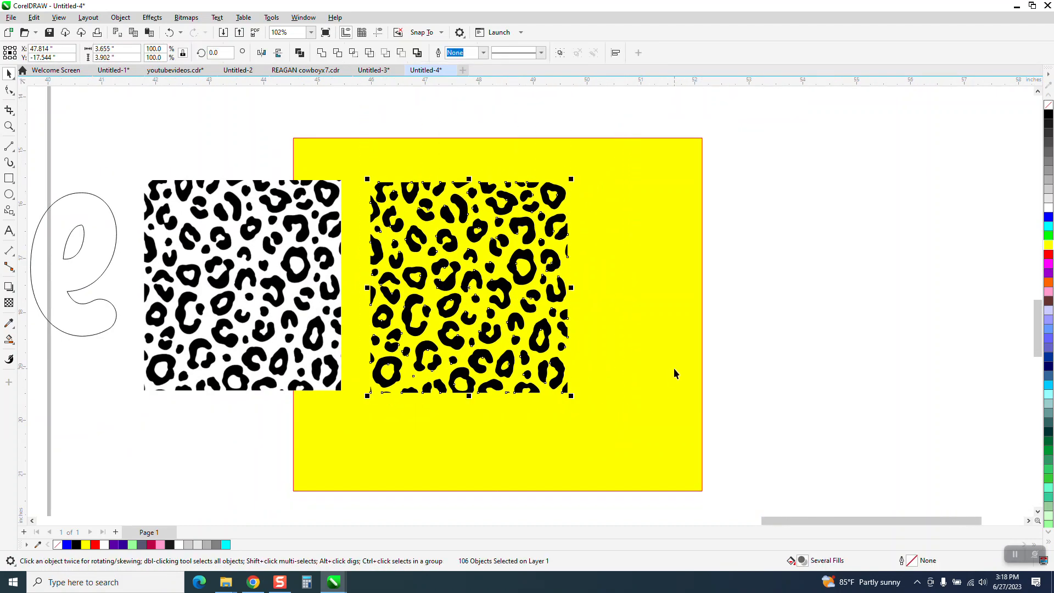
pyautogui.hotkey('ctrl', 'g')
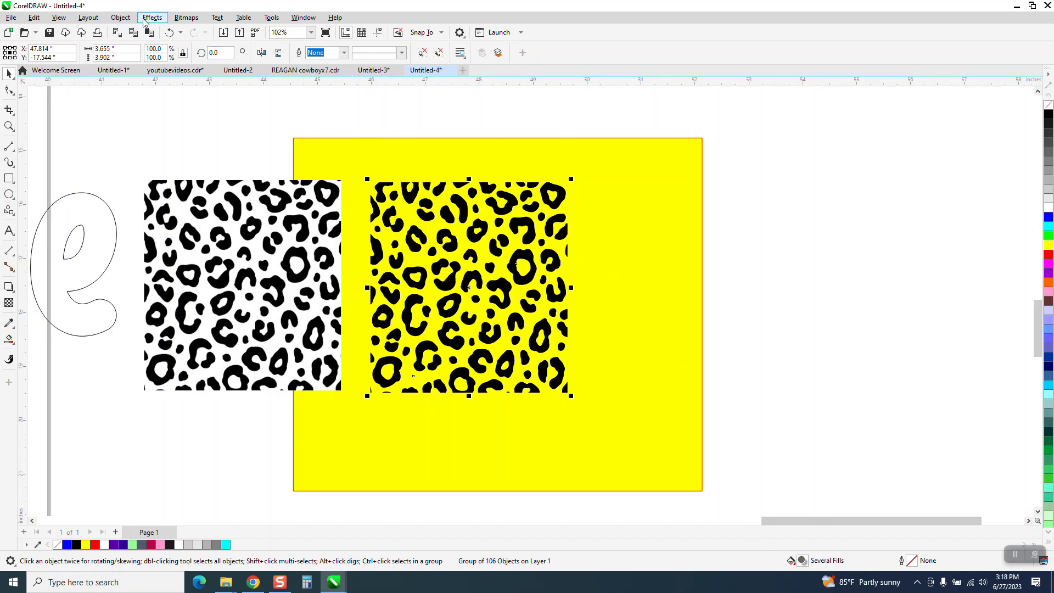
# PowerClip the grouped leopard spots inside the outlined letter e
pyautogui.click(120, 18)
pyautogui.moveTo(159, 60)
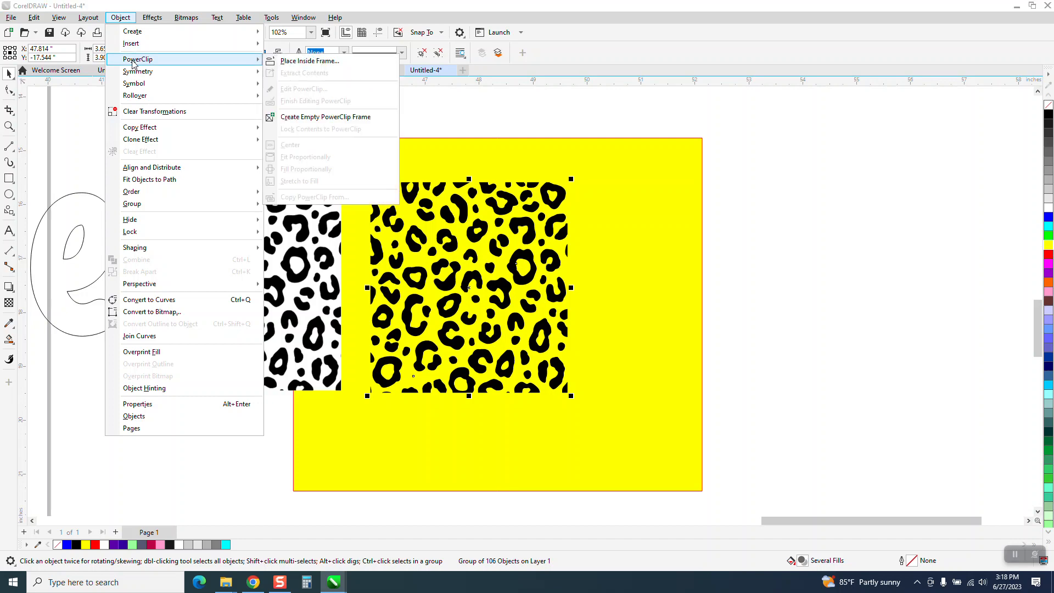
pyautogui.click(283, 62)
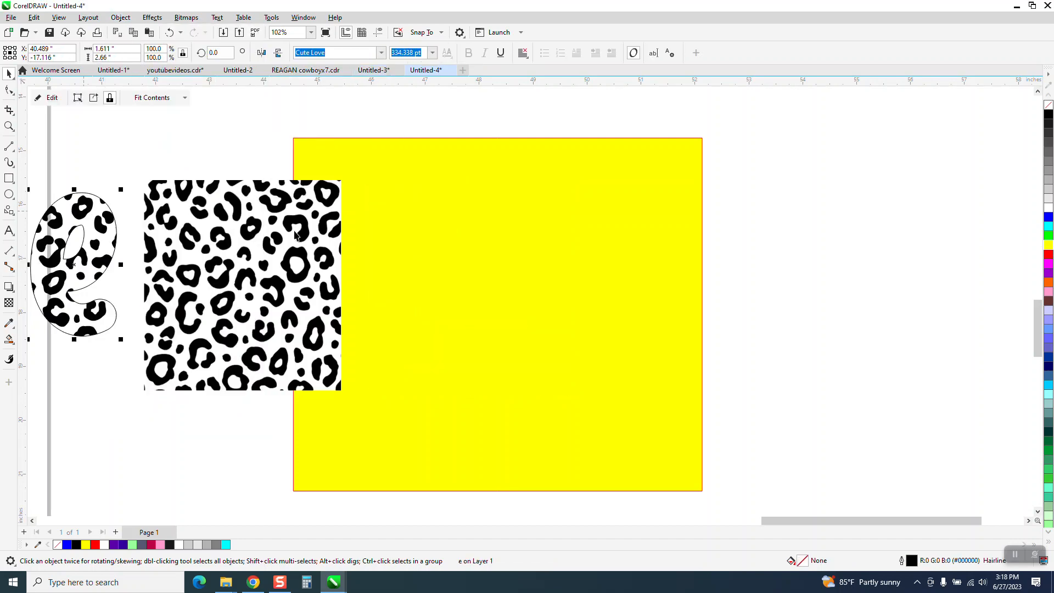
# Use Smart Fill to create a pink (R255 G153 B204) shape over the body of the letter e
pyautogui.scroll(-1, 429, 203)
pyautogui.scroll(-1, 462, 193)
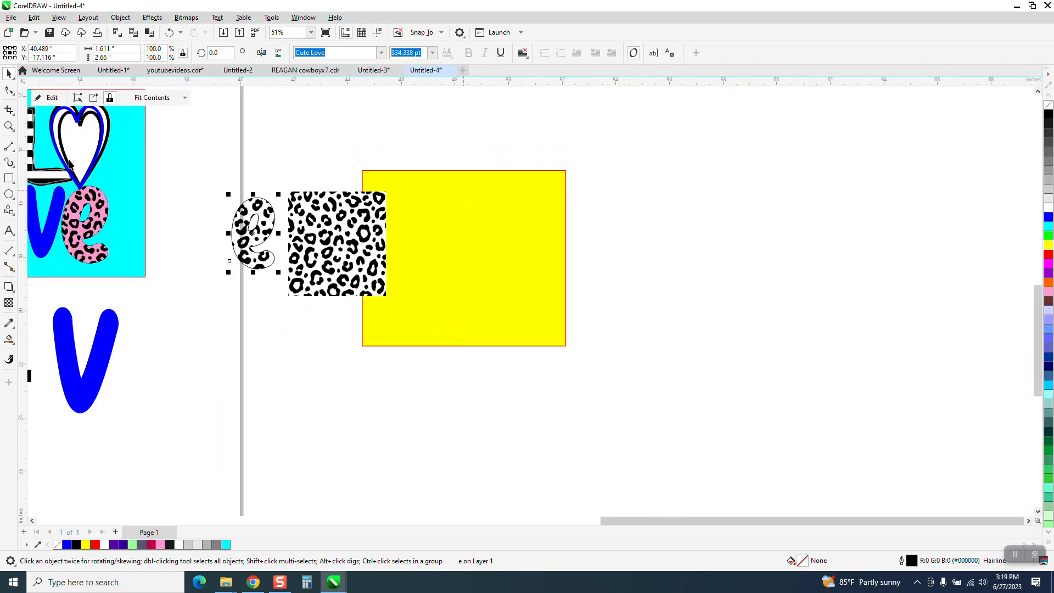
pyautogui.click(9, 126)
pyautogui.moveTo(418, 313); pyautogui.dragTo(438, 315)
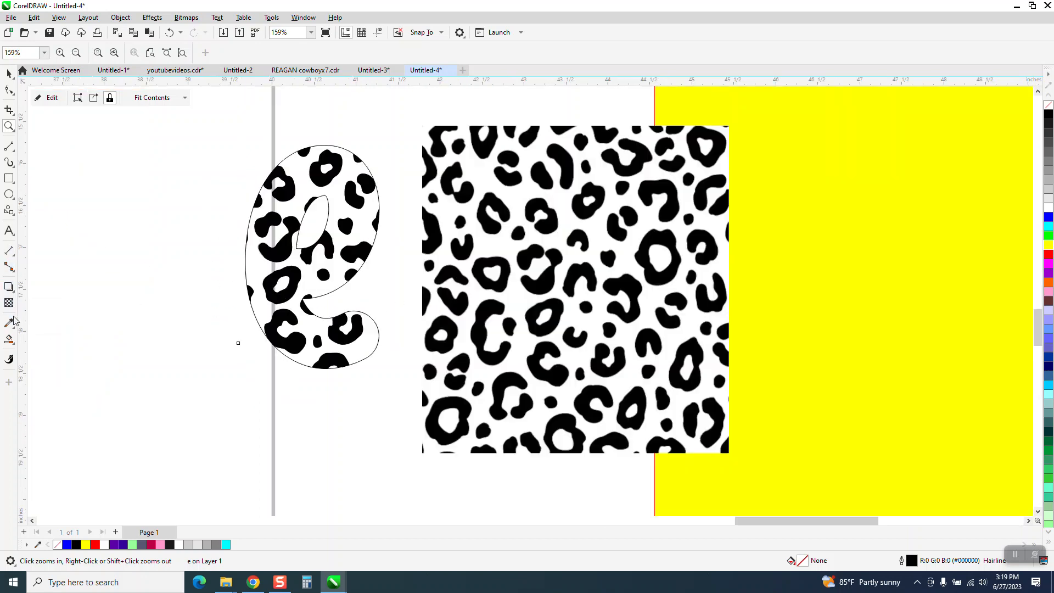
pyautogui.click(10, 343)
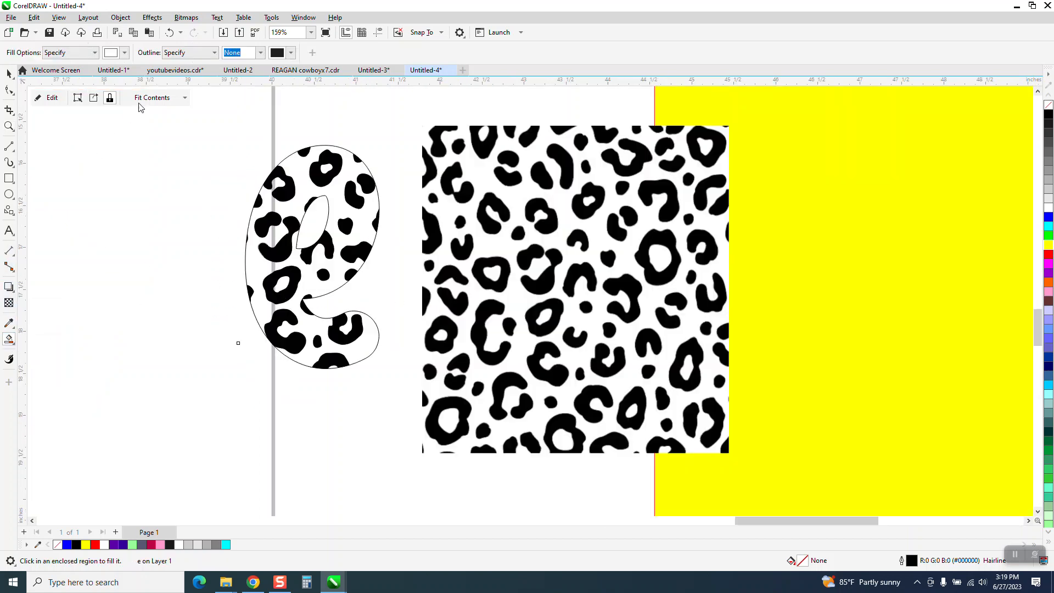
pyautogui.click(124, 52)
pyautogui.click(158, 135)
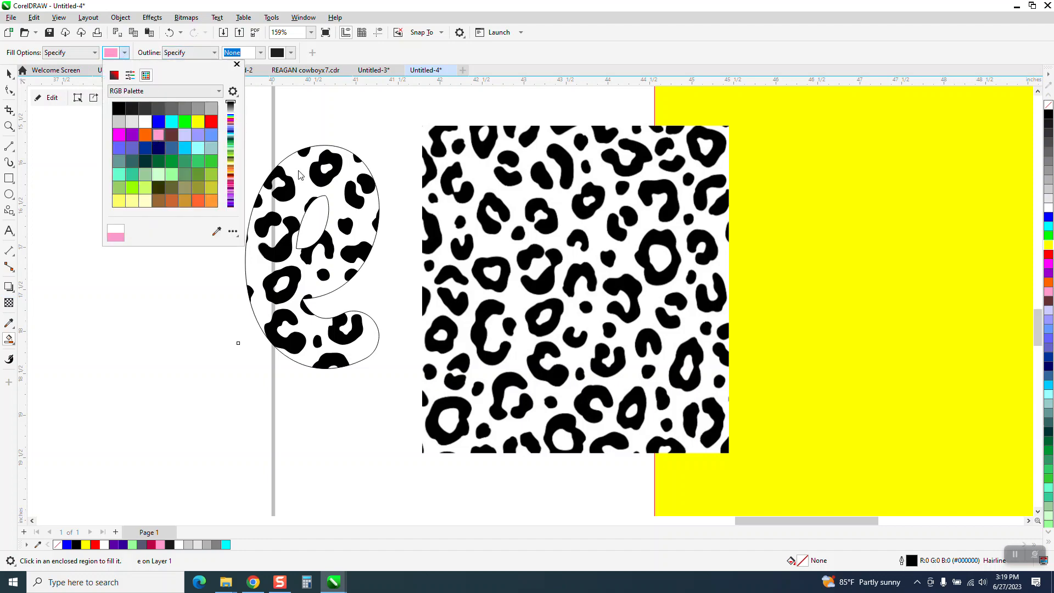
pyautogui.click(301, 174)
pyautogui.click(300, 171)
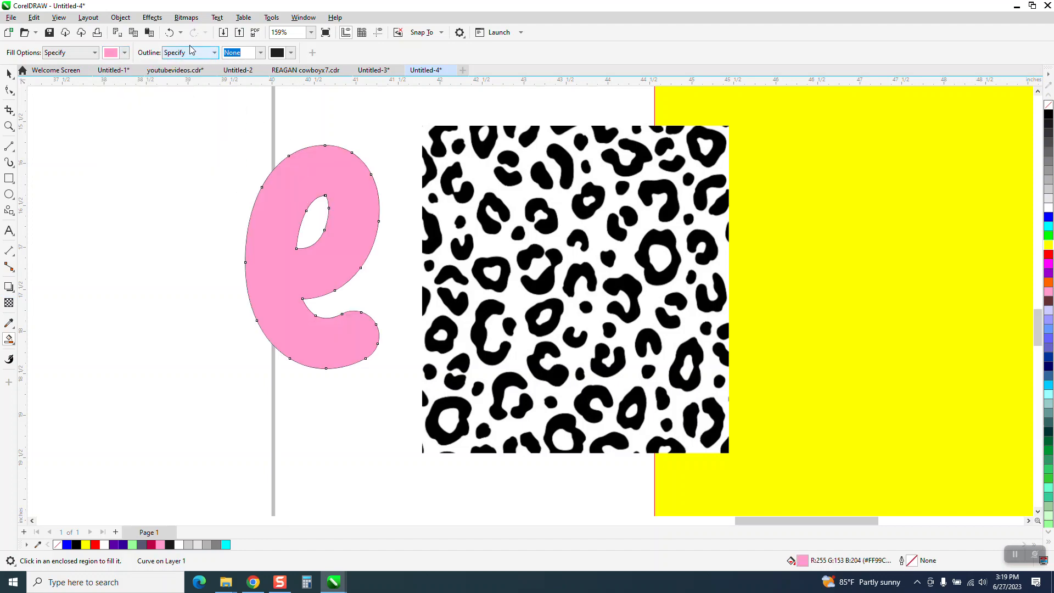
# Send the pink e shape behind the leopard spots of the letter e
pyautogui.click(120, 17)
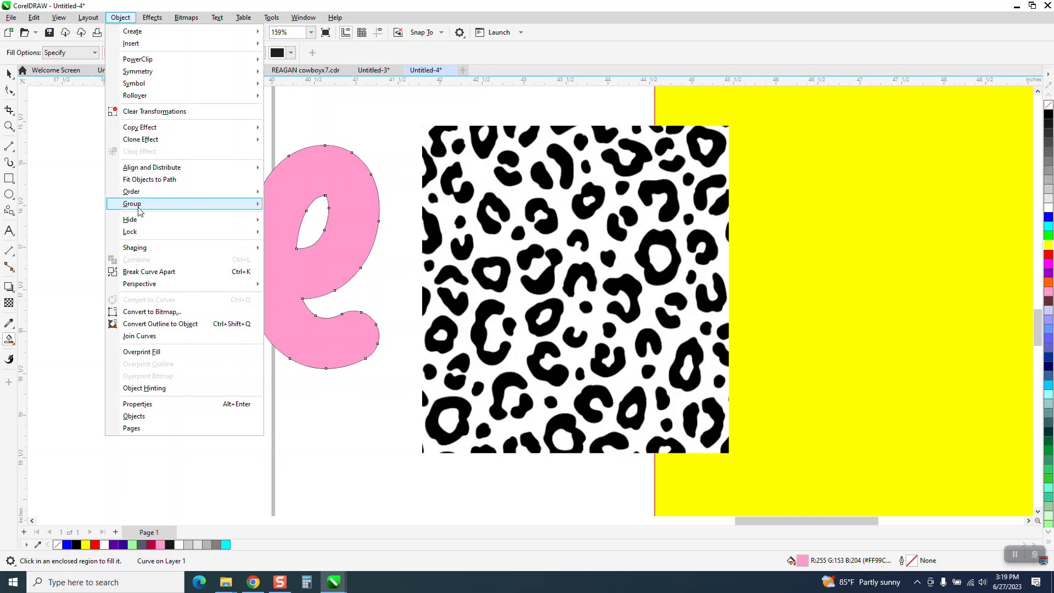
pyautogui.moveTo(142, 193)
pyautogui.click(303, 205)
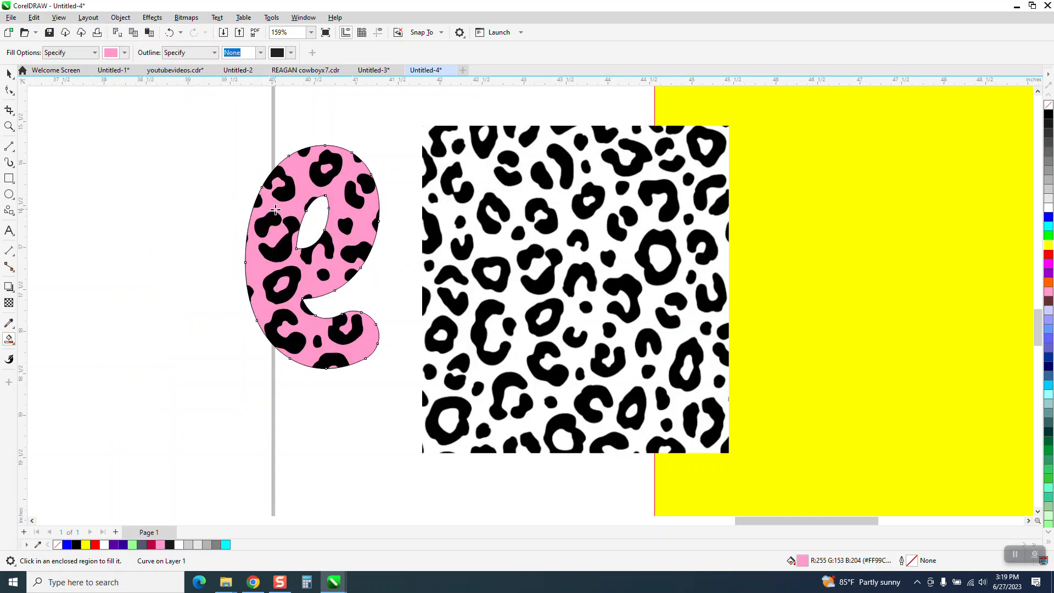
pyautogui.scroll(-1, 205, 176)
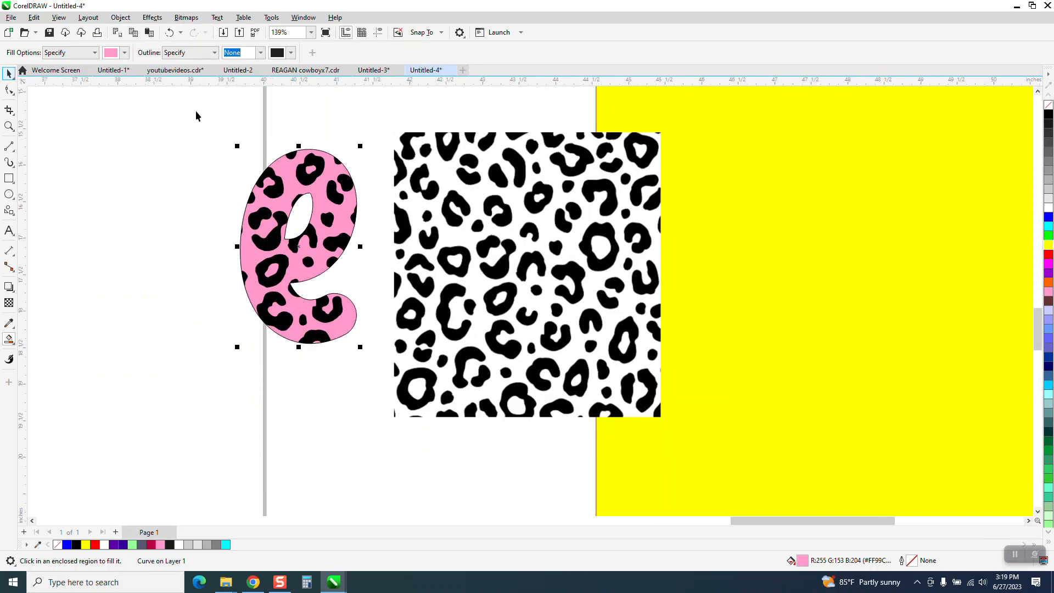
pyautogui.press('space')
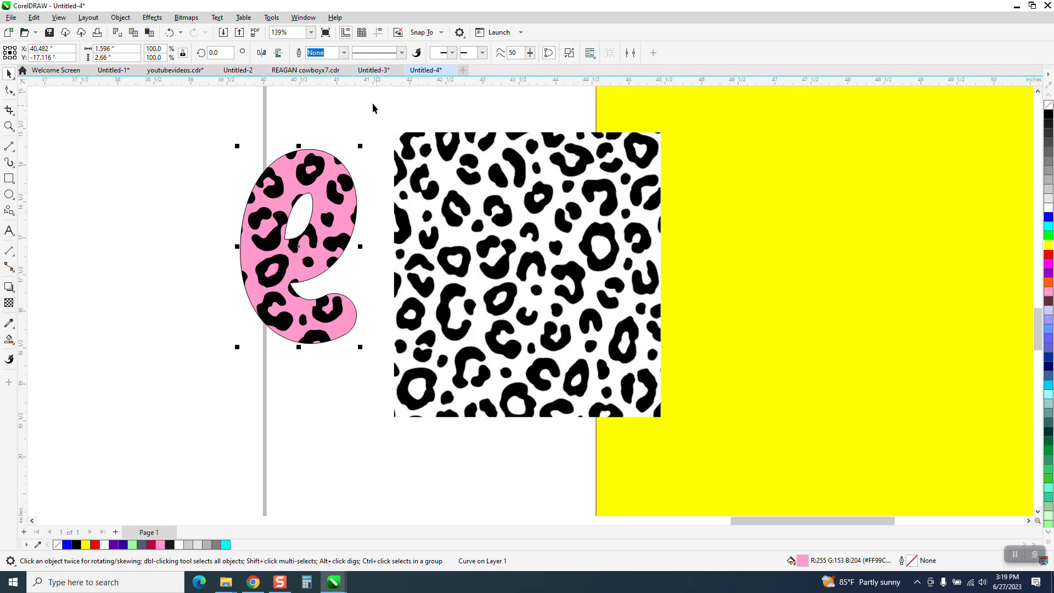
pyautogui.scroll(-7, 430, 149)
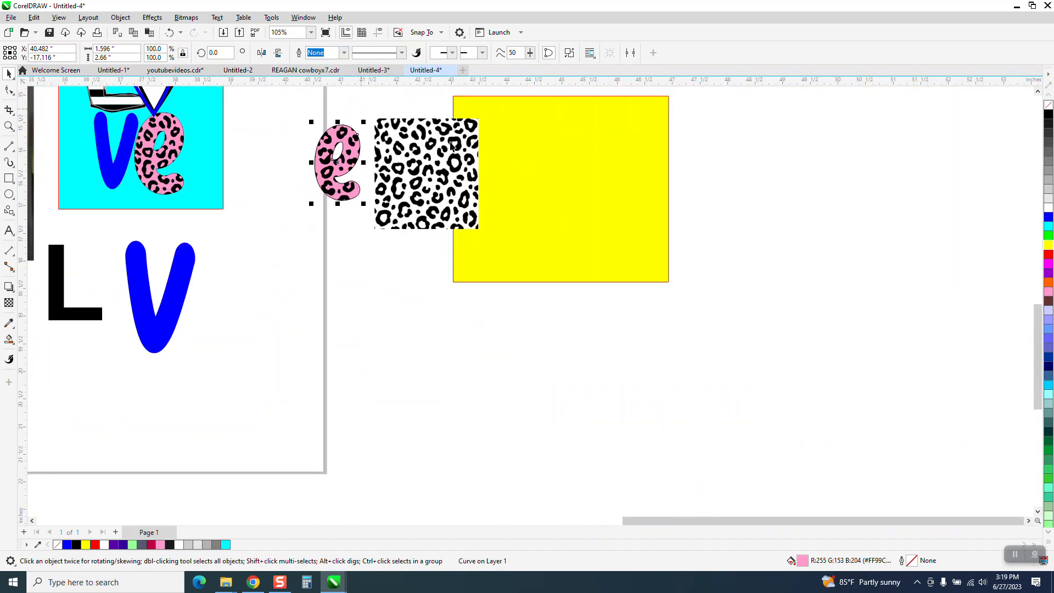
pyautogui.scroll(-1, 430, 148)
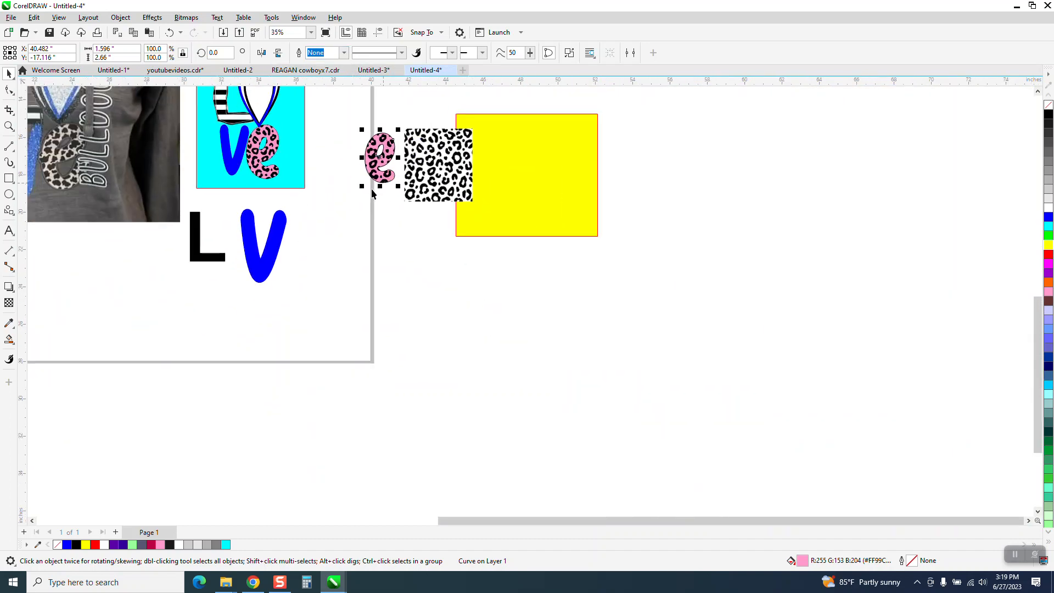
# Enlarge the pink leopard-print e together with its spots to about 2.28 by 3.76 inches and place it beside the large blue v
pyautogui.moveTo(362, 186); pyautogui.dragTo(347, 211)
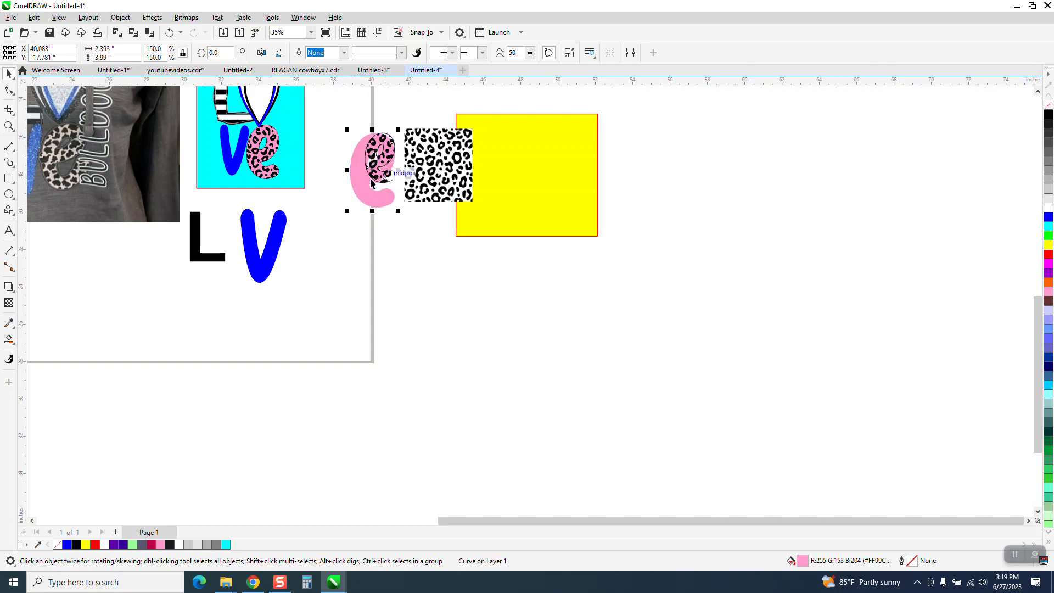
pyautogui.click(170, 32)
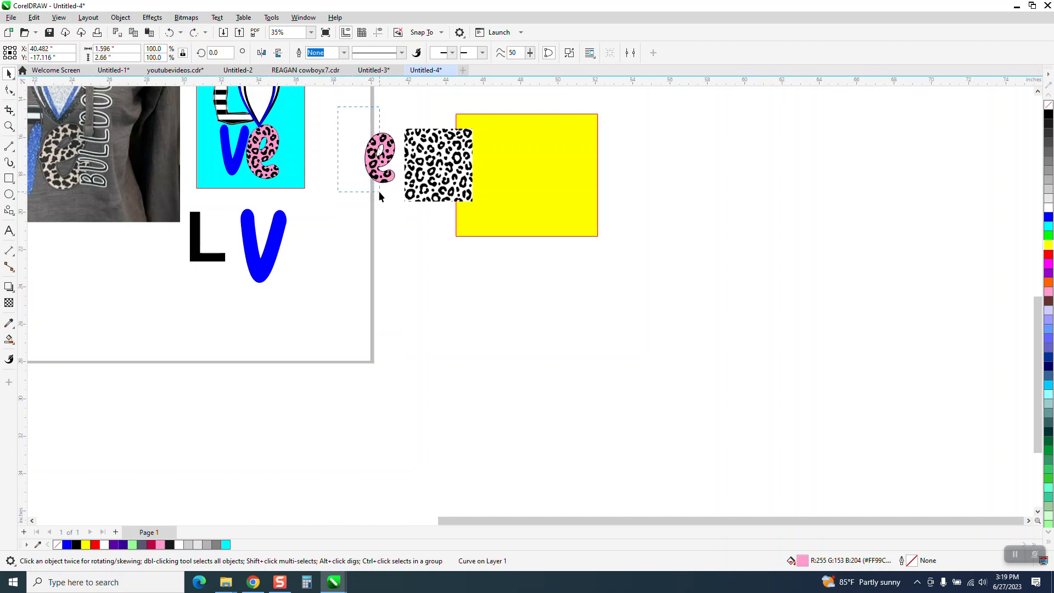
pyautogui.moveTo(406, 208); pyautogui.dragTo(283, 278)
pyautogui.scroll(-3, 358, 192)
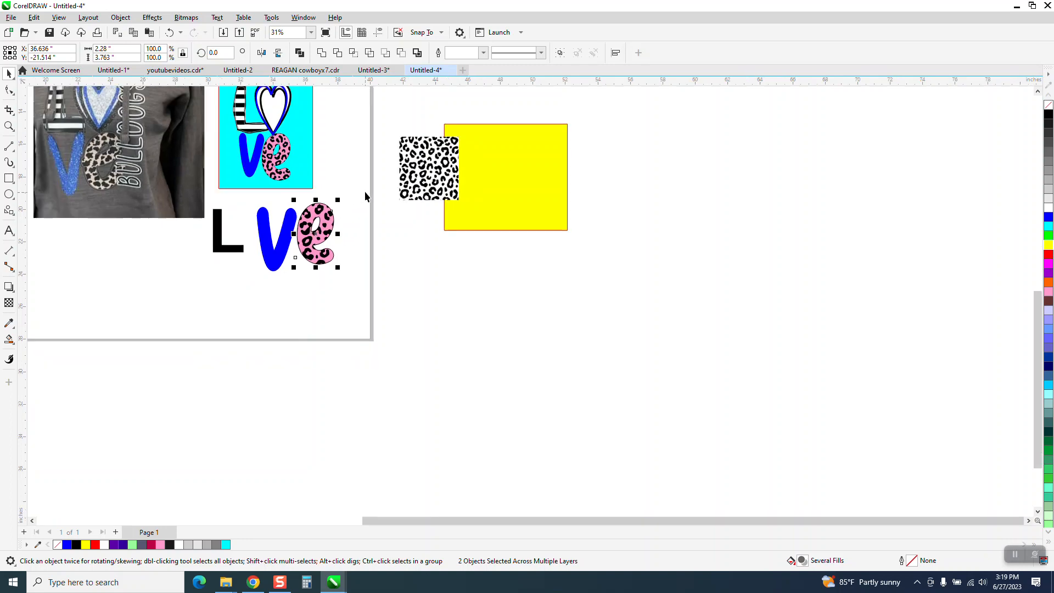
# Move the large black L to the empty area on the left side of the sweatshirt photo
pyautogui.click(10, 127)
pyautogui.moveTo(182, 120); pyautogui.dragTo(253, 170)
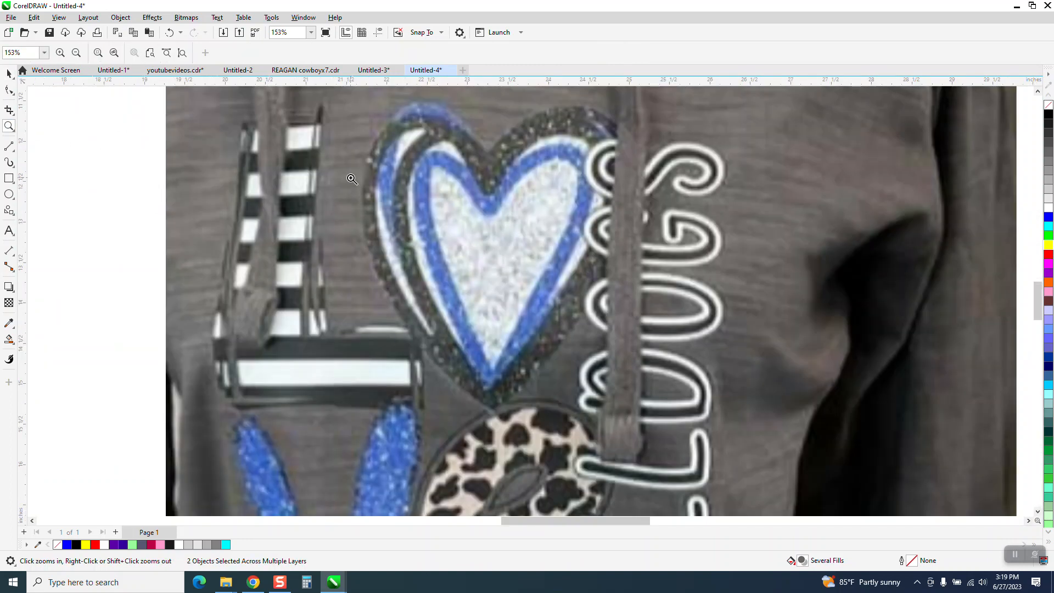
pyautogui.scroll(-3, 343, 164)
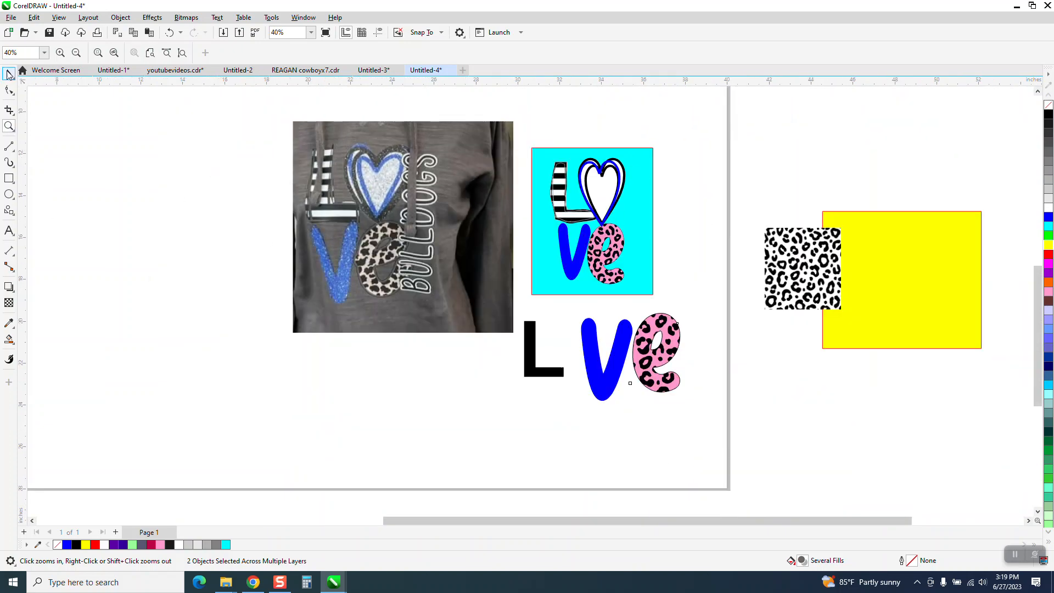
pyautogui.click(7, 73)
pyautogui.moveTo(531, 352); pyautogui.dragTo(227, 188)
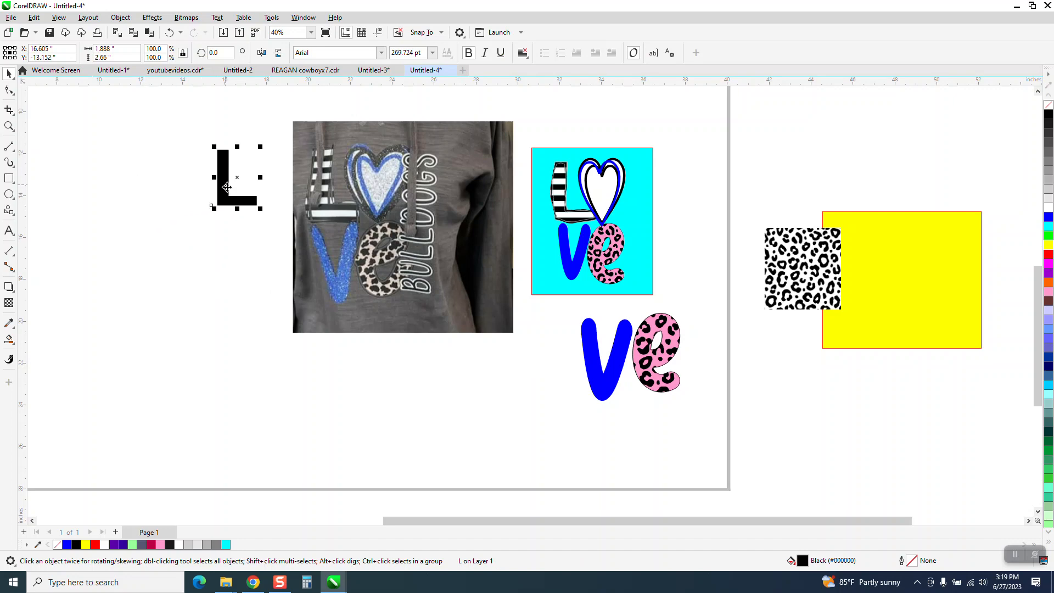
# Remove the L's fill, give it a black hairline outline, and convert the letter to curves
pyautogui.click(1049, 107)
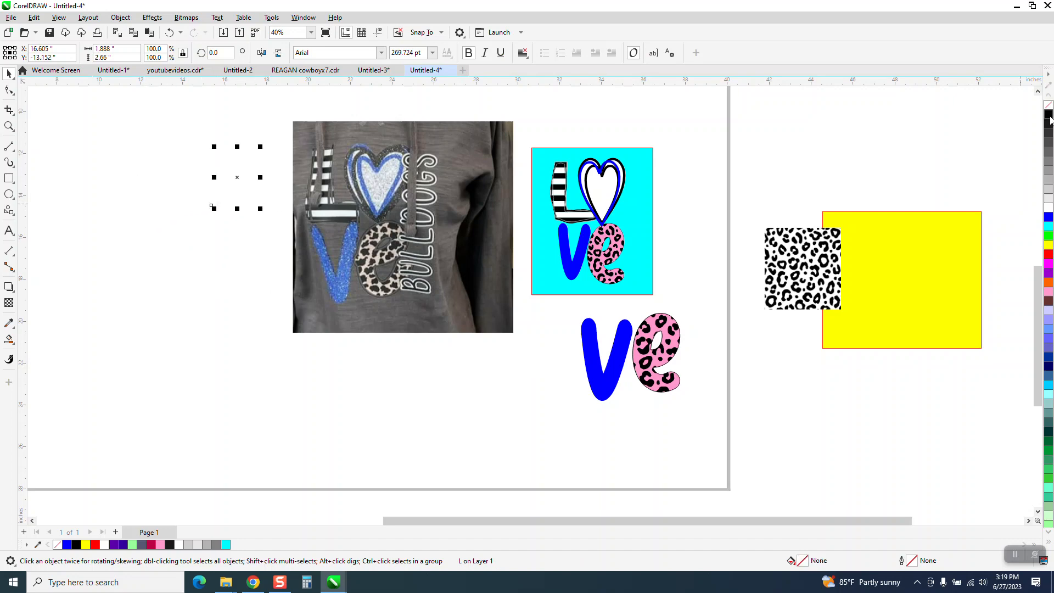
pyautogui.click(120, 18)
pyautogui.click(148, 301)
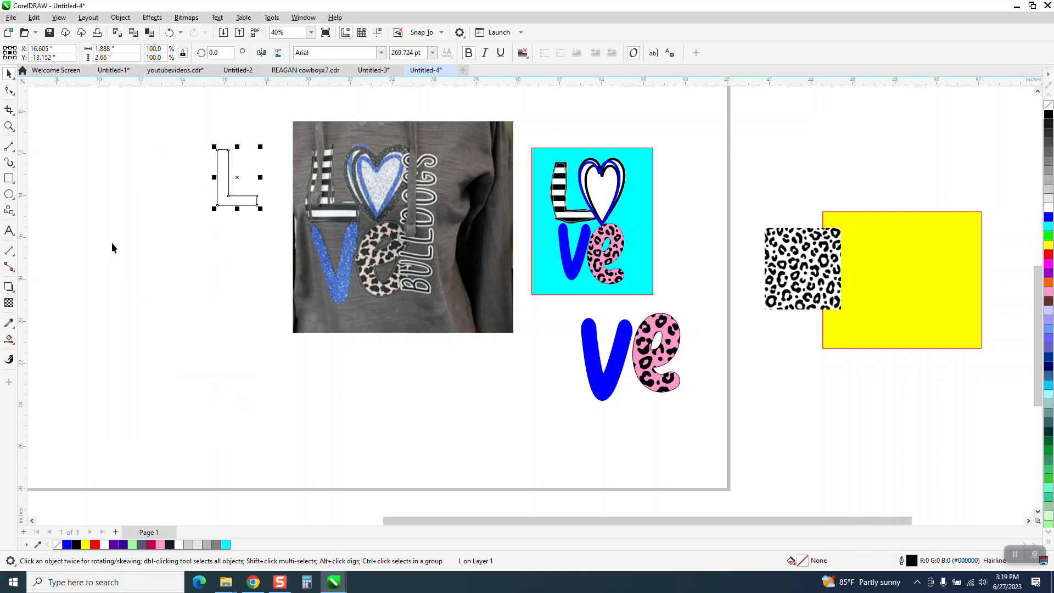
# Select all of the L's nodes and convert its straight segments to curves
pyautogui.click(9, 126)
pyautogui.moveTo(305, 246); pyautogui.dragTo(351, 268)
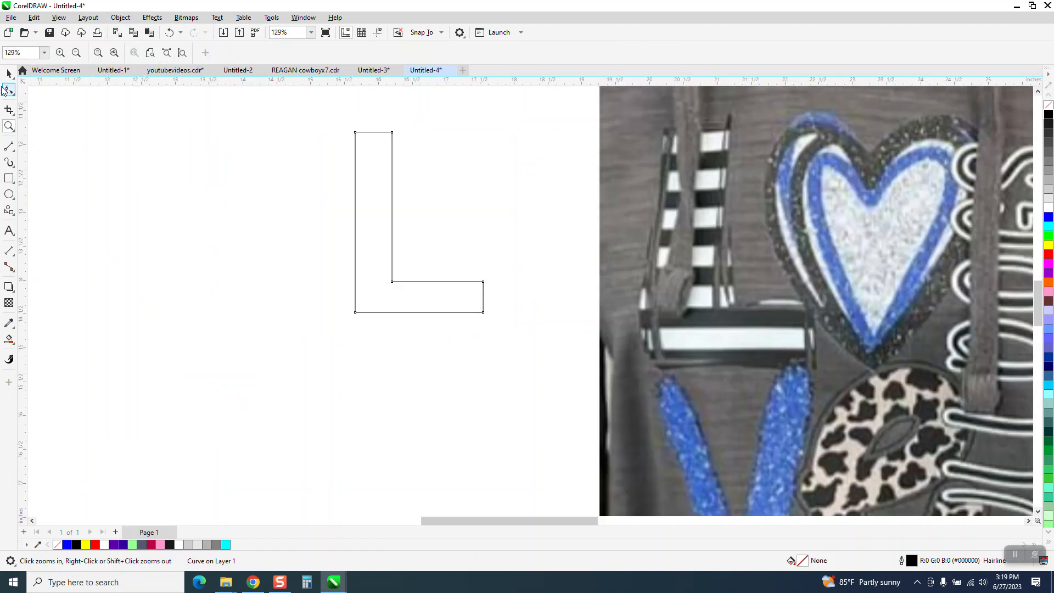
pyautogui.click(9, 75)
pyautogui.click(9, 90)
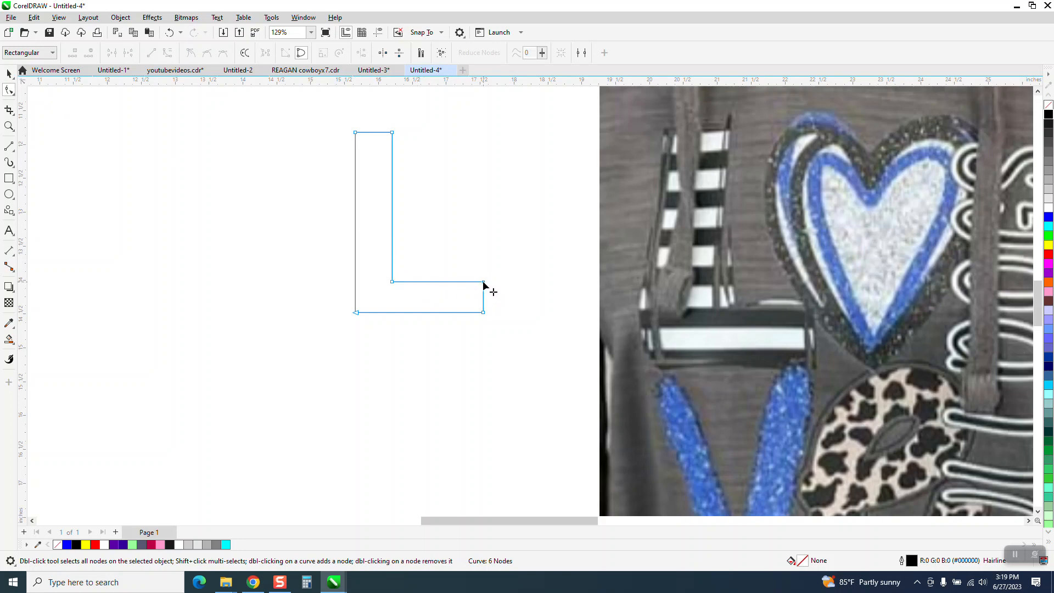
pyautogui.click(484, 283)
pyautogui.moveTo(339, 119); pyautogui.dragTo(482, 334)
pyautogui.rightClick(483, 283)
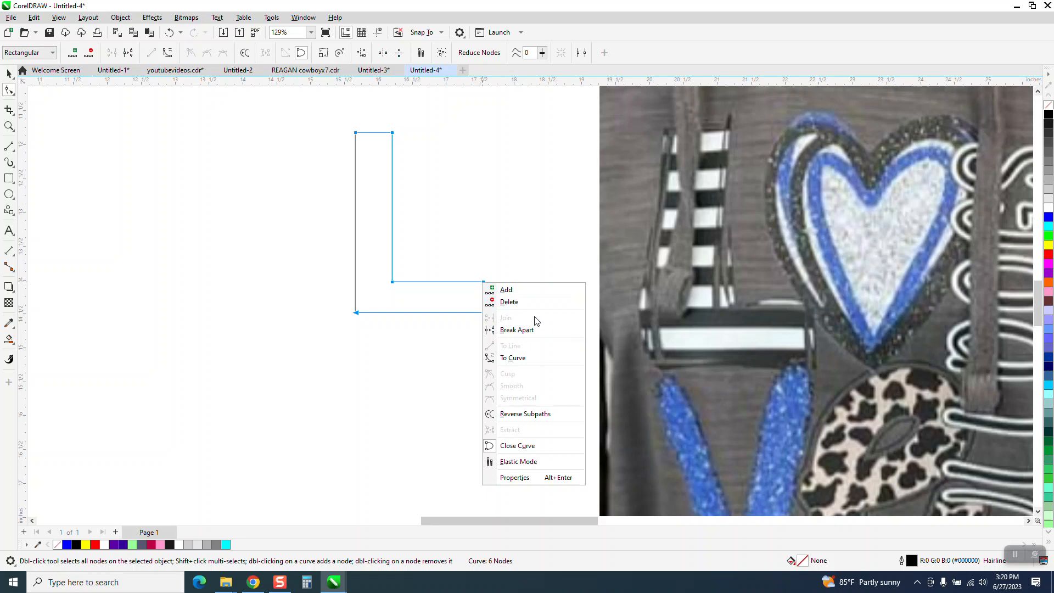
pyautogui.click(525, 358)
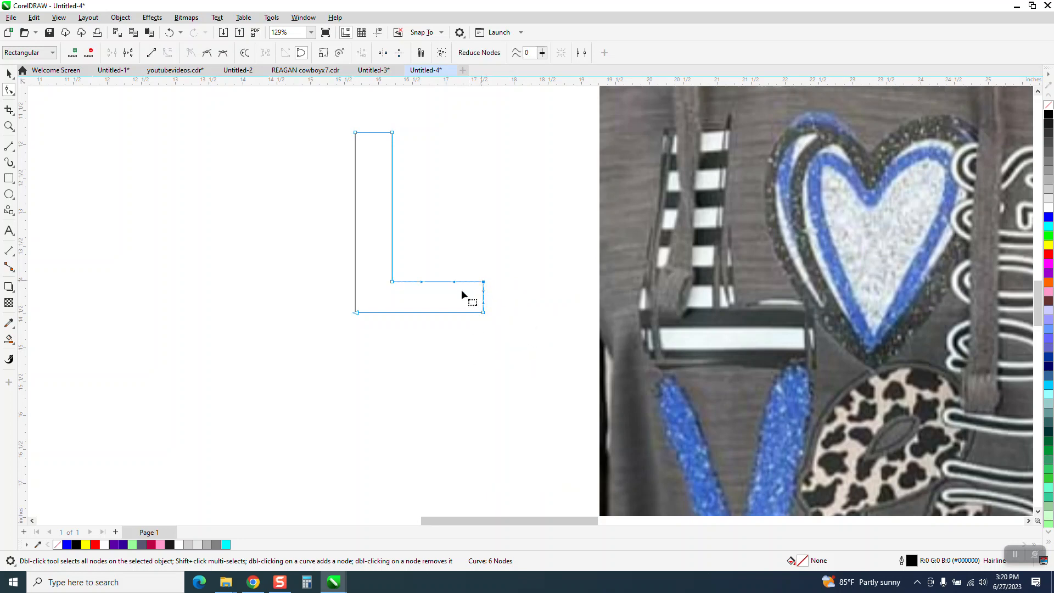
# Bend the L's long edges into slightly wavy lines and enlarge the letter to about 1.99 by 2.81 inches
pyautogui.moveTo(454, 288); pyautogui.dragTo(451, 291)
pyautogui.moveTo(395, 315); pyautogui.dragTo(391, 324)
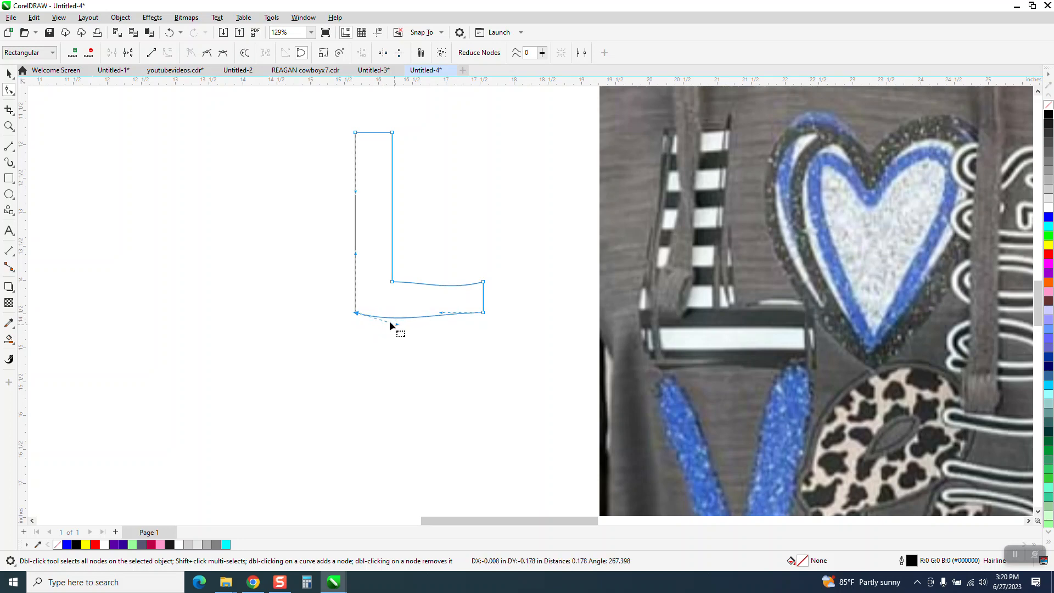
pyautogui.moveTo(358, 258); pyautogui.dragTo(350, 257)
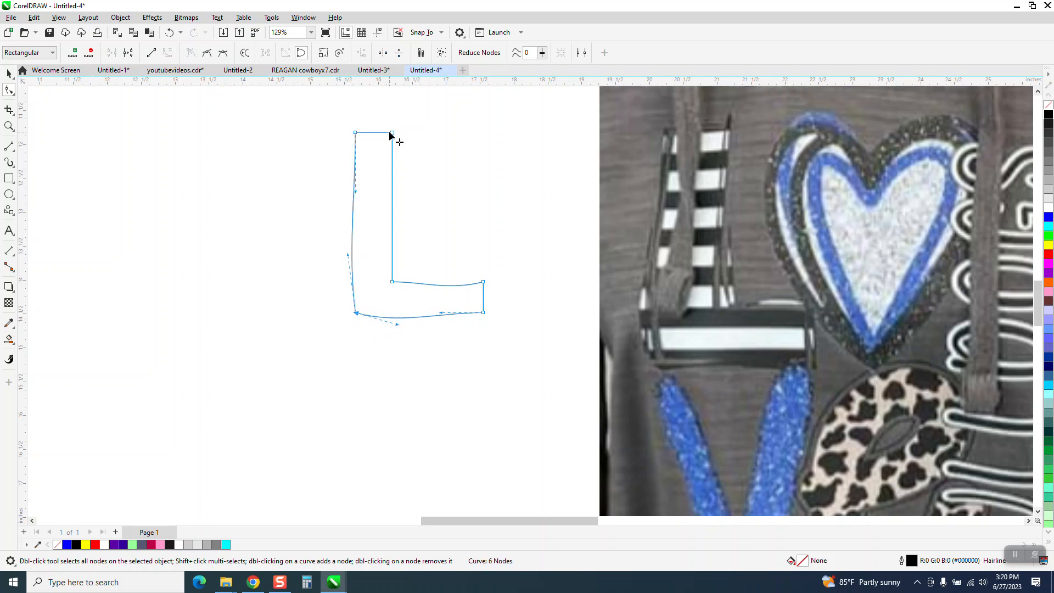
pyautogui.moveTo(394, 181); pyautogui.dragTo(397, 242)
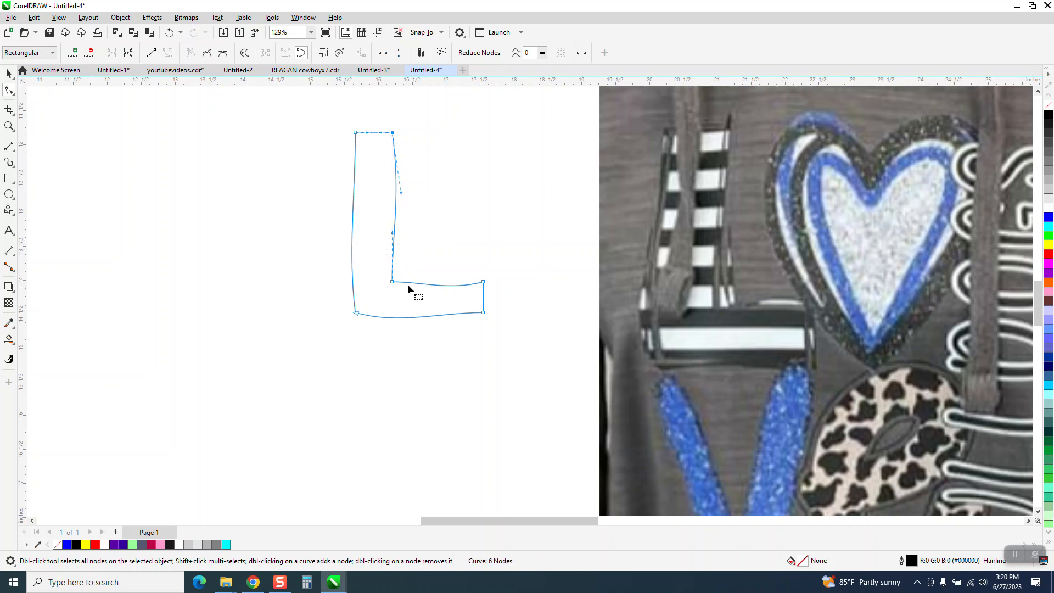
pyautogui.click(430, 284)
pyautogui.moveTo(423, 282); pyautogui.dragTo(455, 284)
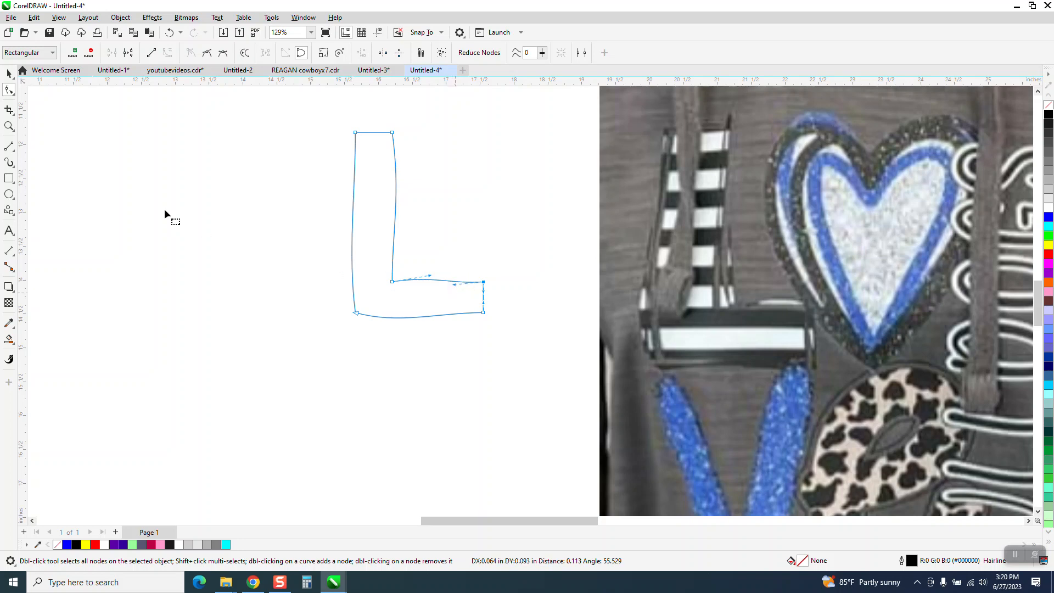
pyautogui.click(9, 73)
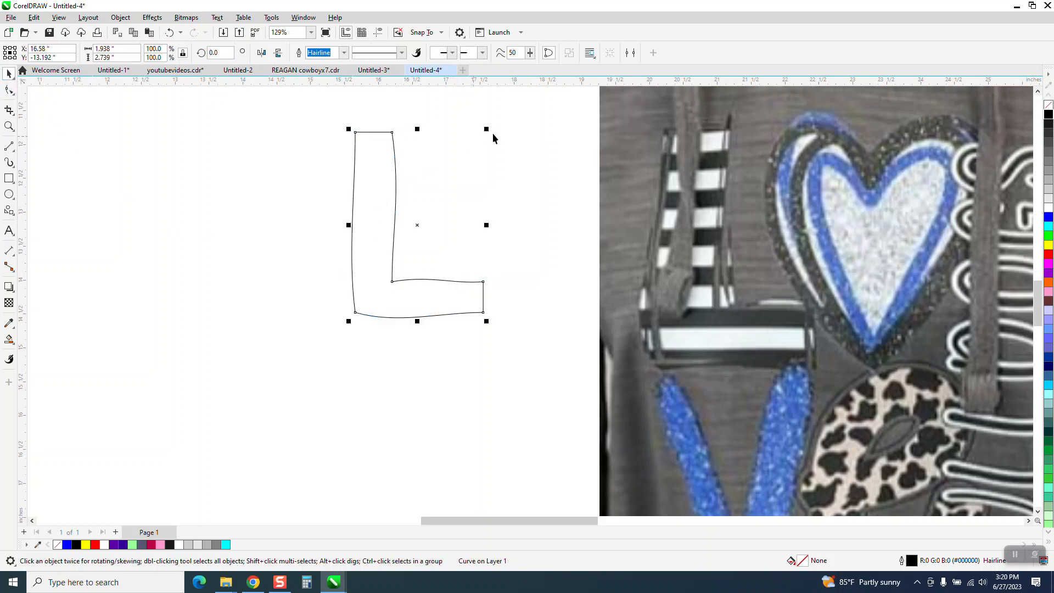
pyautogui.moveTo(488, 132); pyautogui.dragTo(499, 127)
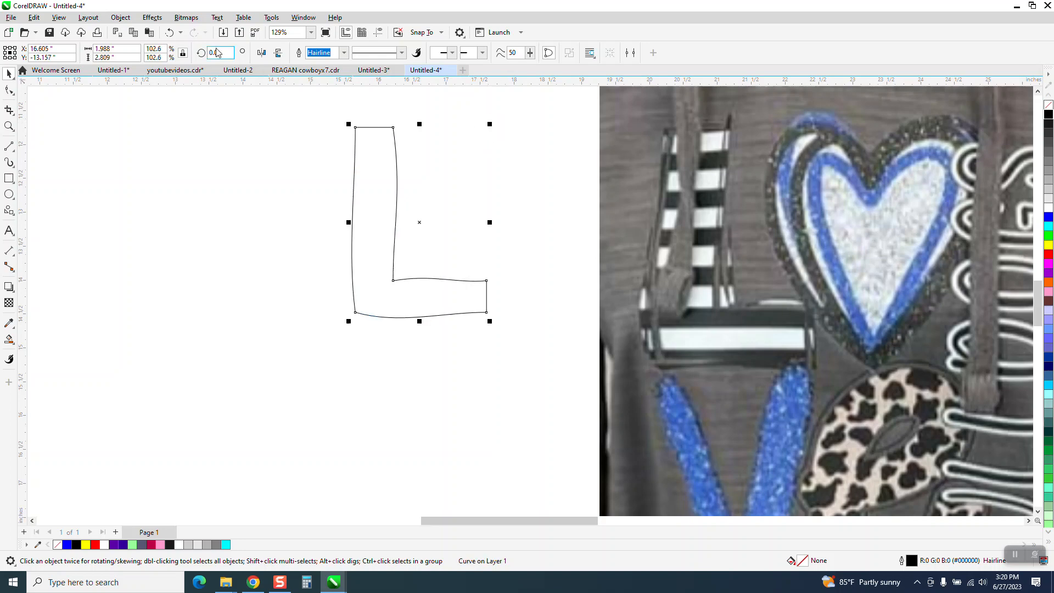
# Add a one-step inside contour with a 0.05 inch offset to the wavy L and break the contour apart
pyautogui.click(146, 20)
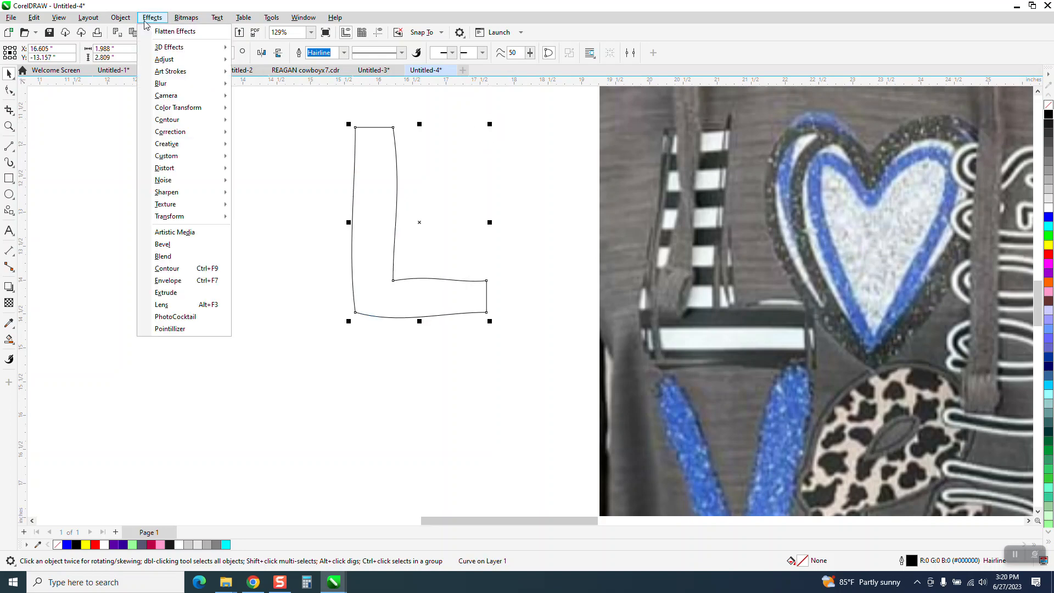
pyautogui.click(175, 266)
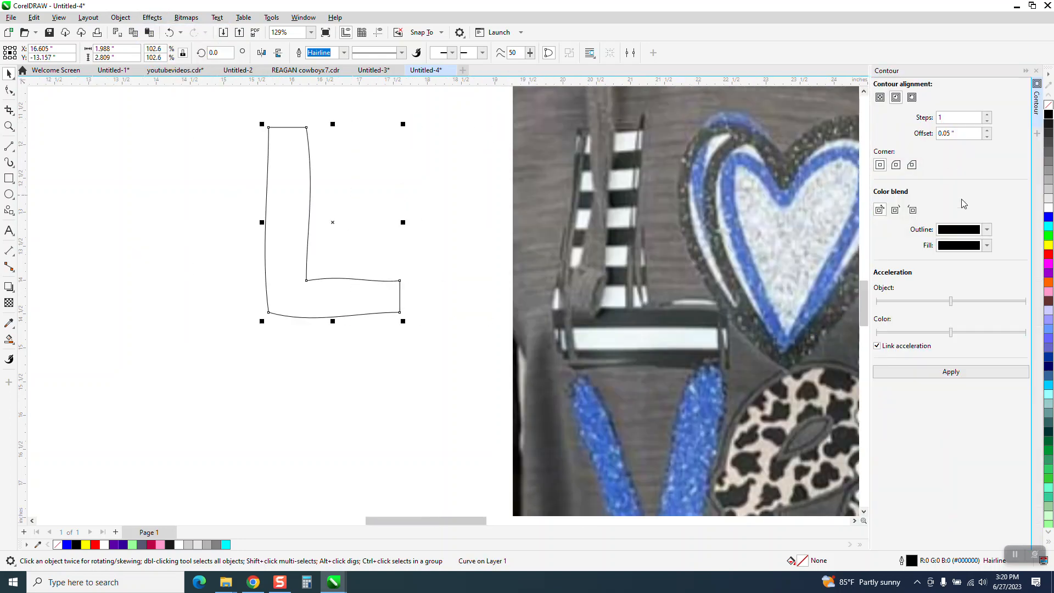
pyautogui.click(951, 376)
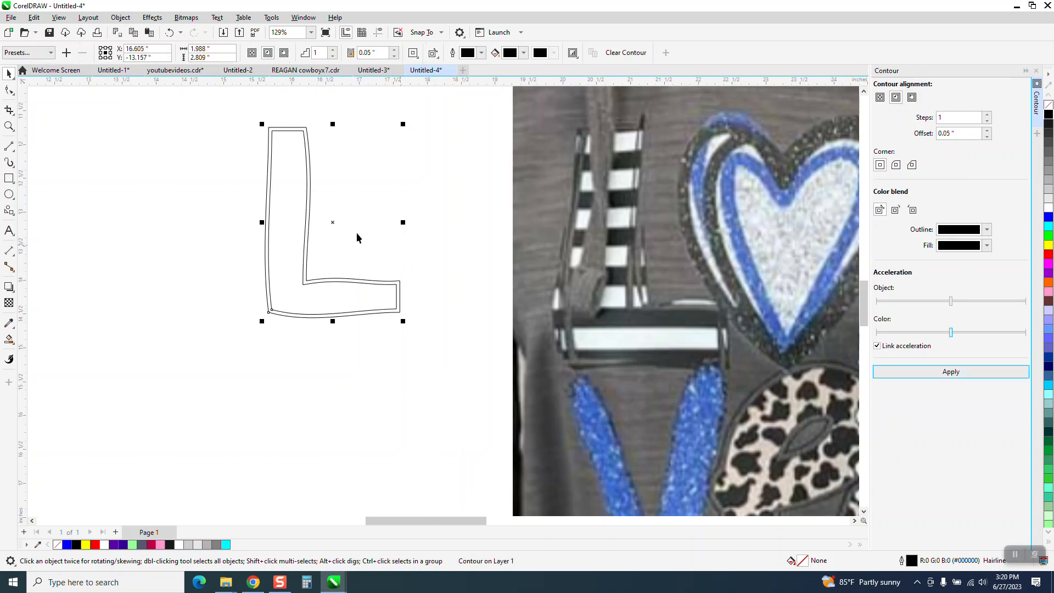
pyautogui.click(121, 18)
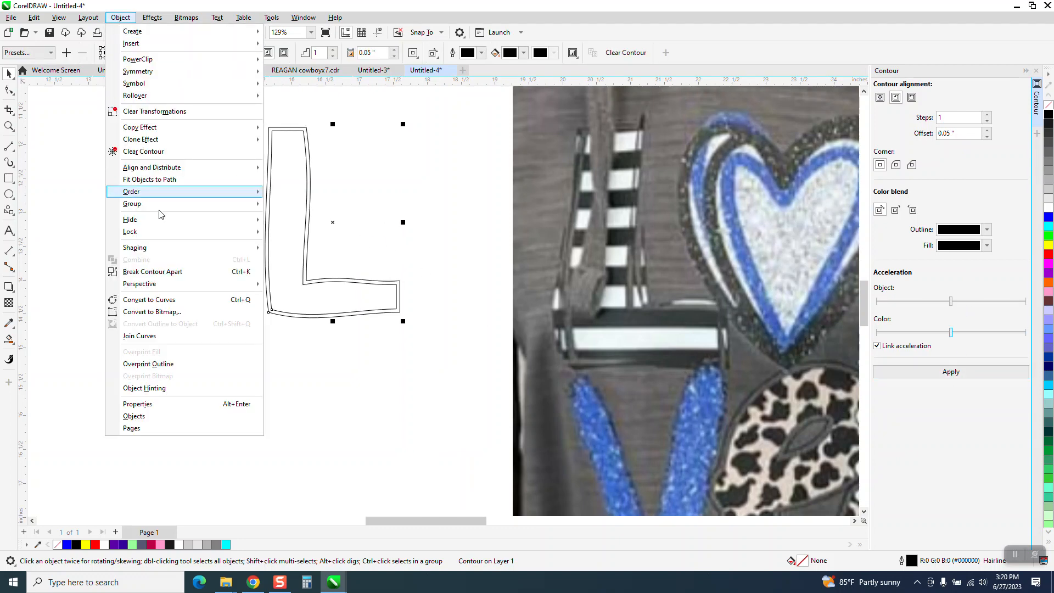
pyautogui.click(153, 271)
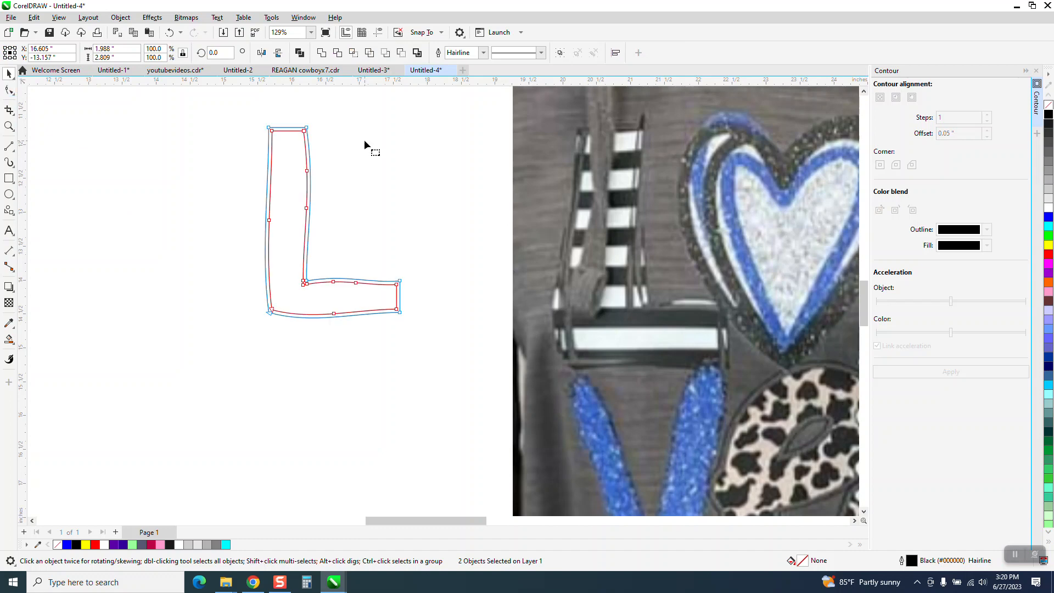
# Reshape the inner L outline so its stem and foot bulge unevenly across the outer outline
pyautogui.press('F10')
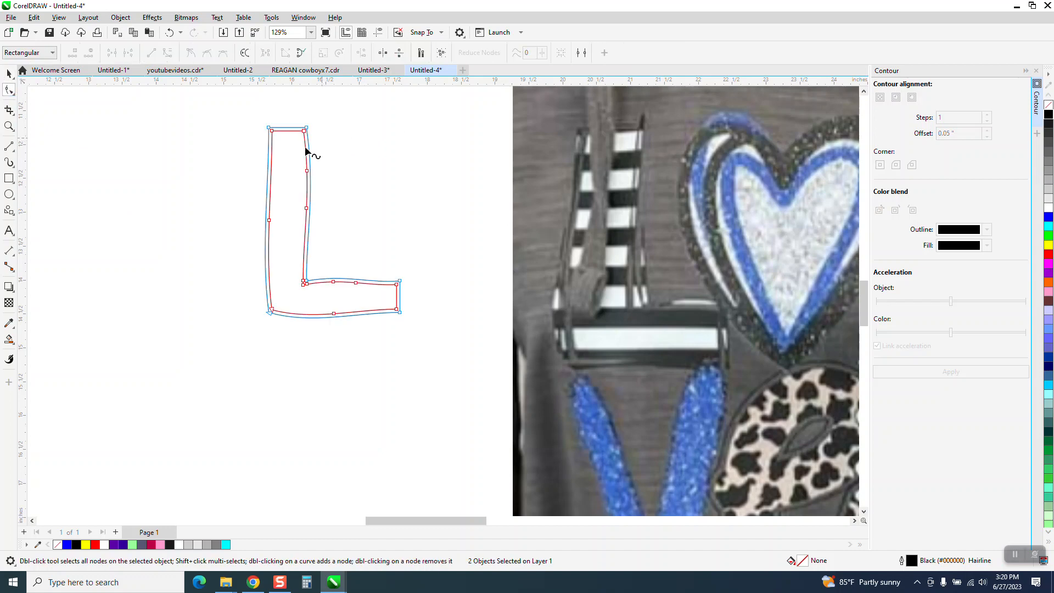
pyautogui.click(272, 131)
pyautogui.moveTo(273, 161); pyautogui.dragTo(265, 164)
pyautogui.moveTo(269, 222); pyautogui.dragTo(314, 214)
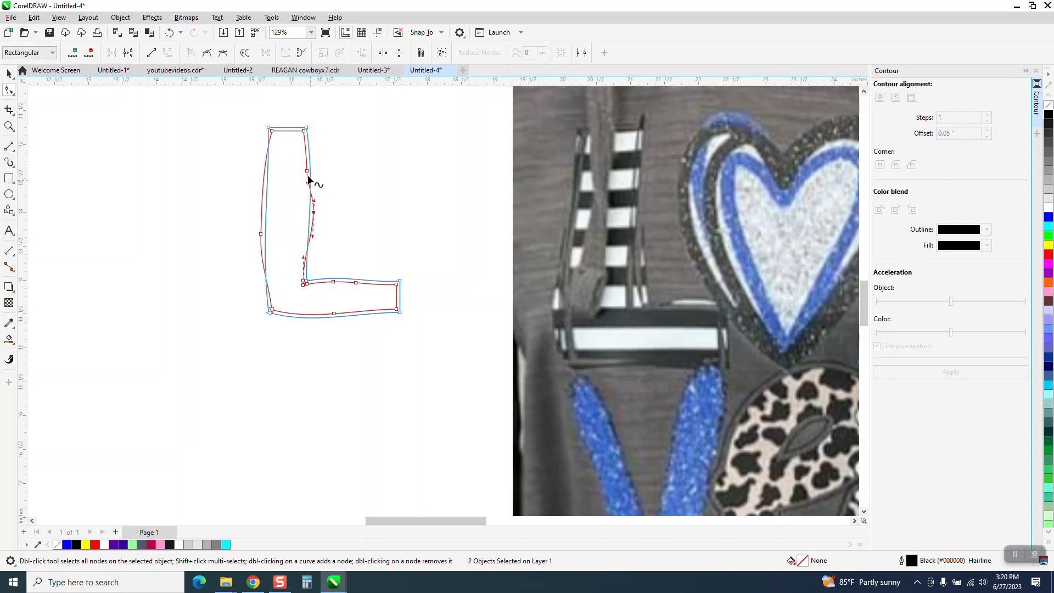
pyautogui.moveTo(365, 286); pyautogui.dragTo(372, 279)
pyautogui.moveTo(338, 316)
pyautogui.mouseDown()
pyautogui.moveTo(337, 327)
pyautogui.moveTo(358, 325)
pyautogui.moveTo(353, 306)
pyautogui.moveTo(344, 310)
pyautogui.mouseUp()
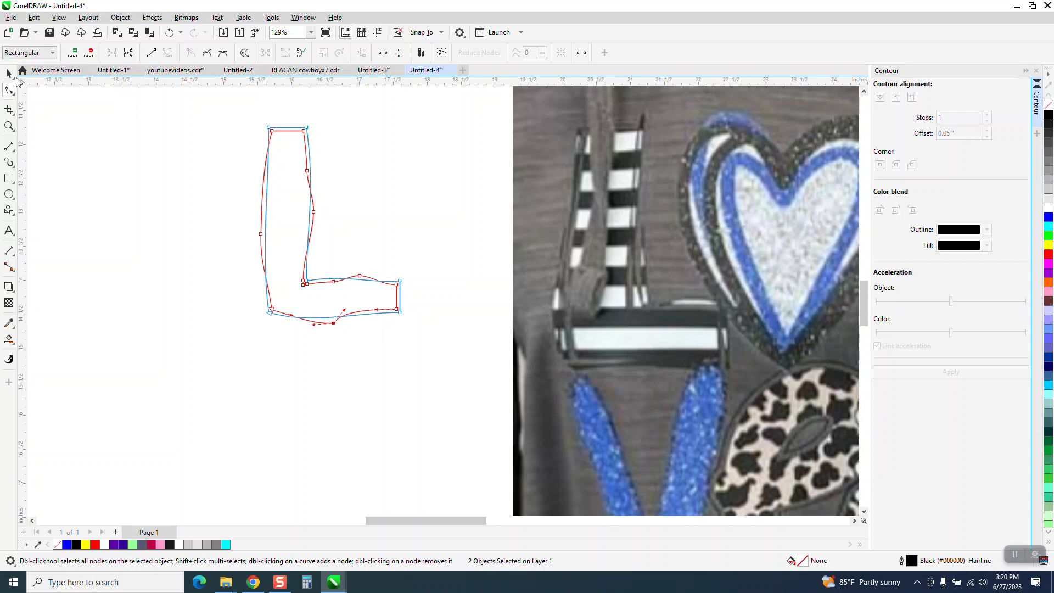
# Apply a one-step 0.05 inch inside contour to the reshaped inner L and break that contour apart
pyautogui.click(12, 75)
pyautogui.click(110, 111)
pyautogui.click(302, 134)
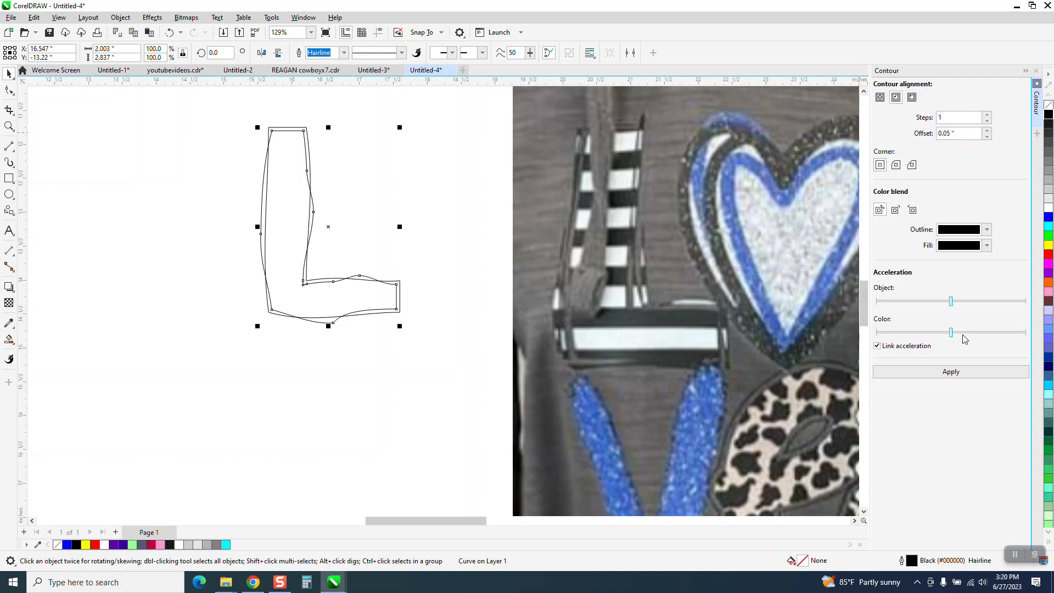
pyautogui.click(966, 376)
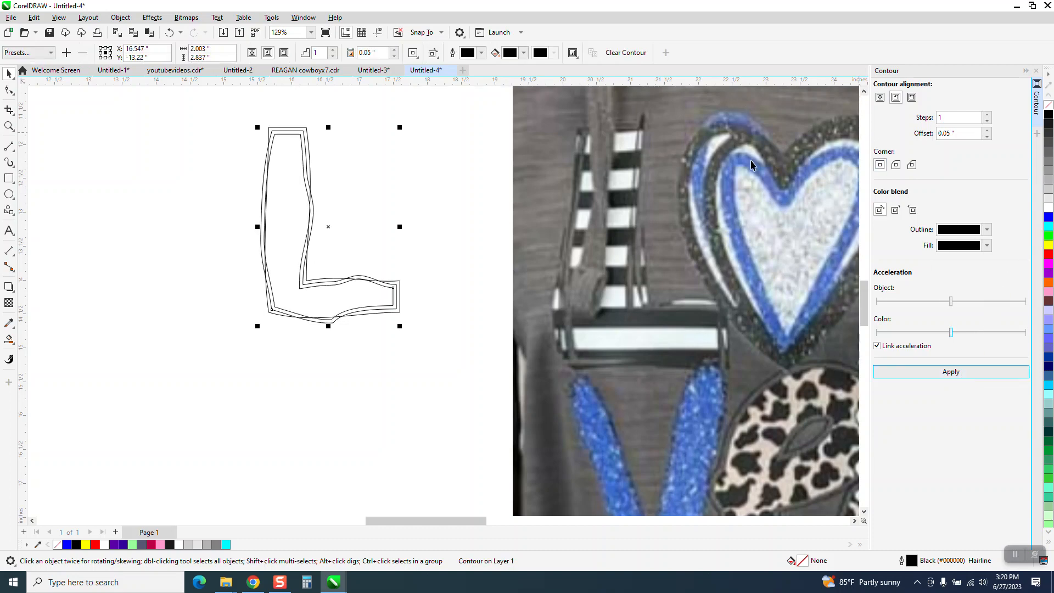
pyautogui.click(120, 17)
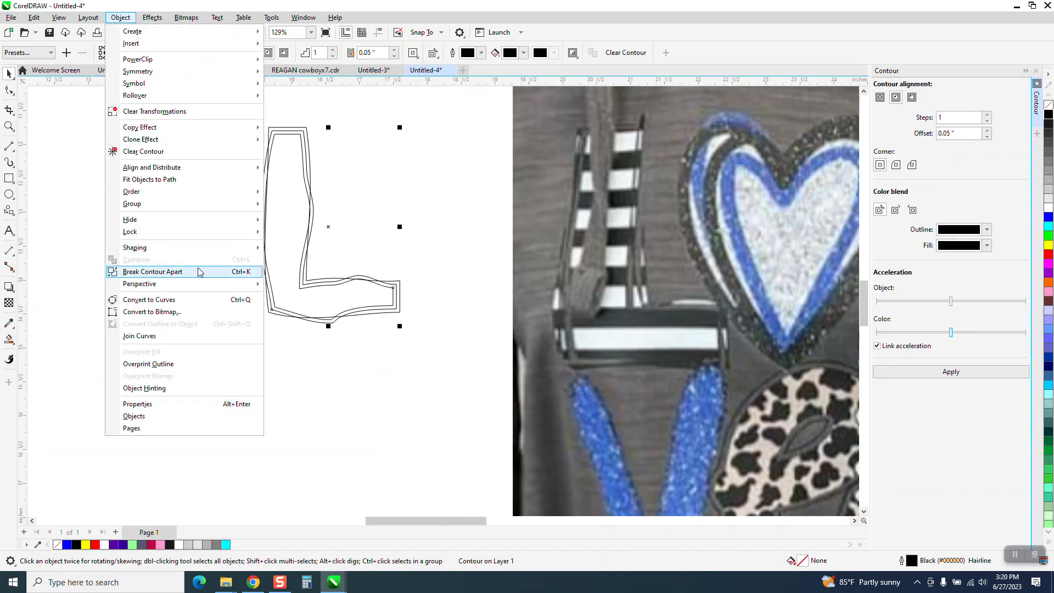
pyautogui.click(193, 272)
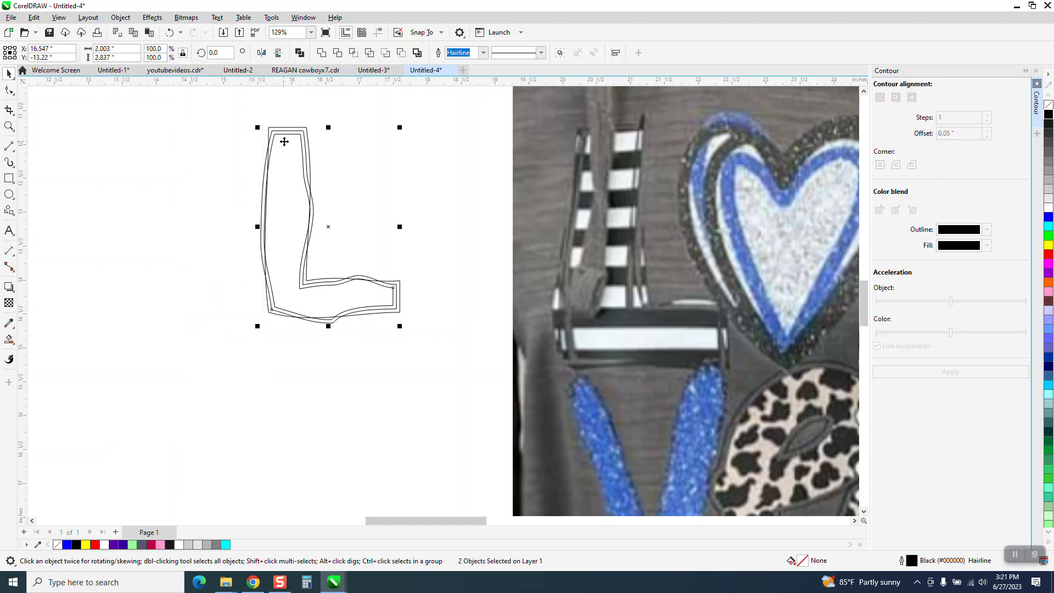
# Separate the nested L outlines to inspect each shape, and return them to their stacked positions
pyautogui.click(337, 103)
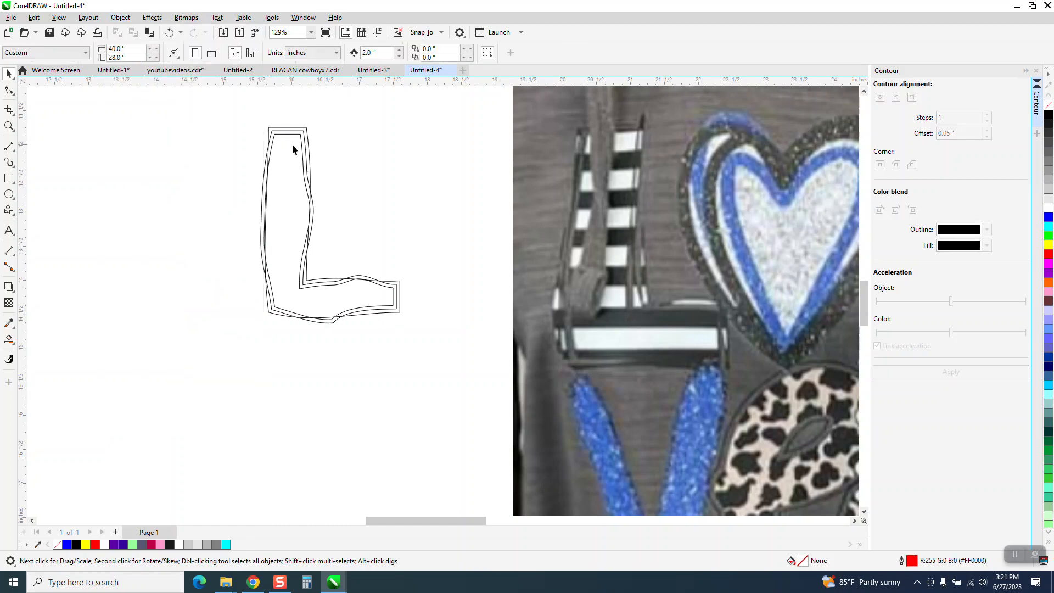
pyautogui.click(290, 138)
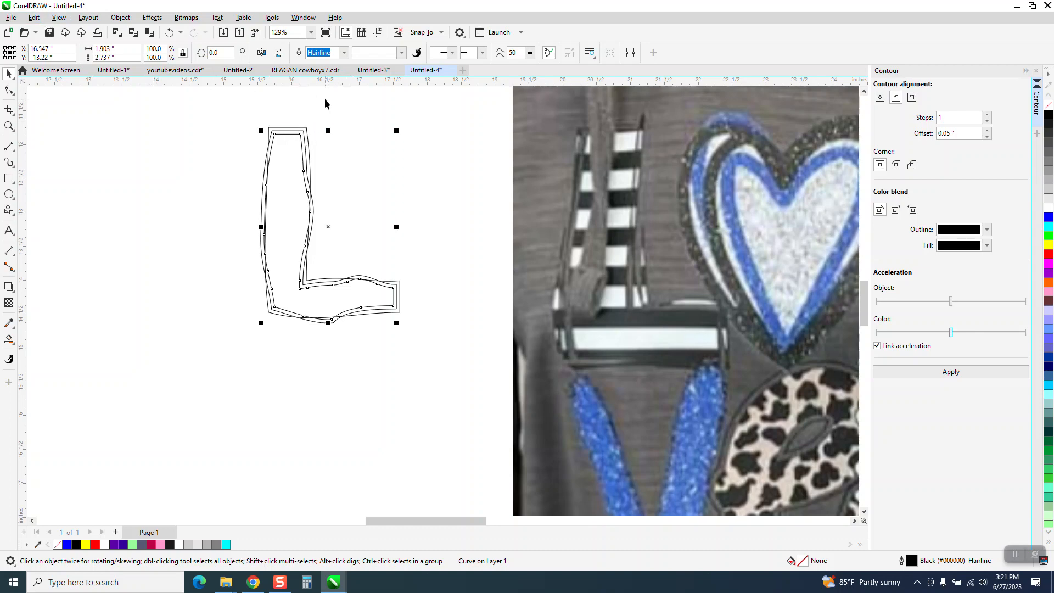
pyautogui.press('Left')
pyautogui.press('Right')
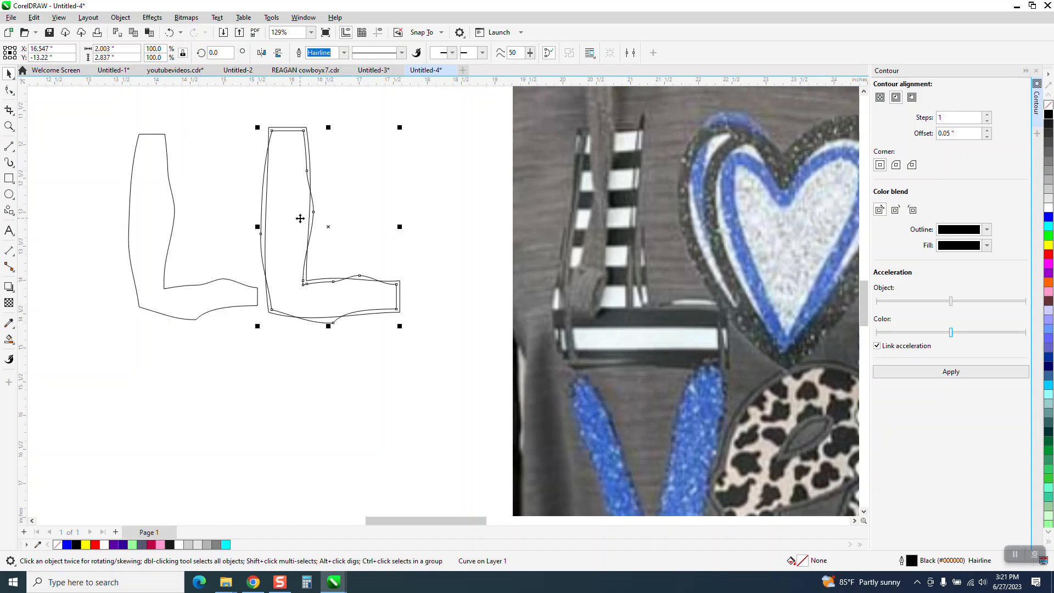
pyautogui.press('Down')
pyautogui.press('Down')
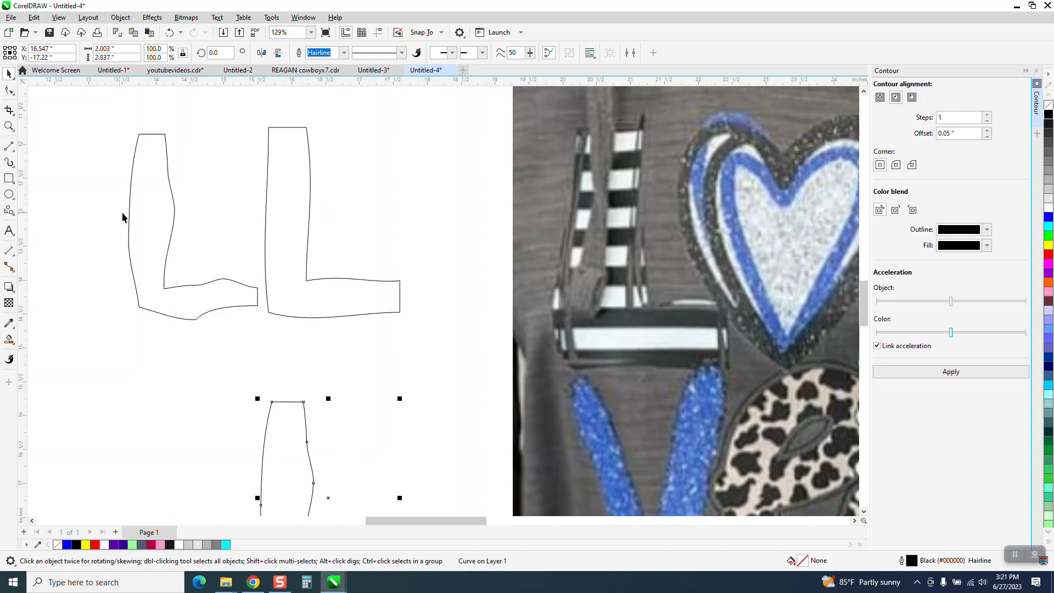
pyautogui.press('Up')
pyautogui.press('Up')
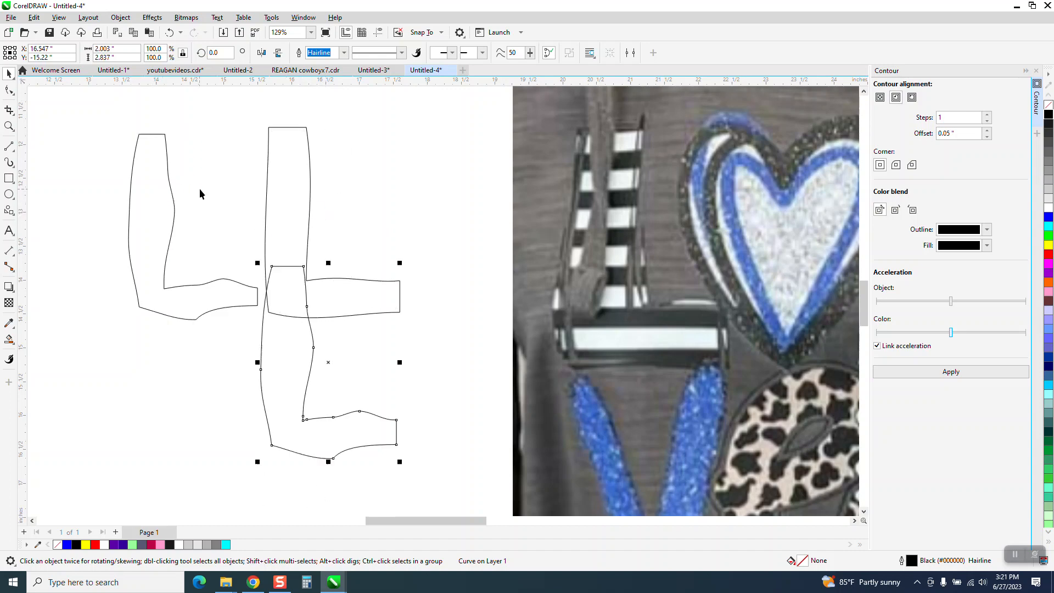
pyautogui.click(171, 203)
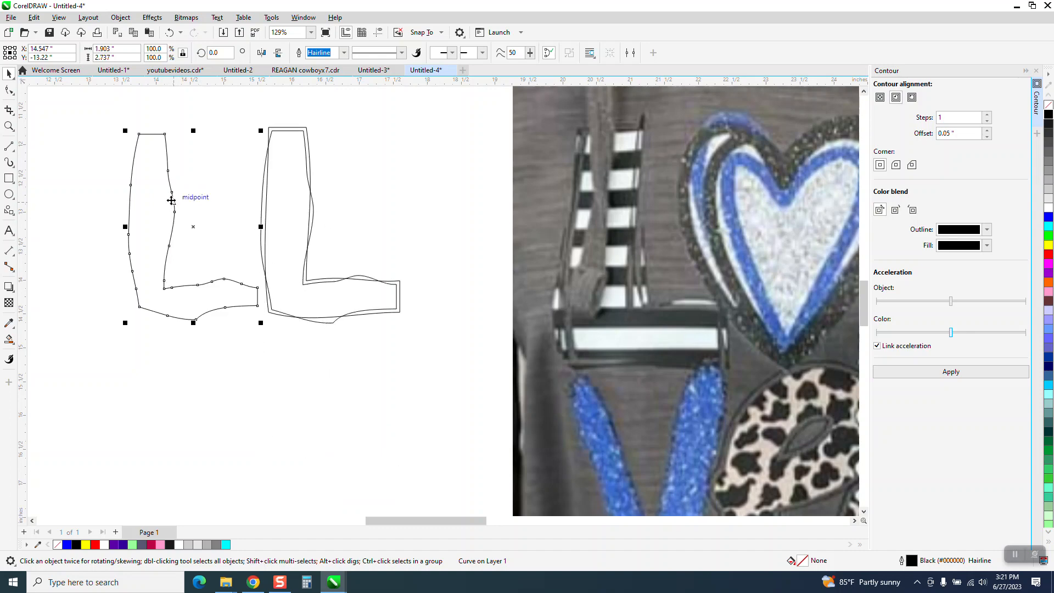
pyautogui.press('Right')
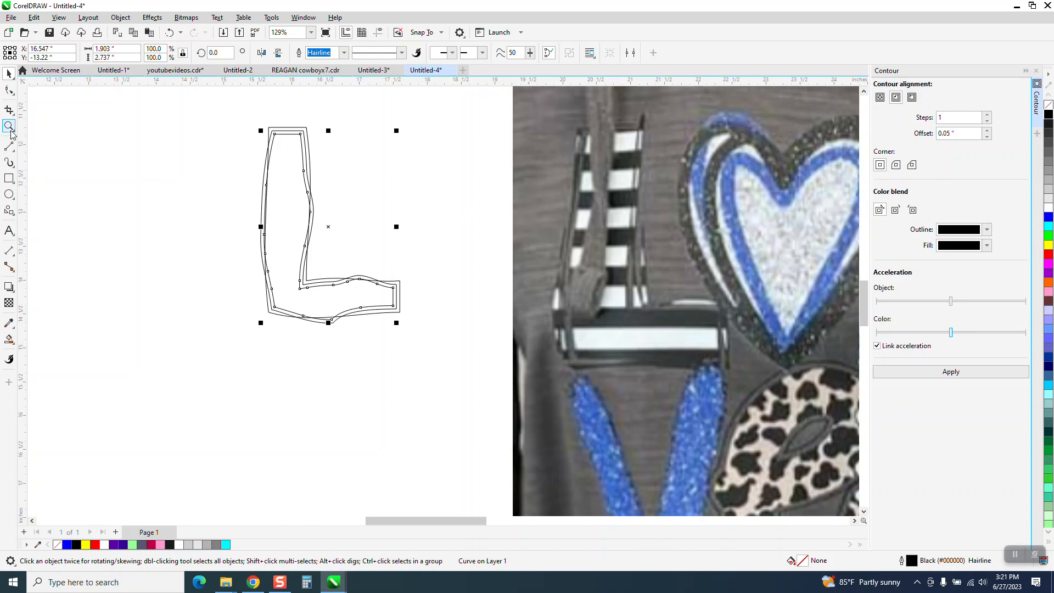
# Draw a rectangle about 2.9 by 3.5 inches around the nested L, smart-fill its outer area pink, and move that fill aside
pyautogui.click(9, 178)
pyautogui.moveTo(222, 114); pyautogui.dragTo(422, 353)
pyautogui.click(8, 339)
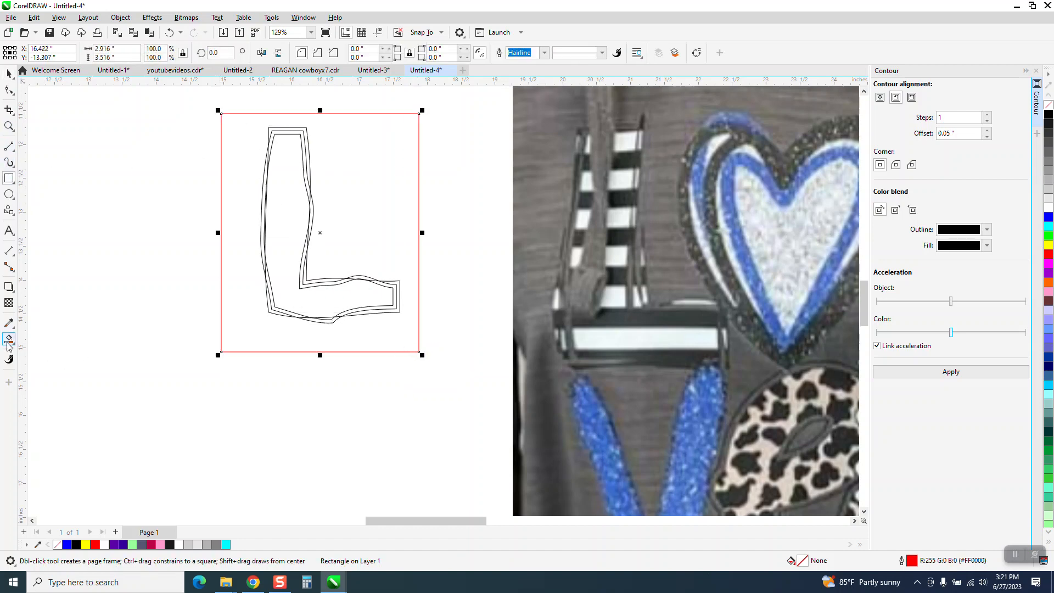
pyautogui.click(257, 326)
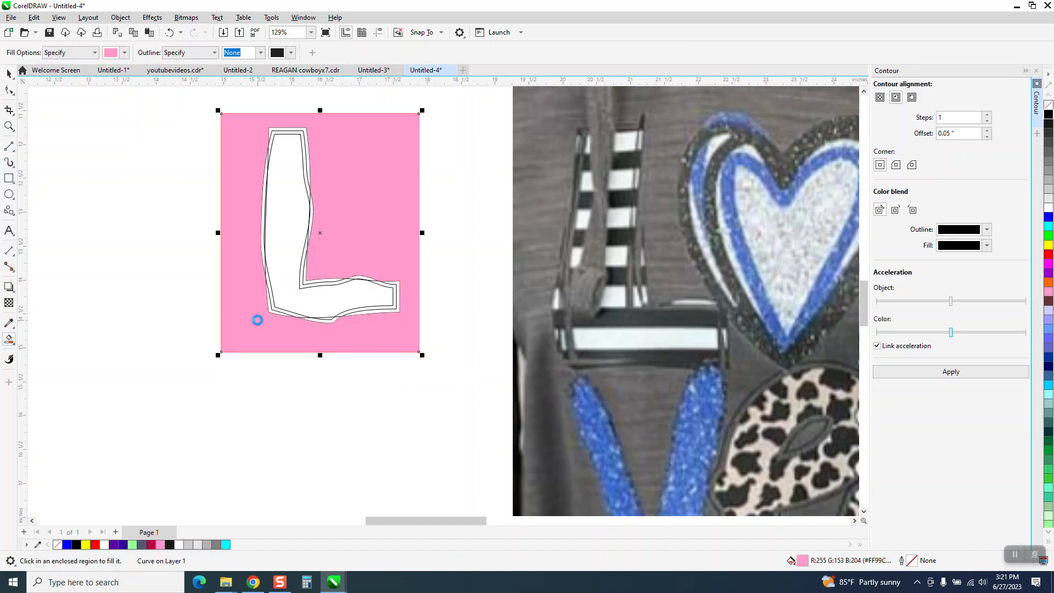
pyautogui.press('Left')
pyautogui.press('Left')
pyautogui.scroll(-2, 382, 296)
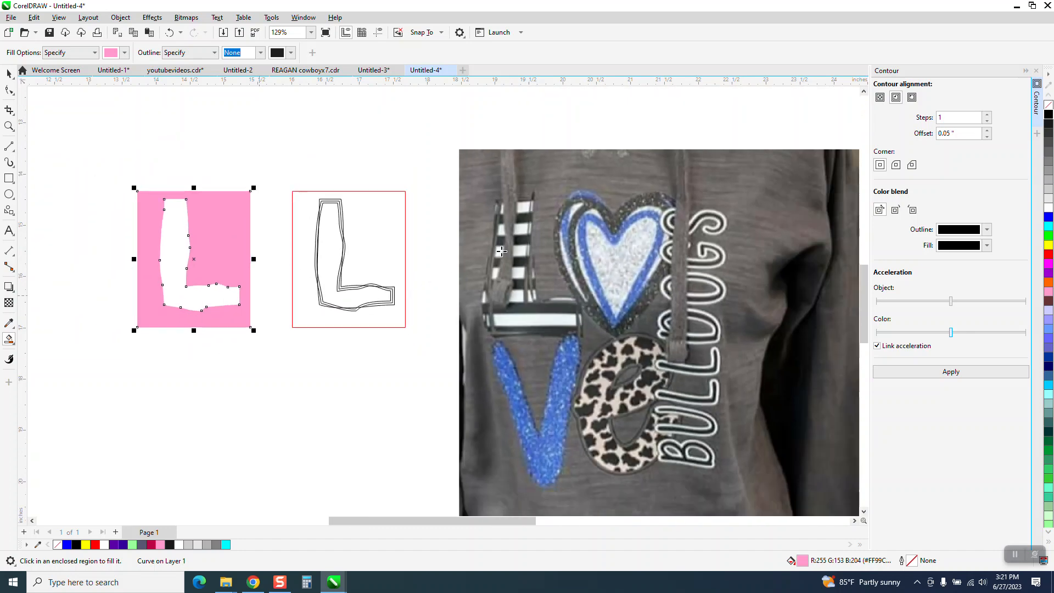
# Smart-fill the L-shaped opening and place the new L about 4 inches below the nested outlines, with no fill and a black outline
pyautogui.click(179, 245)
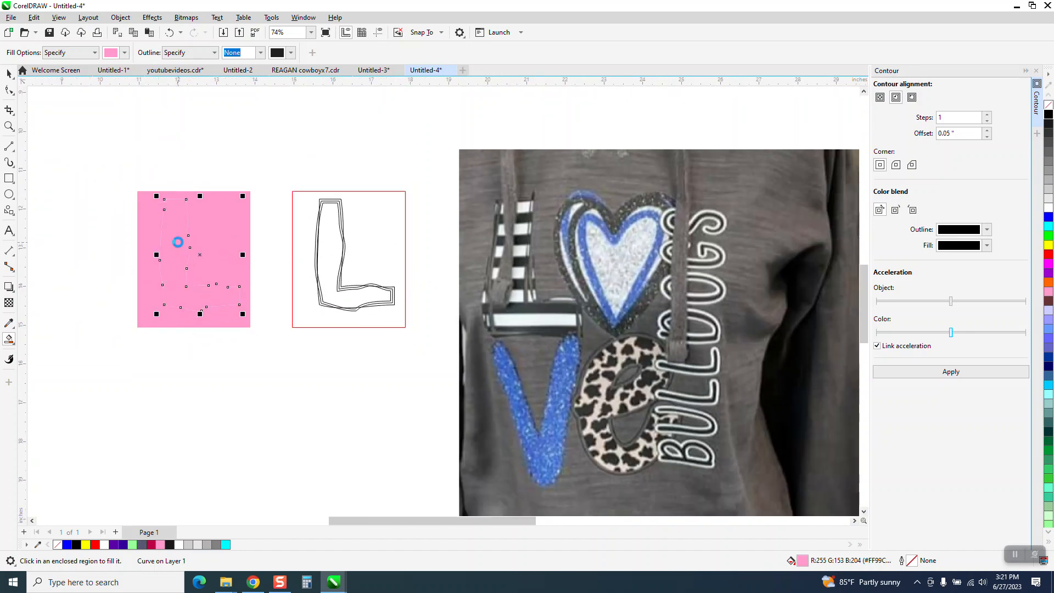
pyautogui.press('Down')
pyautogui.press('Down')
pyautogui.press('Right')
pyautogui.press('Right')
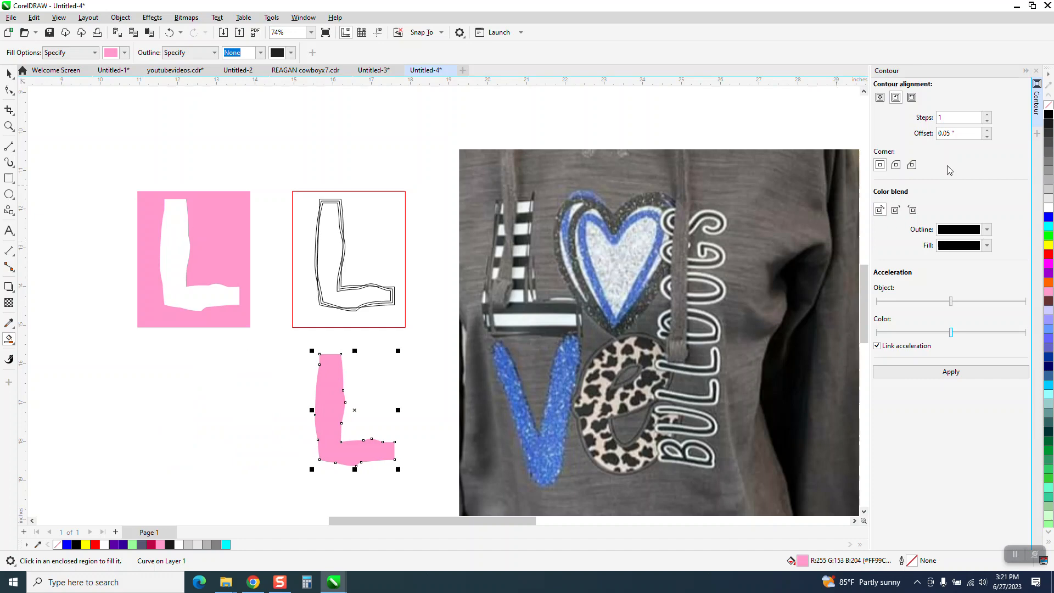
pyautogui.click(1048, 105)
pyautogui.rightClick(1048, 113)
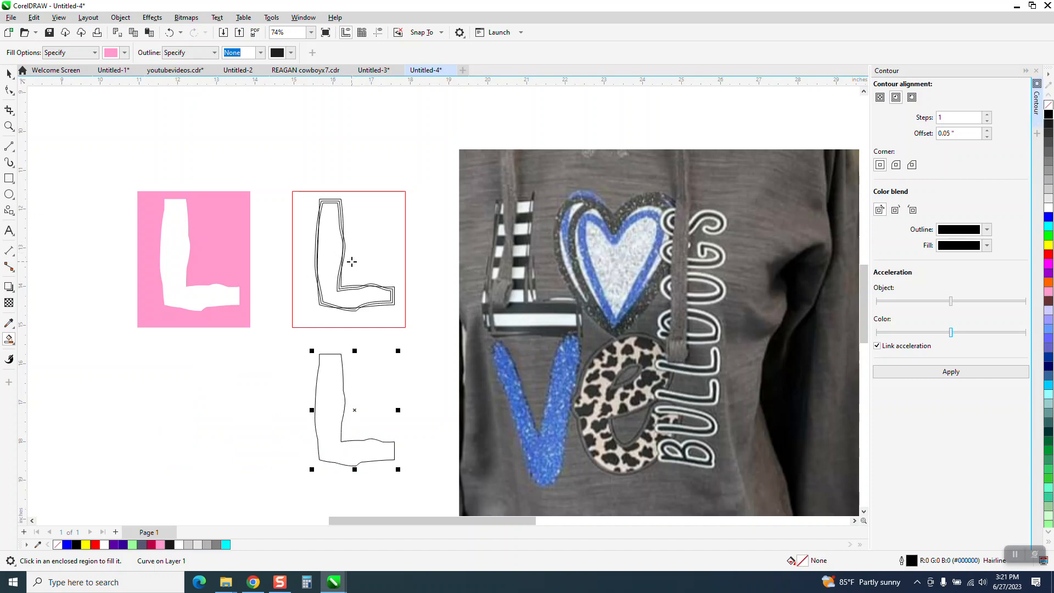
# Delete the red rectangle surrounding the nested L outlines
pyautogui.click(9, 73)
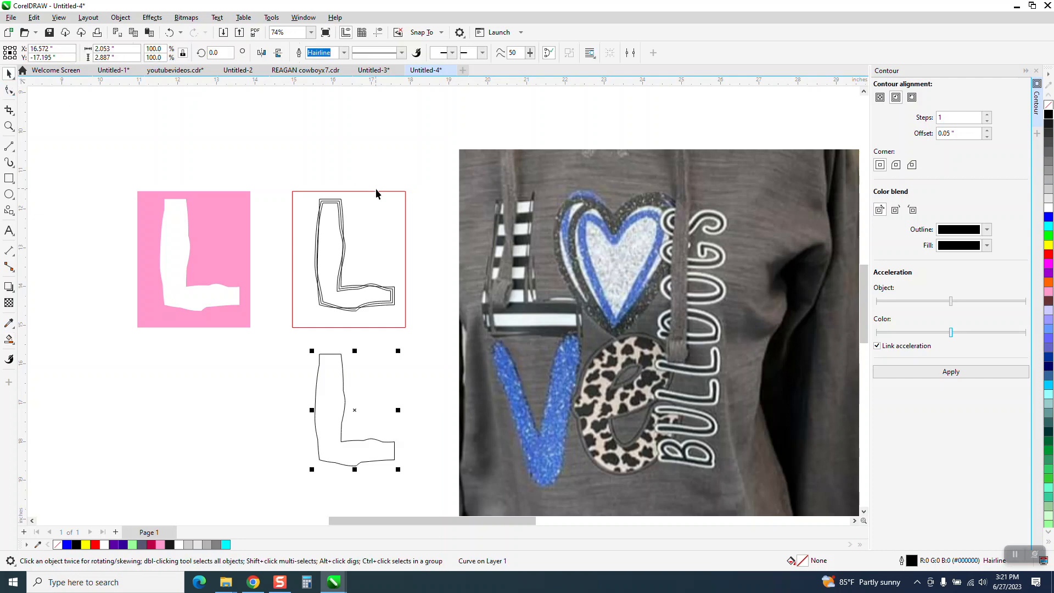
pyautogui.click(375, 192)
pyautogui.click(374, 191)
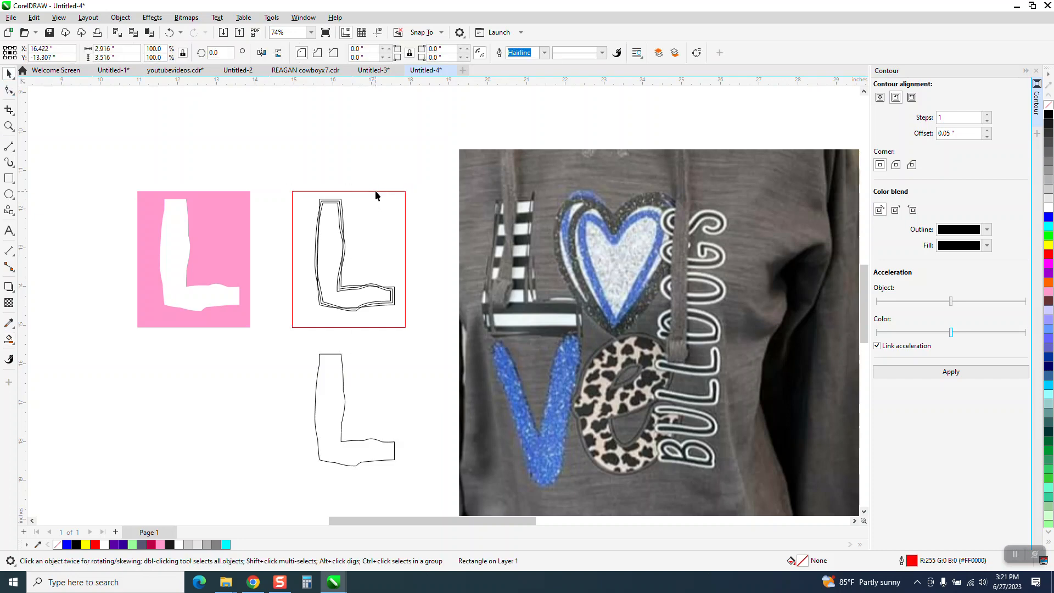
pyautogui.press('Delete')
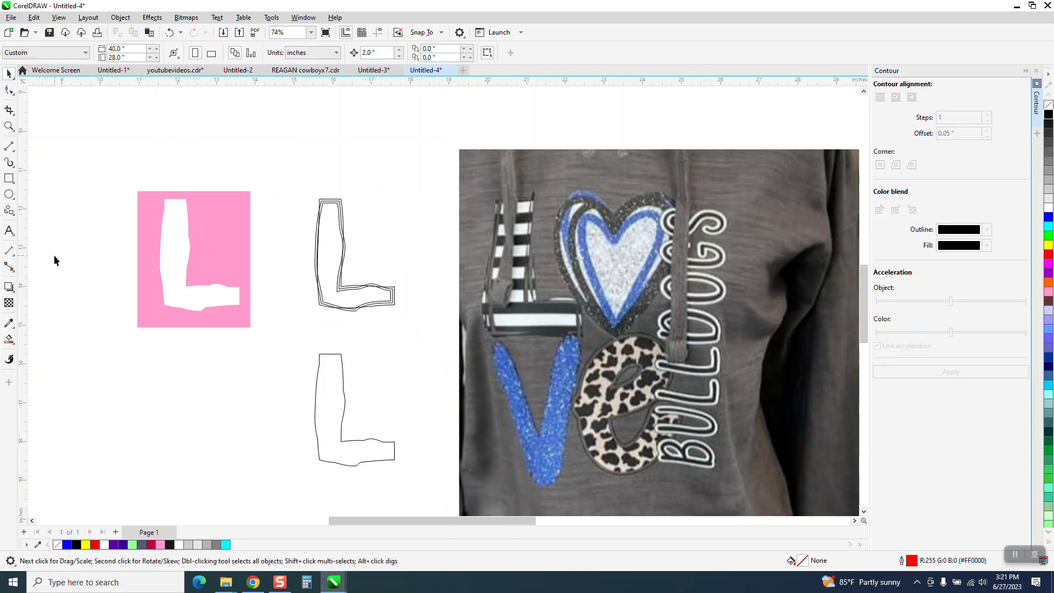
# Draw two horizontal lines about 2.65 inches long across the top and bottom edges of the lower L
pyautogui.click(8, 146)
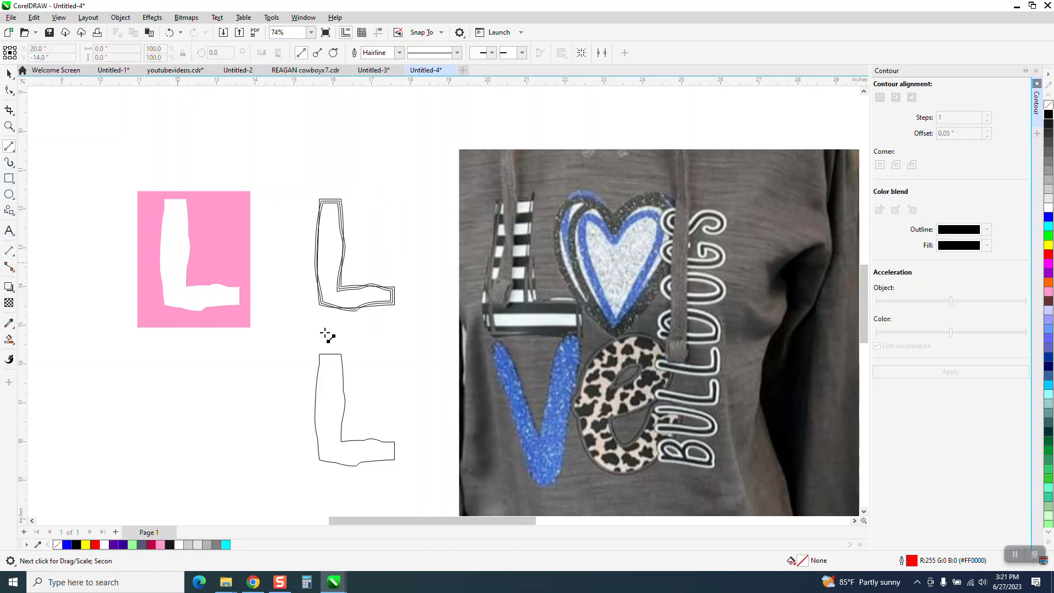
pyautogui.moveTo(264, 346)
pyautogui.mouseDown()
pyautogui.moveTo(368, 347)
pyautogui.moveTo(321, 349)
pyautogui.moveTo(336, 357)
pyautogui.moveTo(352, 465)
pyautogui.mouseUp()
pyautogui.click(9, 74)
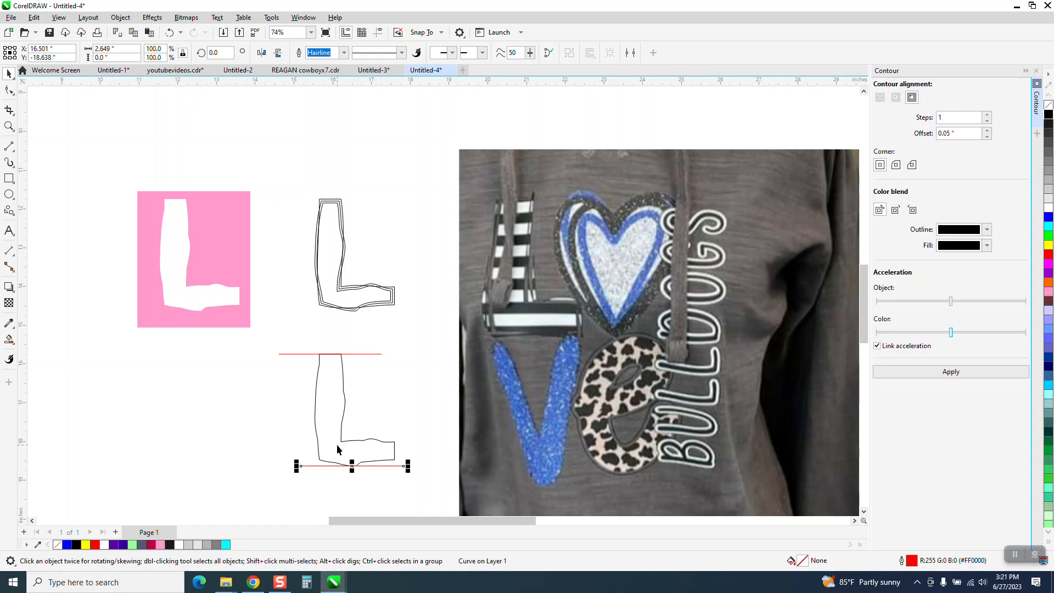
# Blend the two horizontal lines with 10 steps to divide the lower L into even bands
pyautogui.keyDown('shift'); pyautogui.click(305, 354); pyautogui.keyUp('shift')
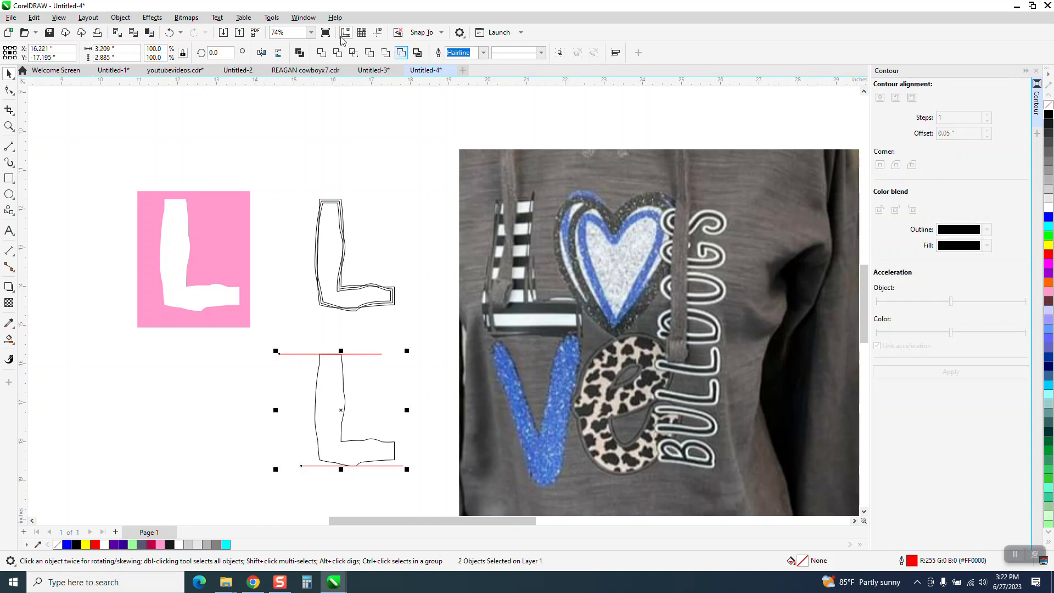
pyautogui.click(152, 17)
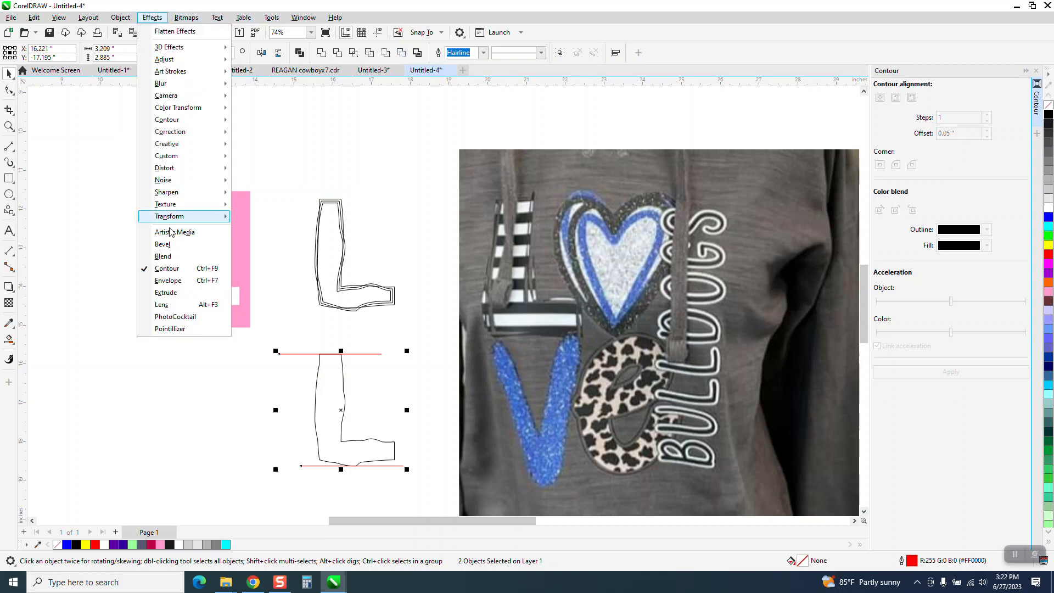
pyautogui.click(174, 256)
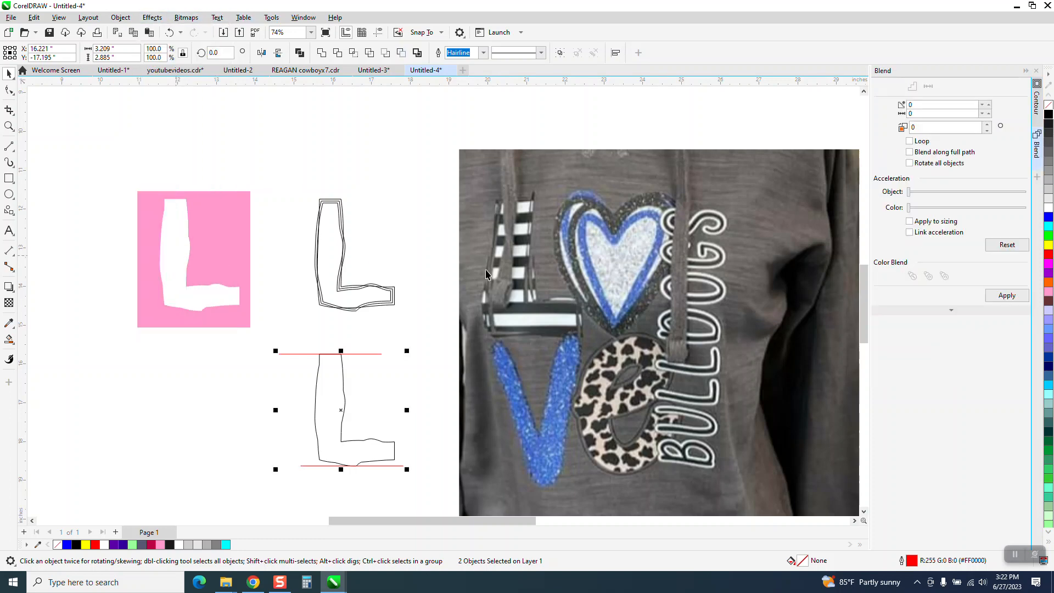
pyautogui.click(1005, 296)
# Place a yellow rectangle about 4.11 by 3.61 inches at the back of the page, behind the lined L
pyautogui.click(9, 178)
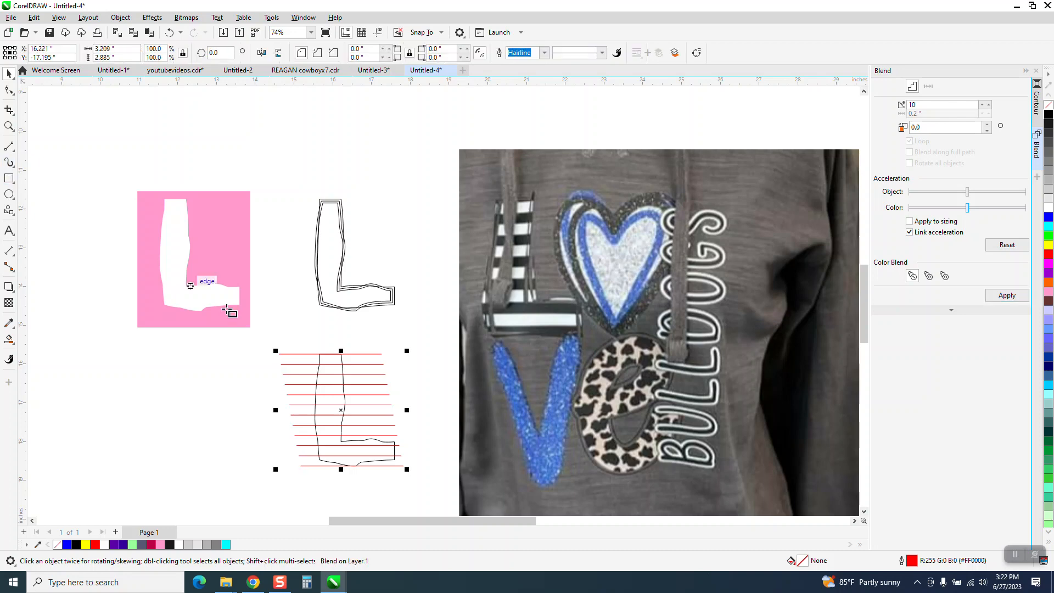
pyautogui.moveTo(254, 342); pyautogui.dragTo(414, 482)
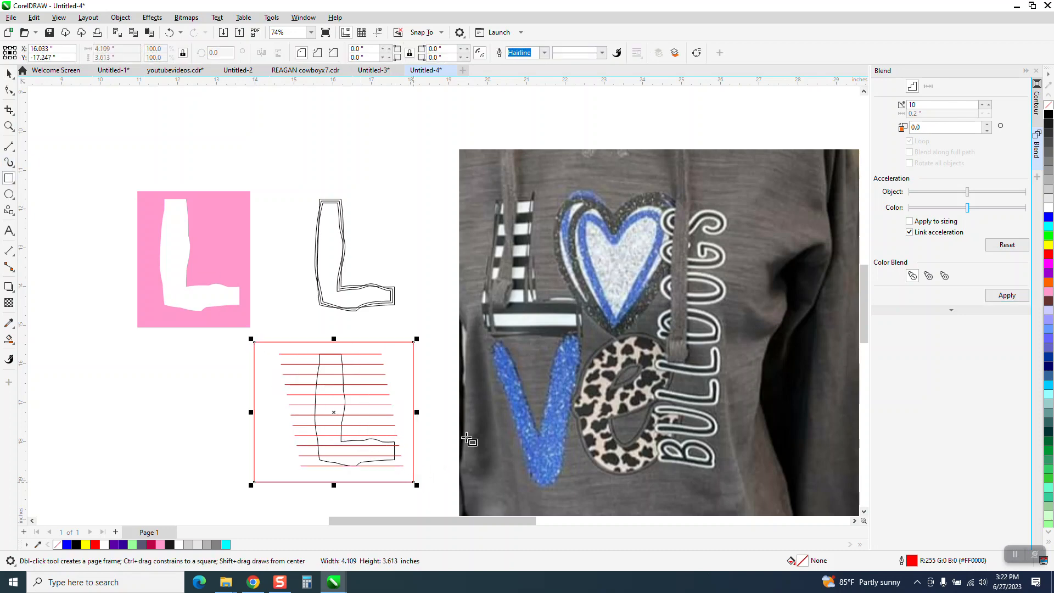
pyautogui.click(1049, 246)
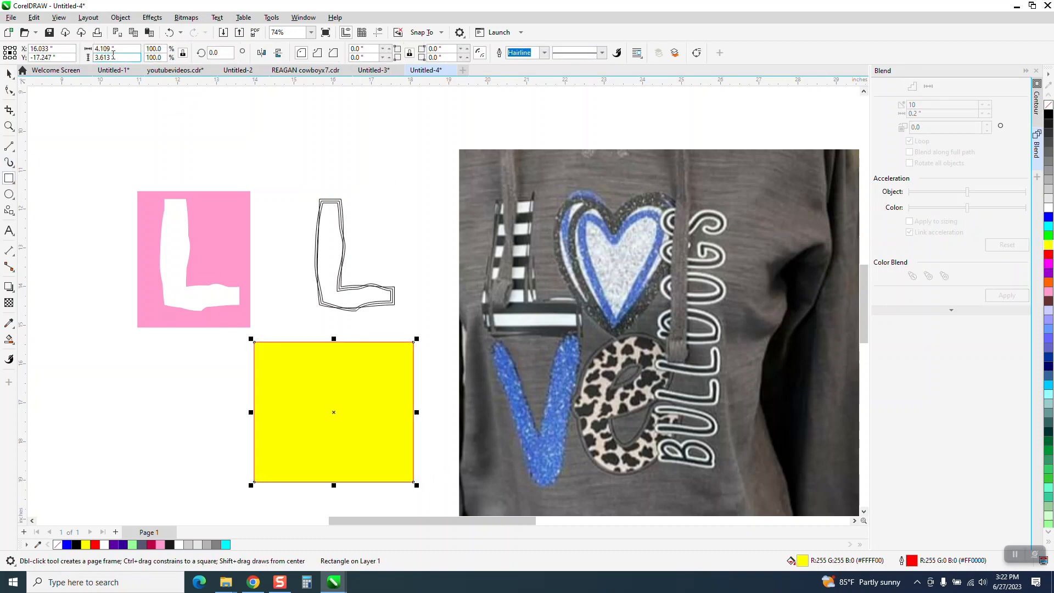
pyautogui.click(121, 18)
pyautogui.moveTo(132, 191)
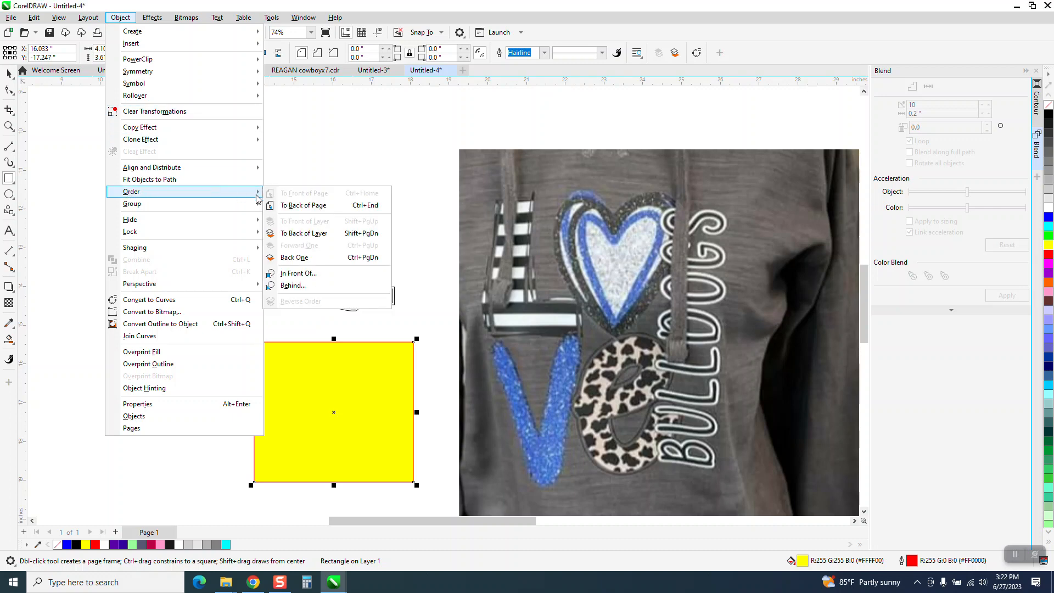
pyautogui.click(283, 202)
# Smart-fill every other band of the lined L black, starting with the top band and ending at the foot's lower edge
pyautogui.click(9, 126)
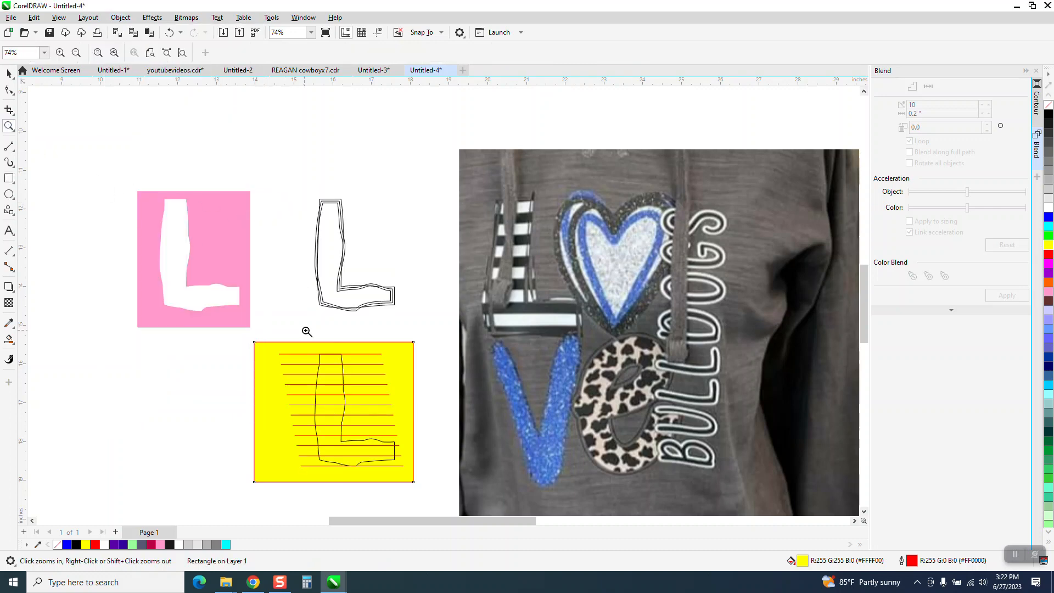
pyautogui.moveTo(245, 334); pyautogui.dragTo(429, 470)
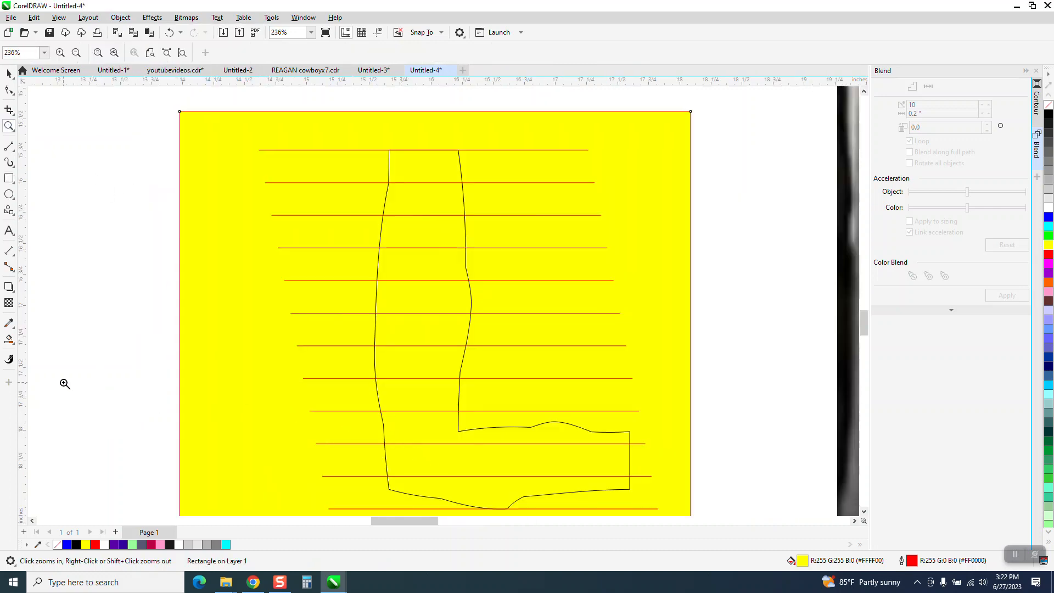
pyautogui.click(9, 339)
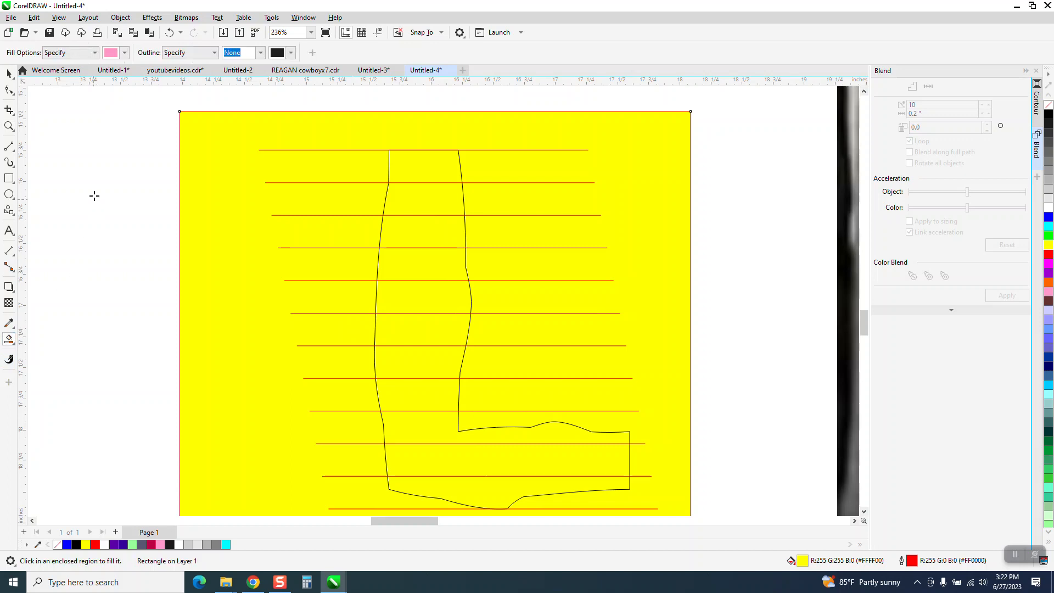
pyautogui.click(124, 53)
pyautogui.click(423, 170)
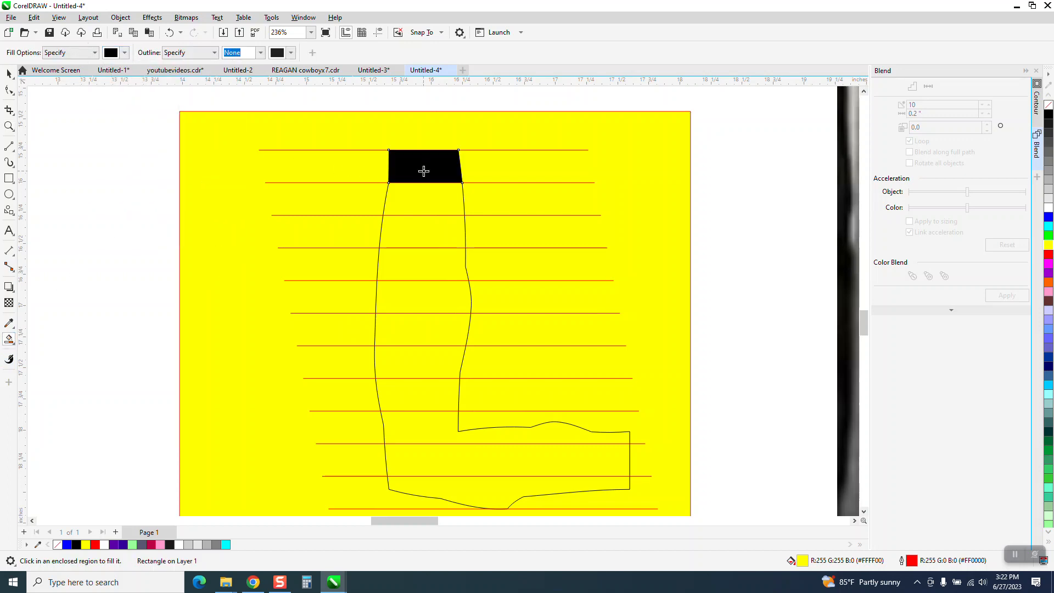
pyautogui.click(424, 231)
pyautogui.click(430, 299)
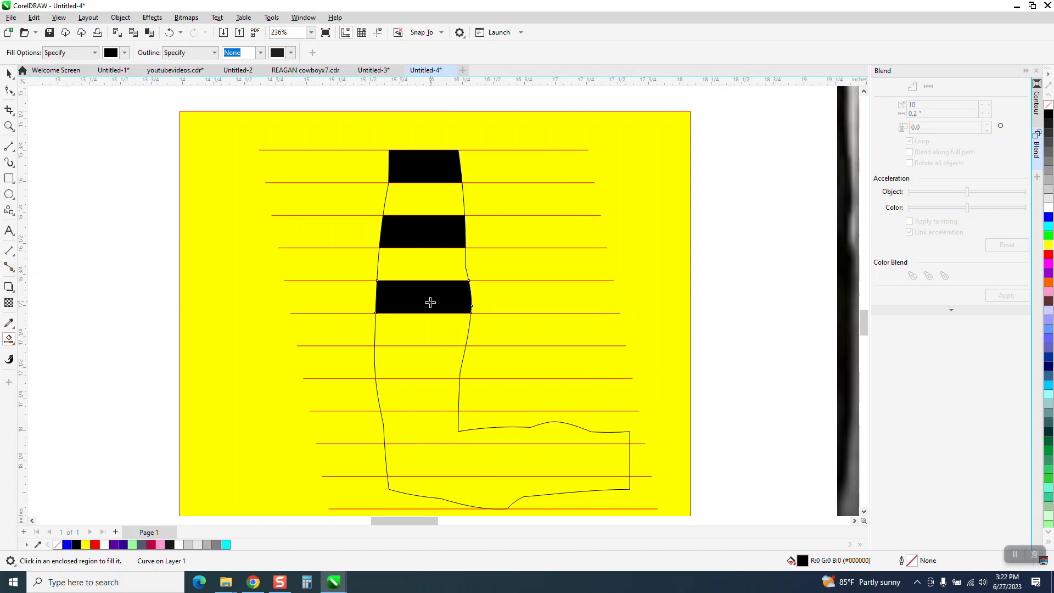
pyautogui.click(426, 364)
pyautogui.click(428, 425)
pyautogui.click(482, 496)
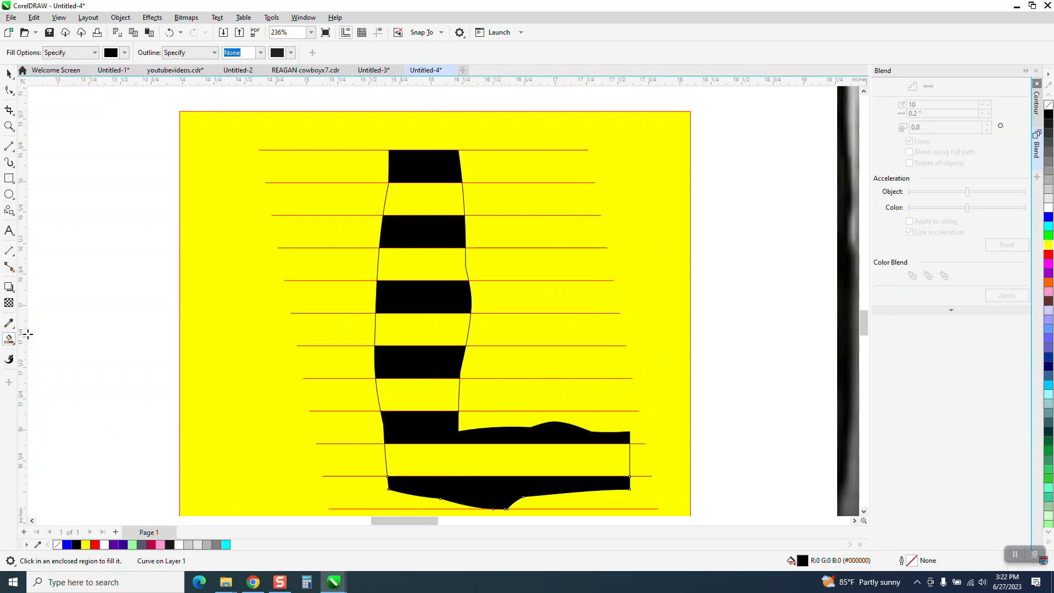
pyautogui.click(413, 193)
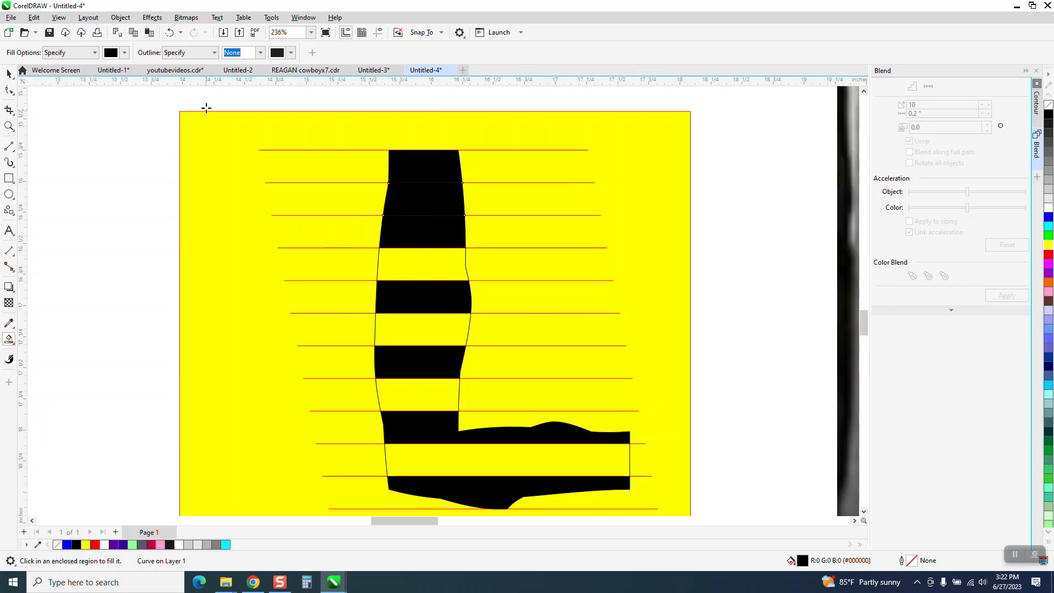
pyautogui.click(169, 33)
# Smart-fill the remaining alternate bands of the lined L white, from the second band down to the foot's middle band
pyautogui.click(125, 54)
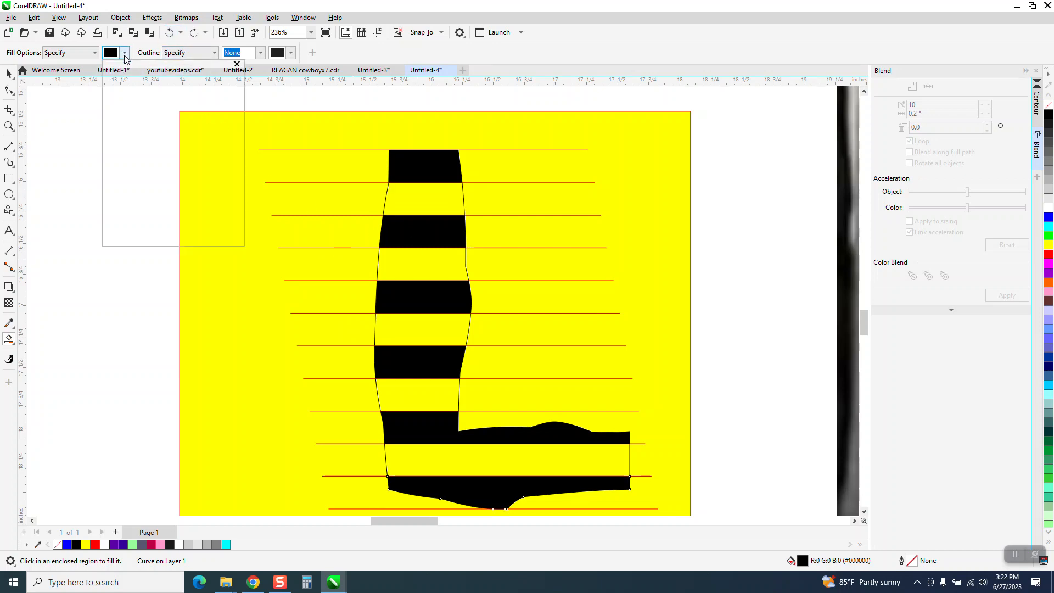
pyautogui.click(146, 121)
pyautogui.click(450, 202)
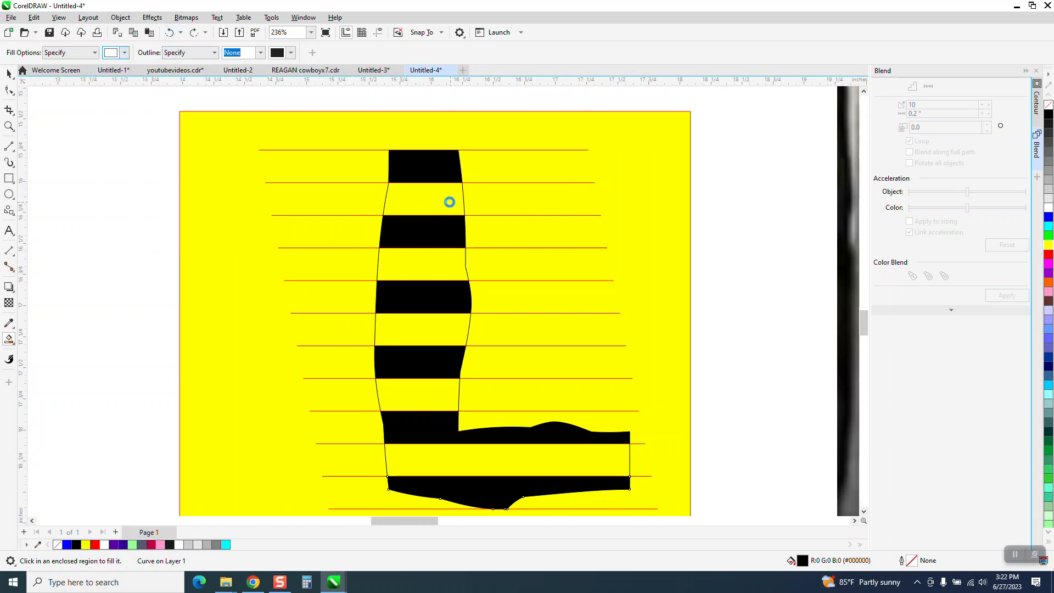
pyautogui.click(429, 265)
pyautogui.click(429, 336)
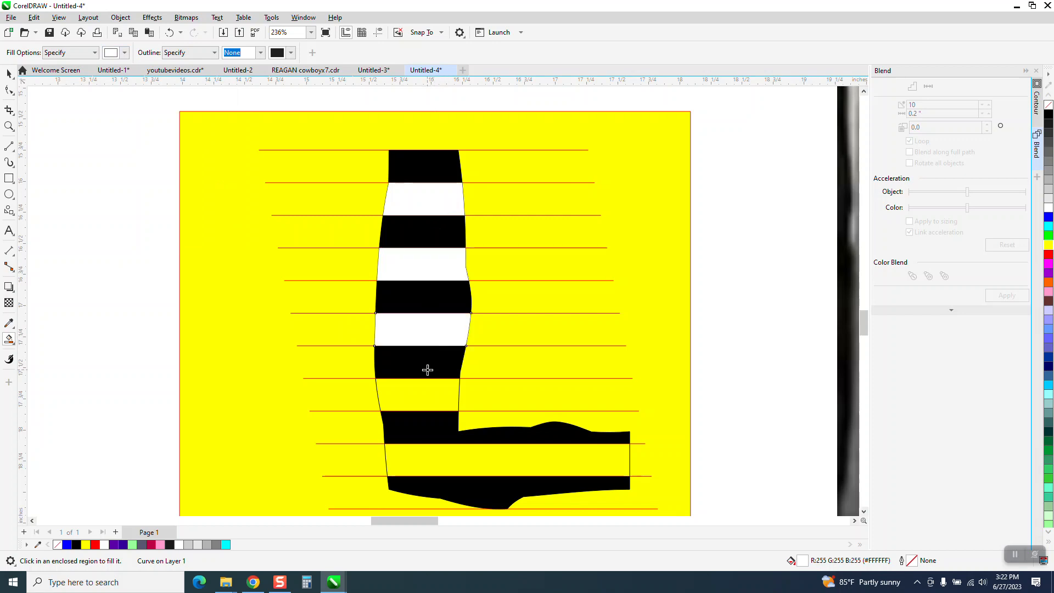
pyautogui.click(428, 403)
pyautogui.click(440, 459)
# Delete the yellow background rectangle and the blended horizontal lines around the striped L
pyautogui.scroll(-2, 206, 283)
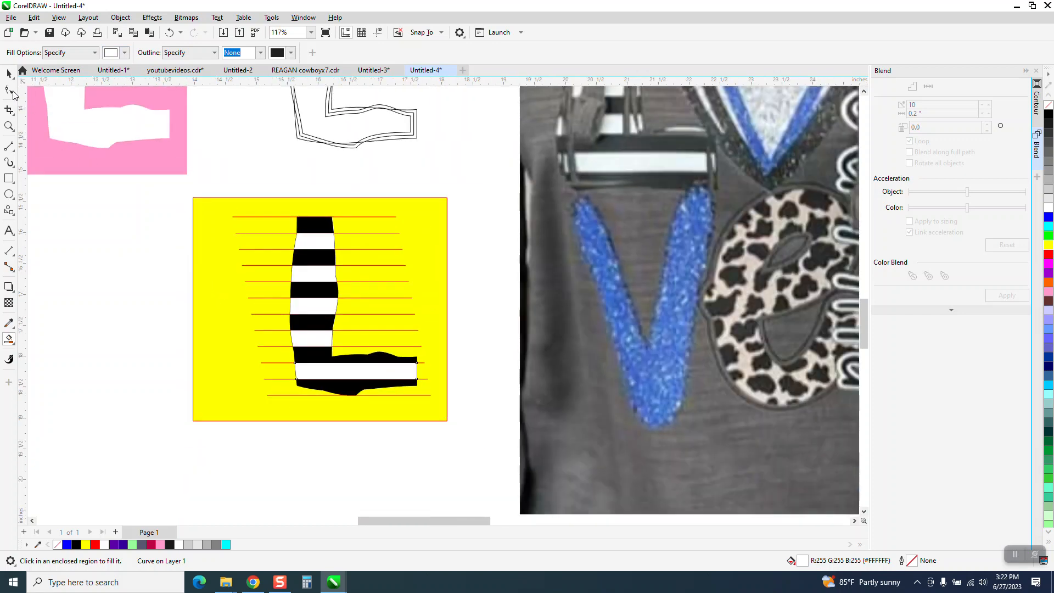
pyautogui.click(9, 73)
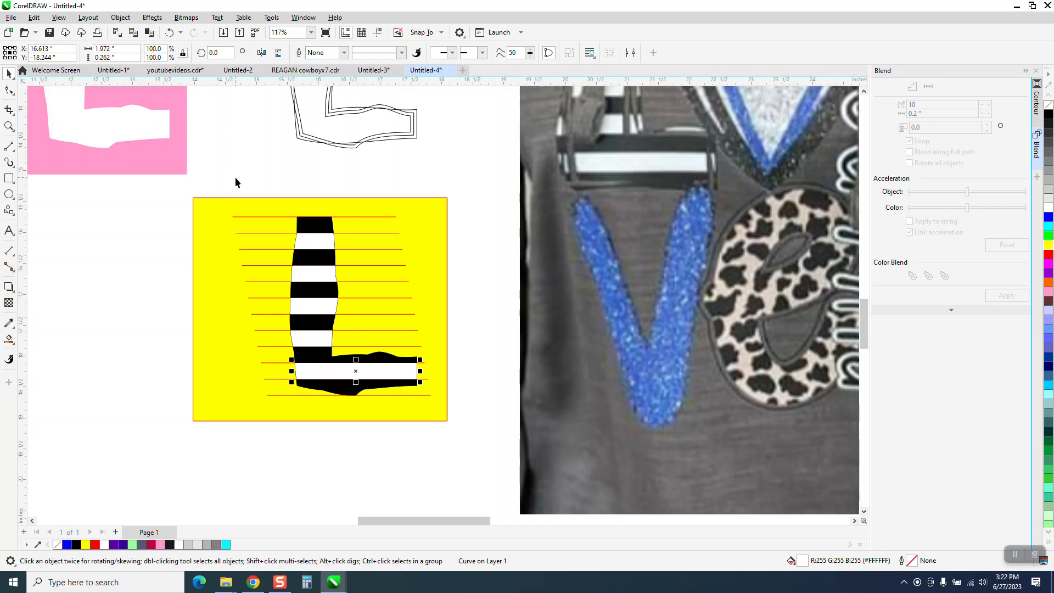
pyautogui.moveTo(221, 175); pyautogui.dragTo(283, 394)
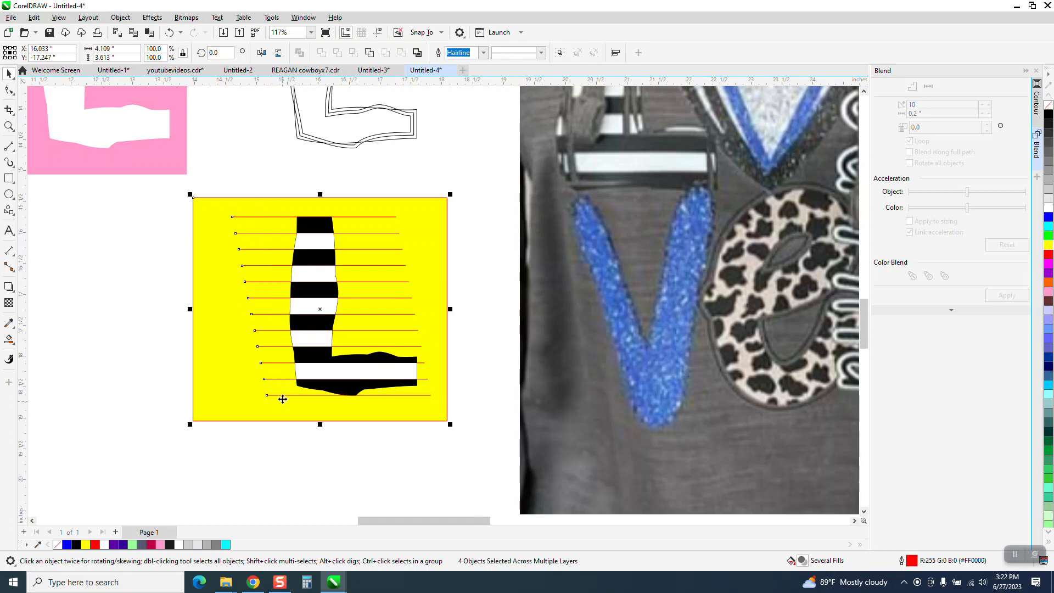
pyautogui.press('Delete')
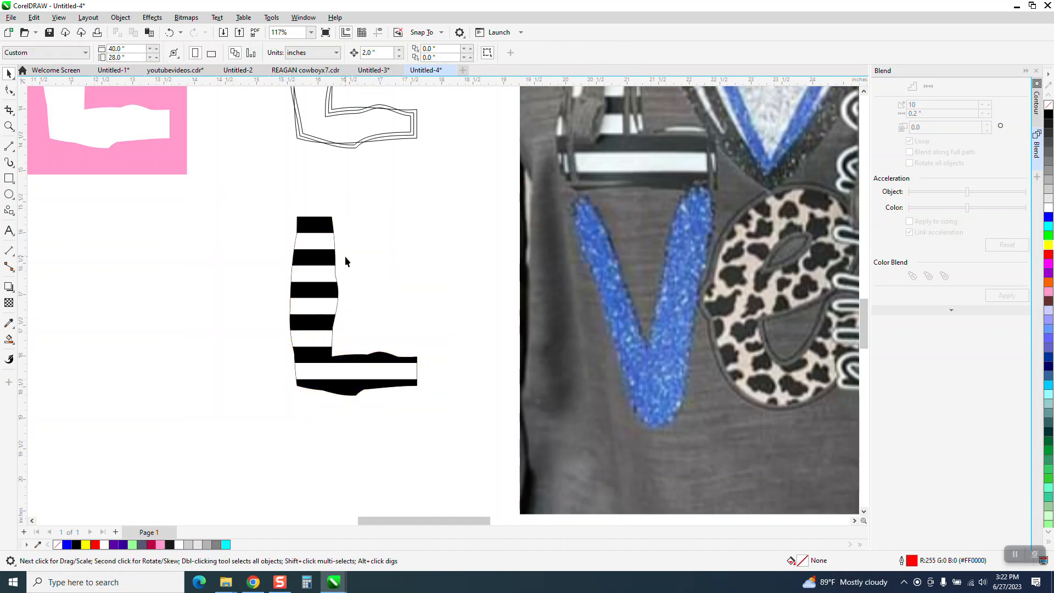
# Move each of the six black bands 2 inches left, out of the L outline, working from the top band to the foot's lower edge
pyautogui.scroll(-2, 340, 267)
pyautogui.click(340, 267)
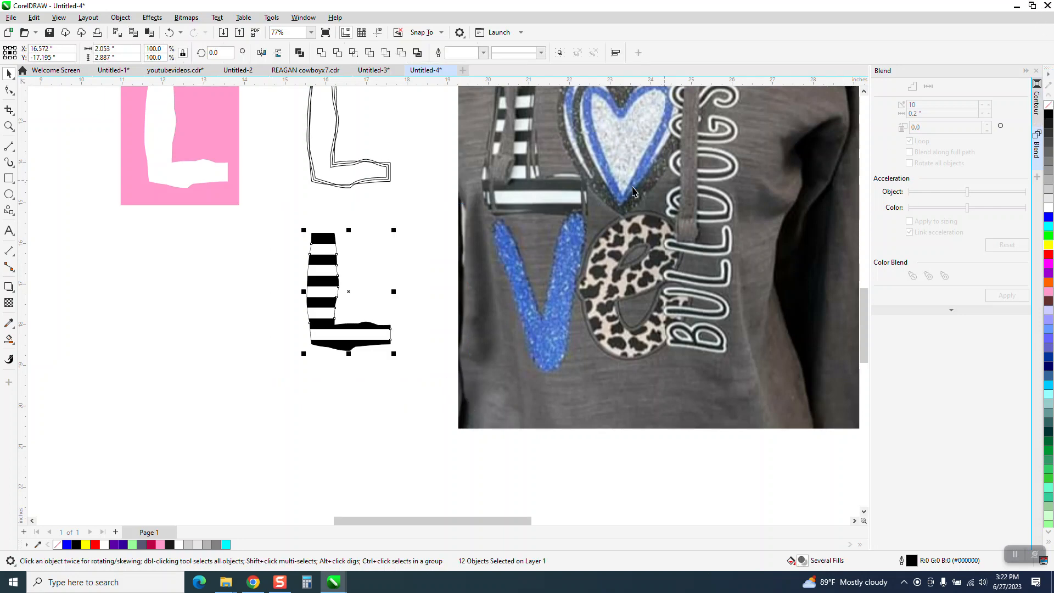
pyautogui.click(391, 220)
pyautogui.click(328, 240)
pyautogui.press('Left')
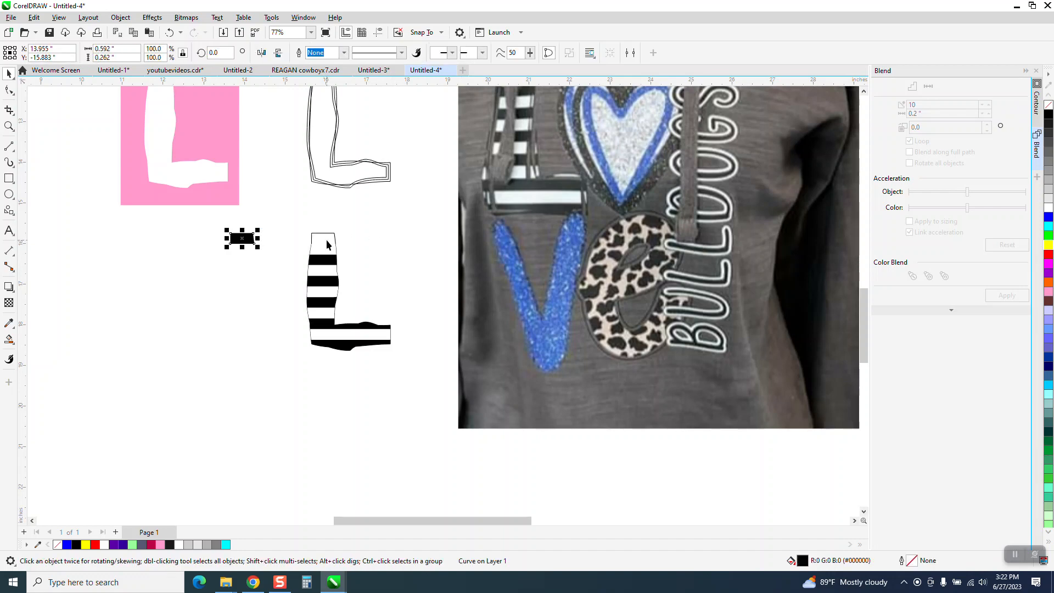
pyautogui.click(325, 260)
pyautogui.press('Left')
pyautogui.click(322, 281)
pyautogui.press('Left')
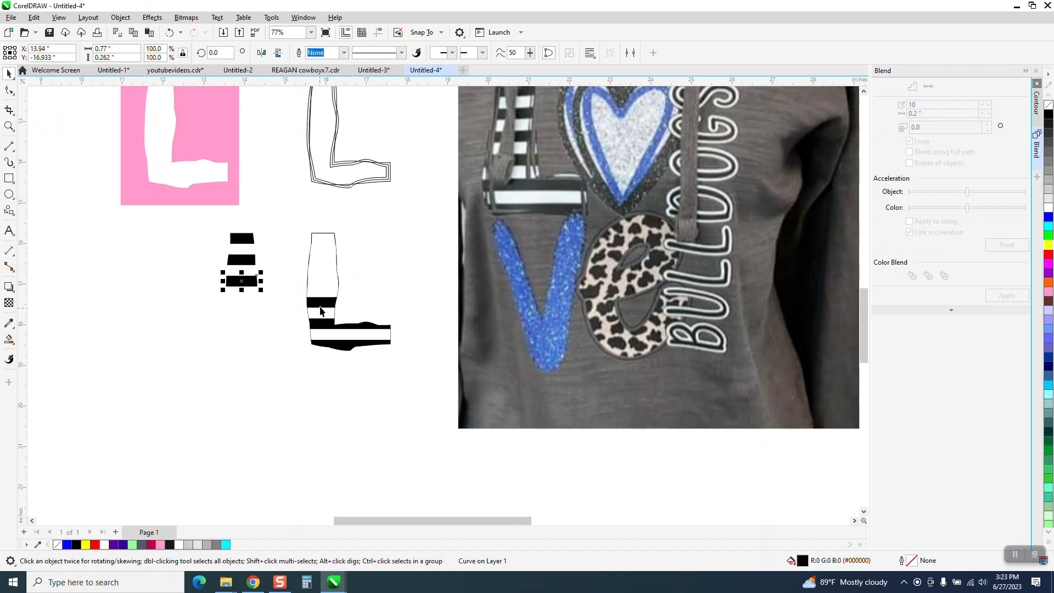
pyautogui.click(320, 304)
pyautogui.press('Left')
pyautogui.click(326, 325)
pyautogui.press('Left')
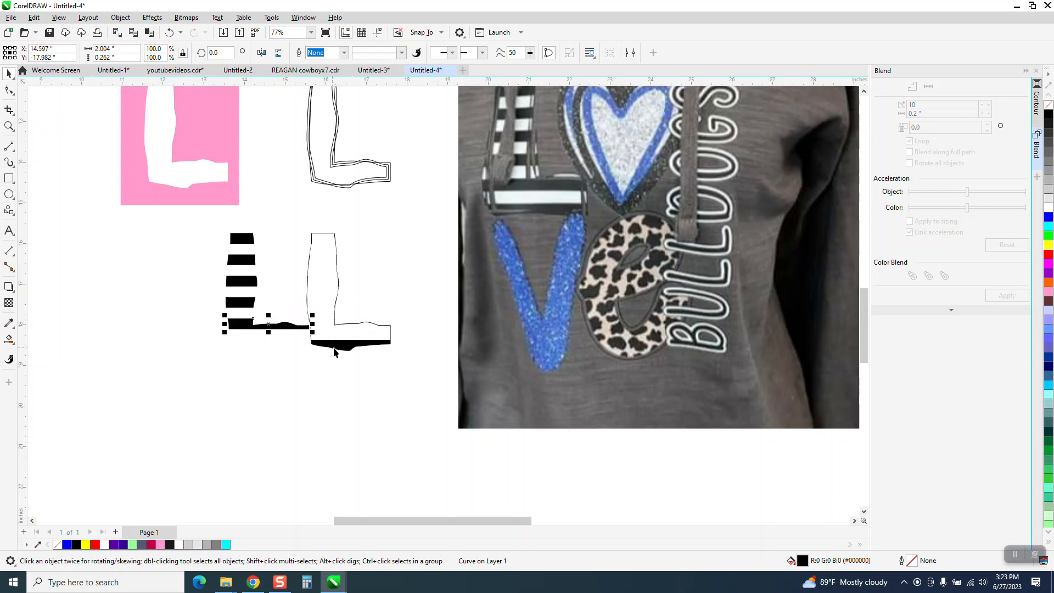
pyautogui.click(334, 346)
pyautogui.press('Left')
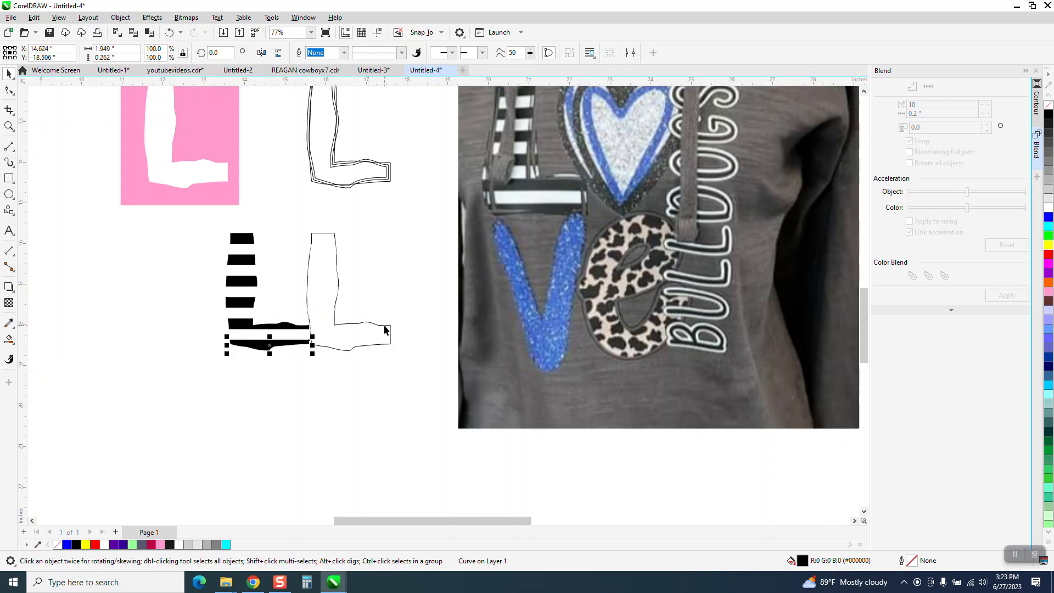
# Shift the empty L outline 2 inches right and the four white stem bands 2 inches left between the black bands
pyautogui.click(328, 235)
pyautogui.press('Right')
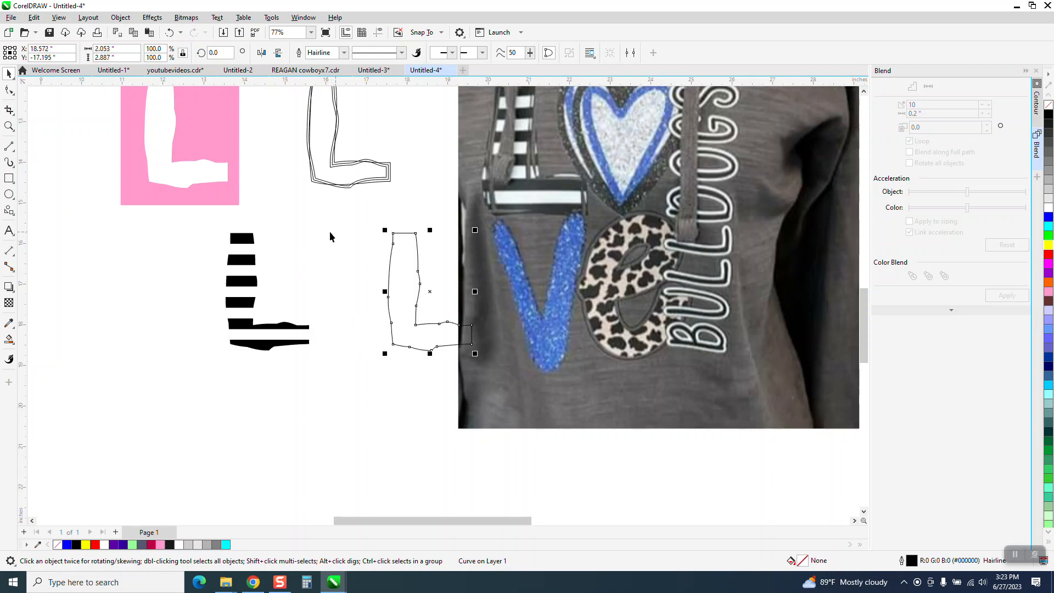
pyautogui.moveTo(303, 212); pyautogui.dragTo(384, 377)
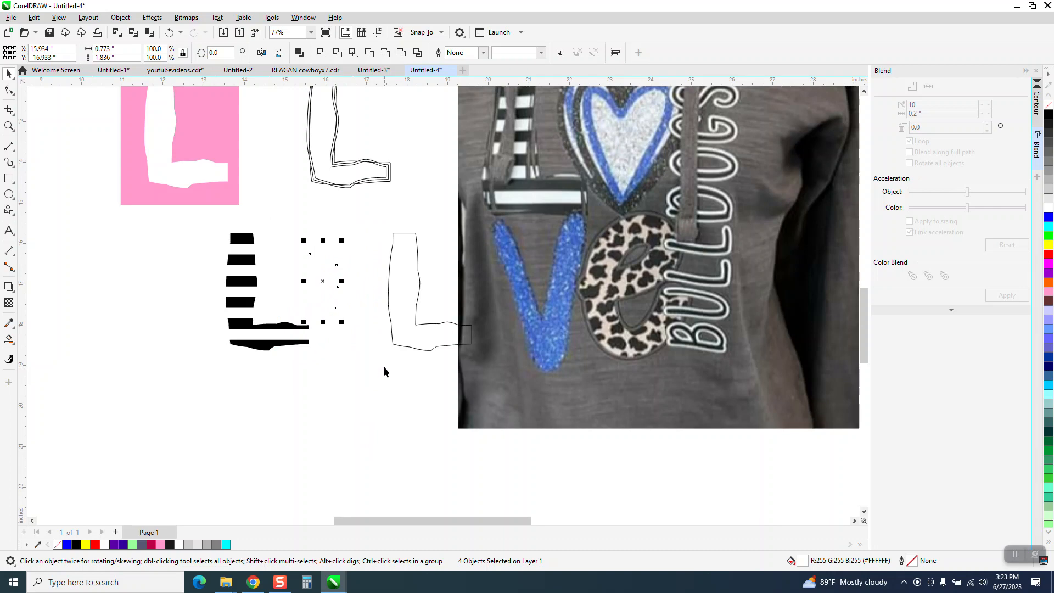
pyautogui.press('Left')
pyautogui.click(409, 340)
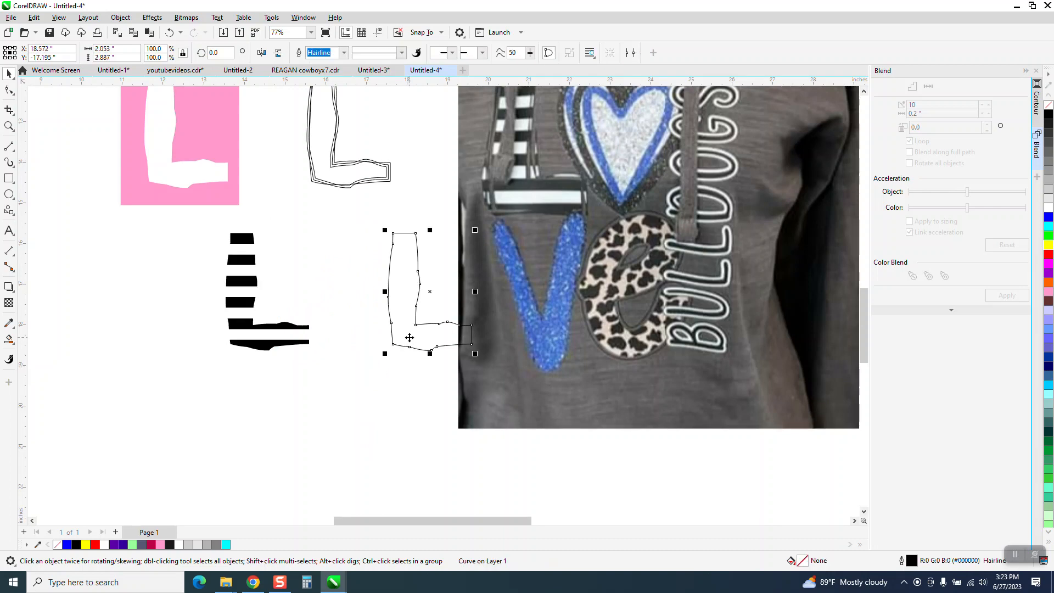
# Place a yellow, red-outlined rectangle about 3.4 by 3.84 inches behind the striped L
pyautogui.click(9, 179)
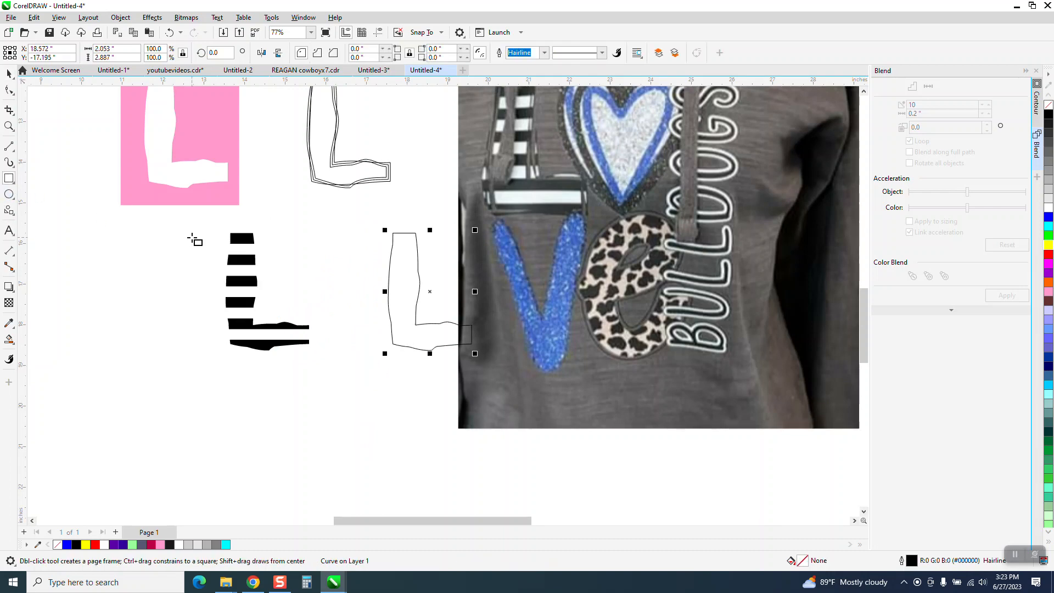
pyautogui.moveTo(194, 219); pyautogui.dragTo(333, 375)
pyautogui.rightClick(1050, 252)
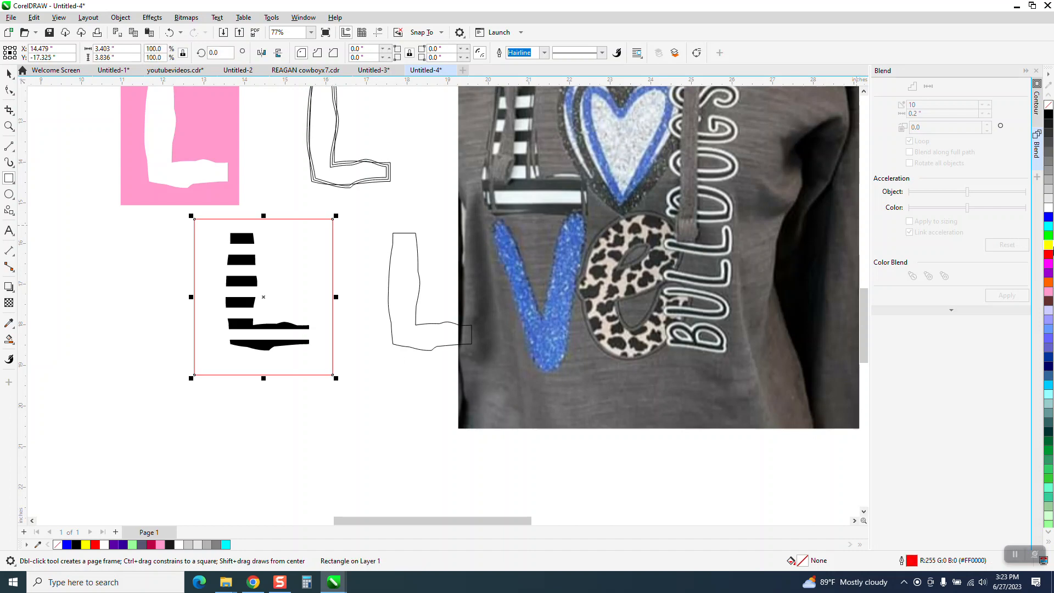
pyautogui.click(1048, 246)
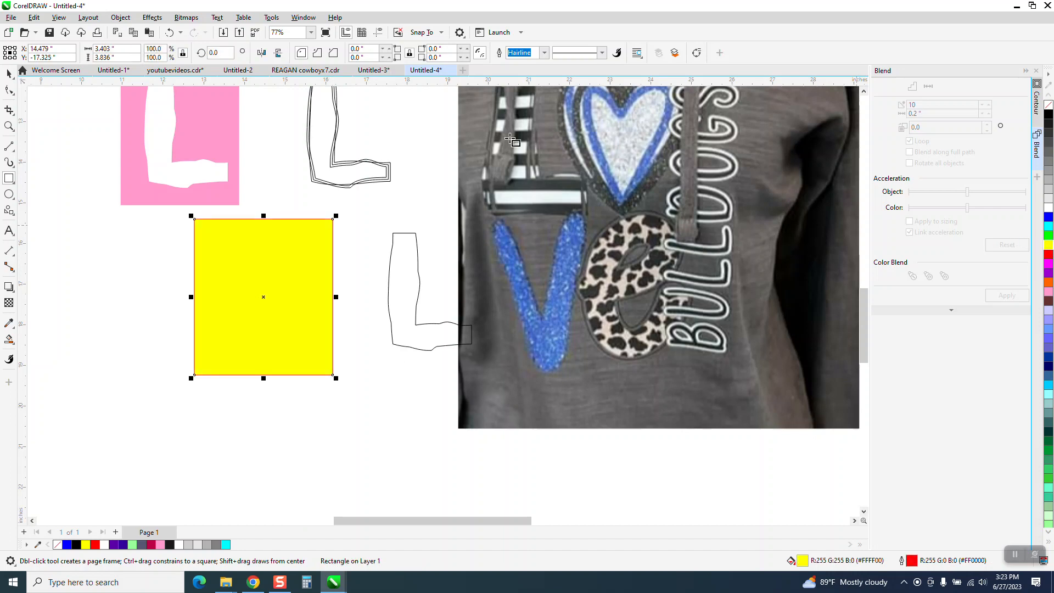
pyautogui.click(120, 17)
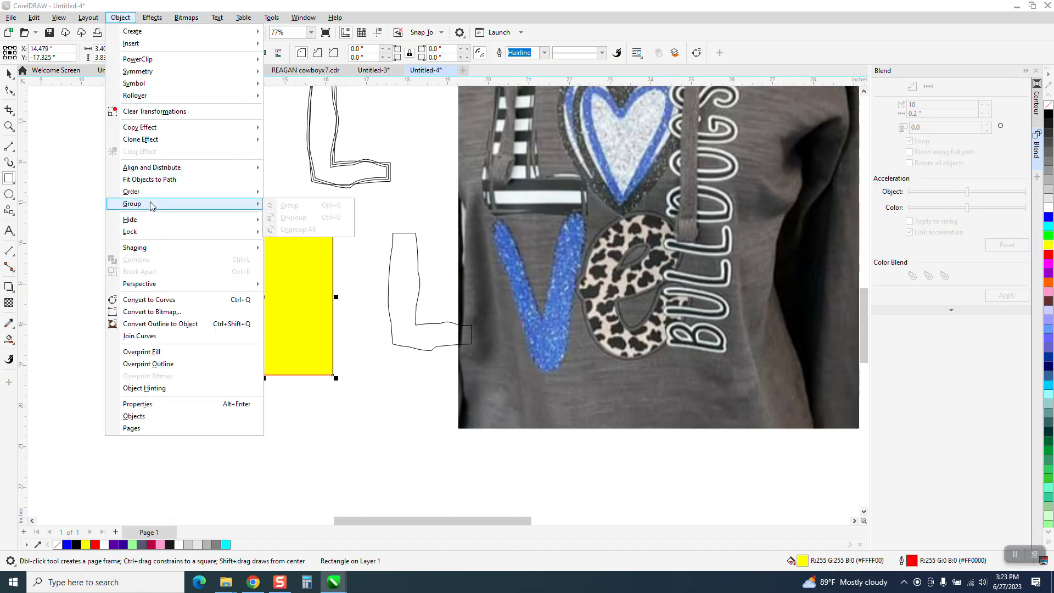
pyautogui.click(283, 205)
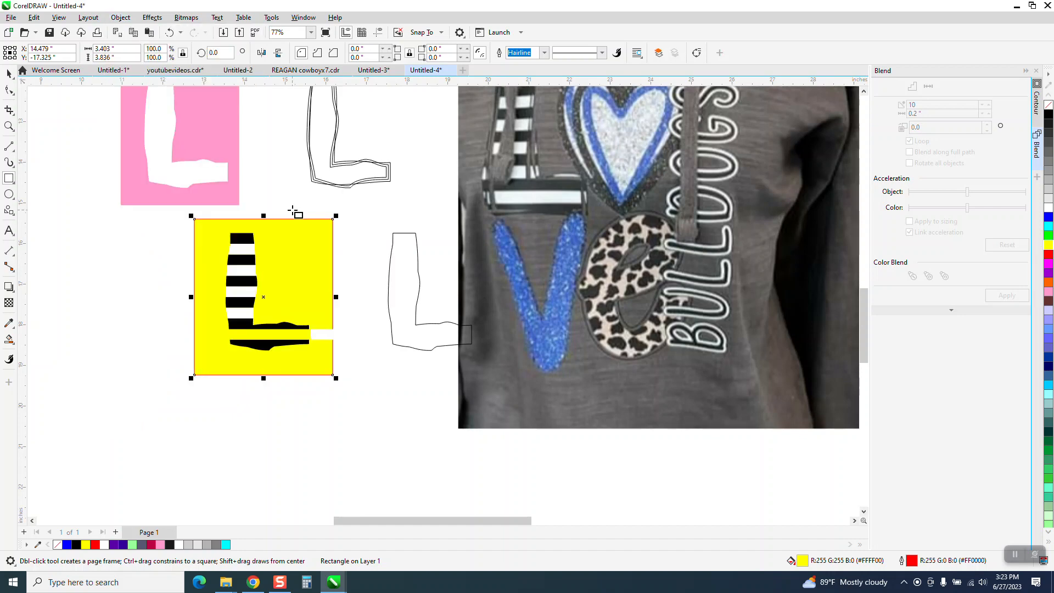
# Move the white foot band 2 inches left into the gap between the striped L's two lowest black bands
pyautogui.click(347, 302)
pyautogui.click(9, 73)
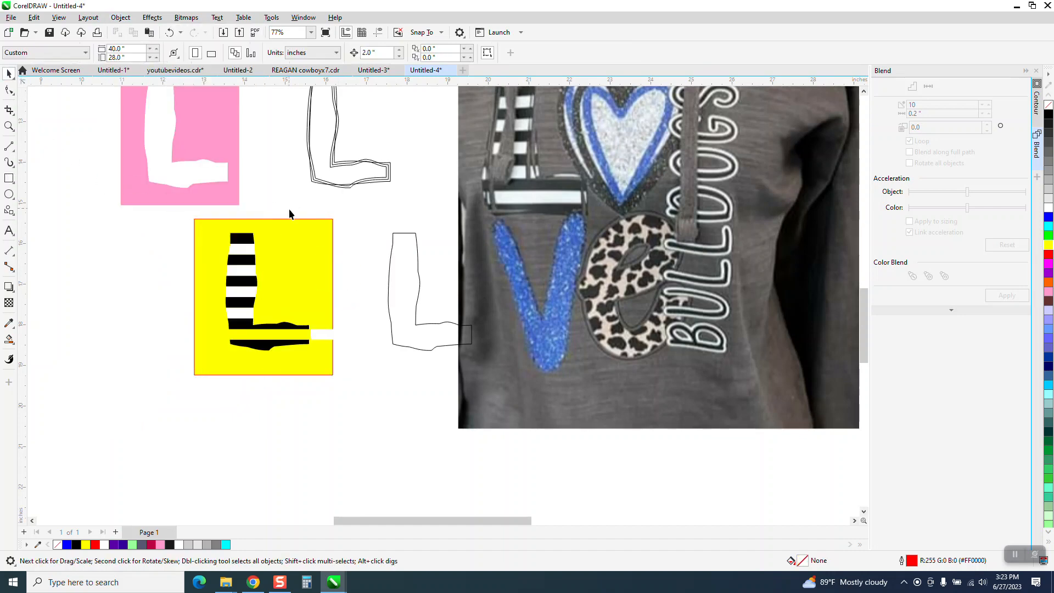
pyautogui.moveTo(331, 333); pyautogui.dragTo(325, 327)
pyautogui.scroll(-1, 351, 313)
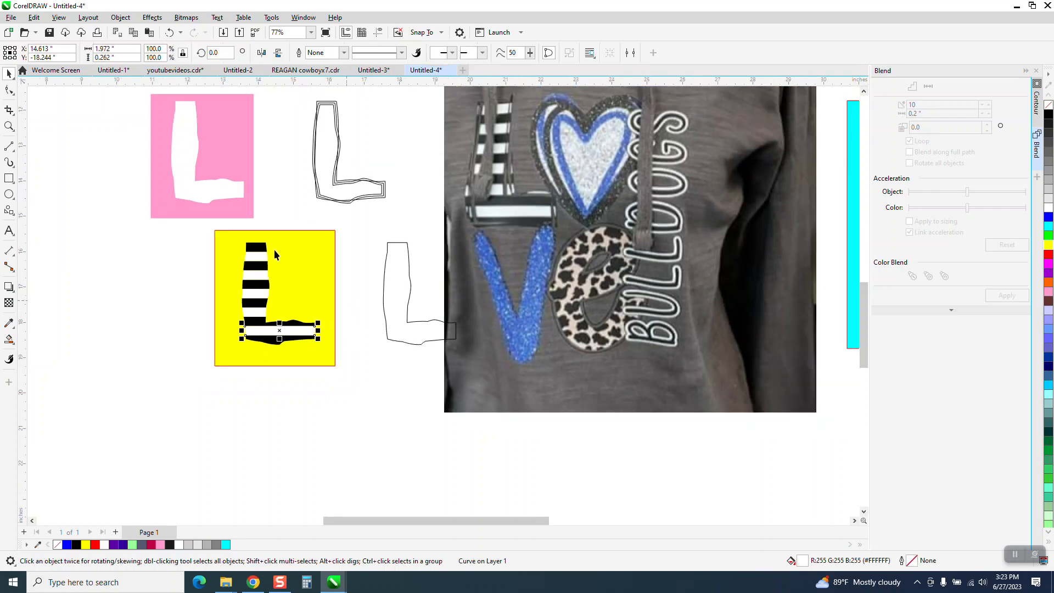
# Move the yellow rectangle away to the lower left of the striped L and group all the black and white bands
pyautogui.click(225, 232)
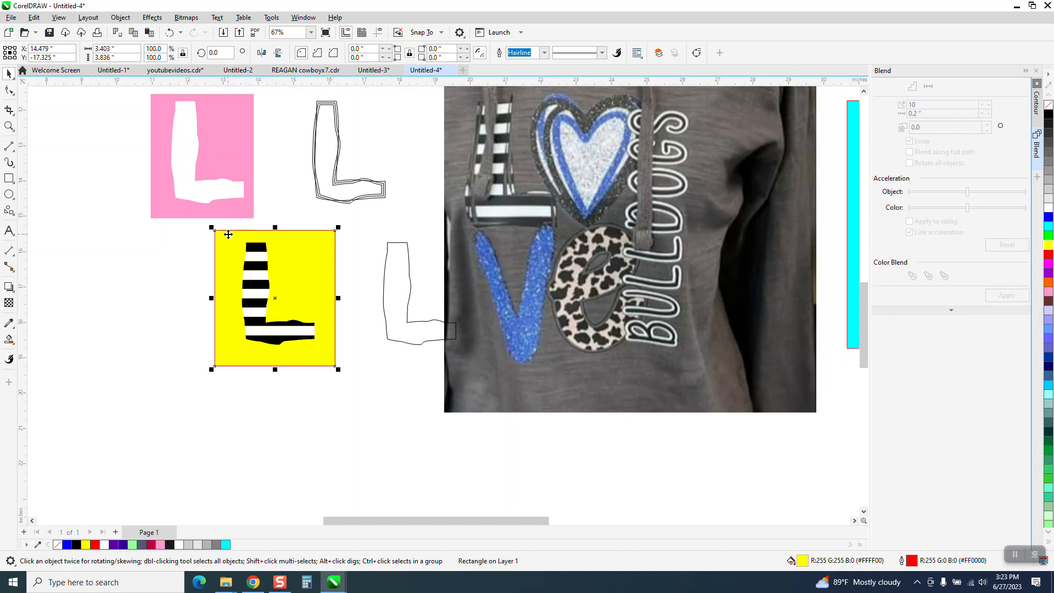
pyautogui.moveTo(225, 232); pyautogui.dragTo(95, 272)
pyautogui.moveTo(294, 323); pyautogui.dragTo(359, 401)
pyautogui.hotkey('ctrl', 'g')
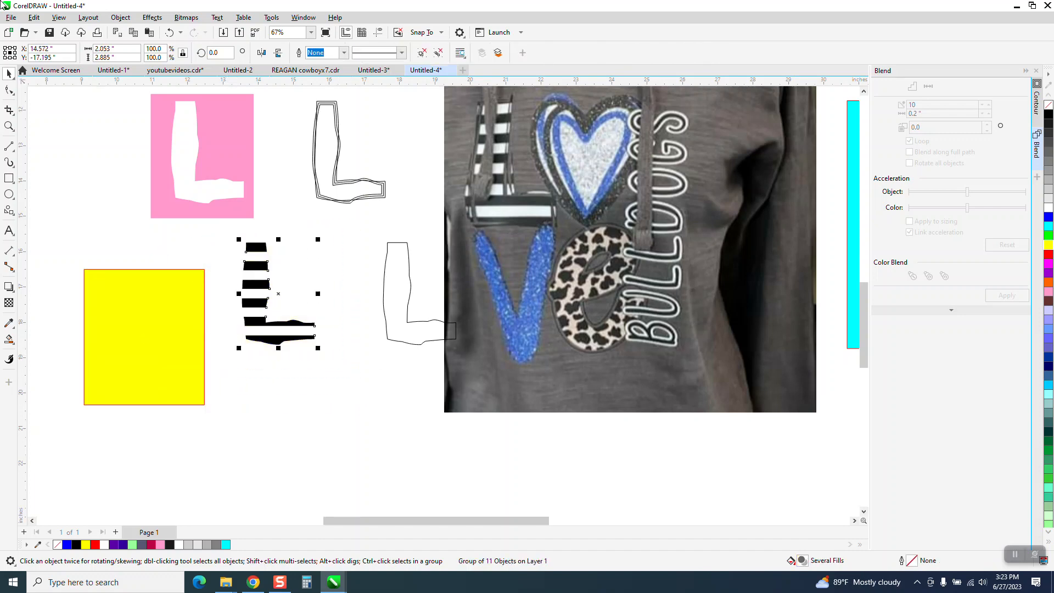
# Set the outline width of the outermost L in the three-line L sketch to 2.0 pt
pyautogui.click(9, 126)
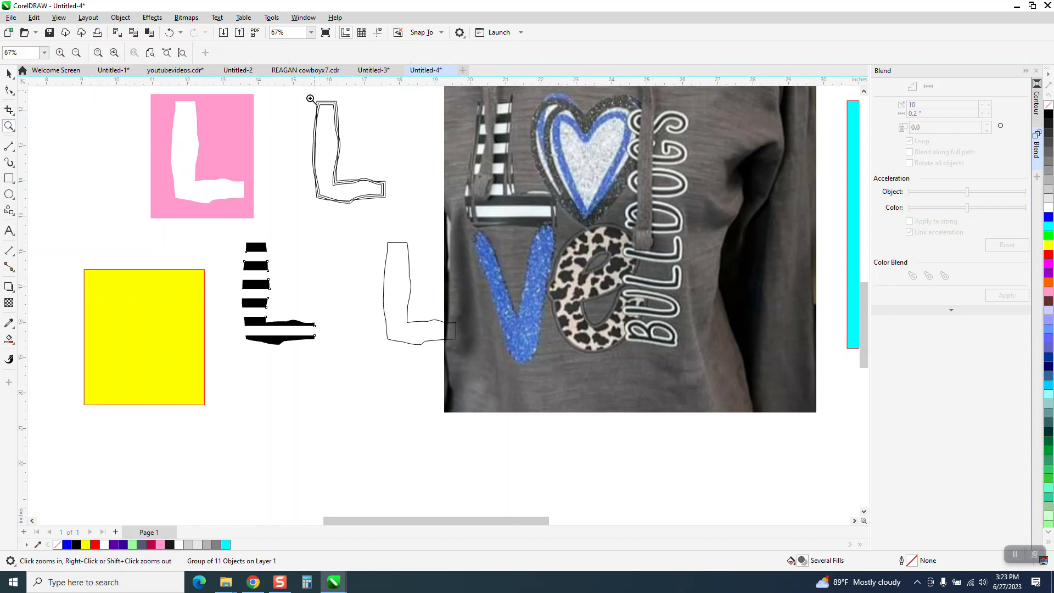
pyautogui.moveTo(311, 99); pyautogui.dragTo(464, 230)
pyautogui.click(9, 73)
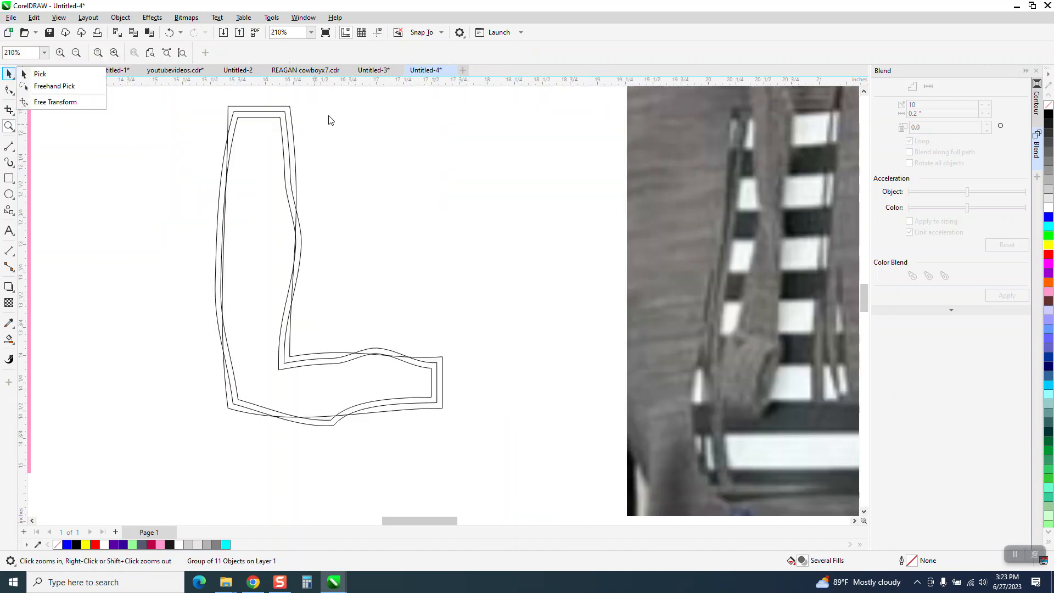
pyautogui.click(31, 77)
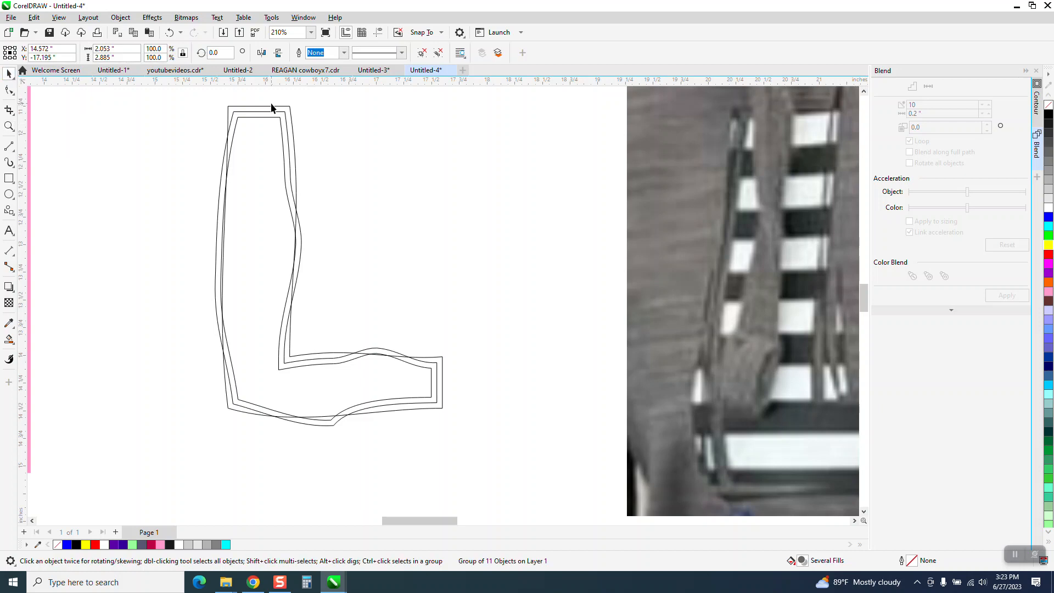
pyautogui.click(275, 110)
pyautogui.click(344, 52)
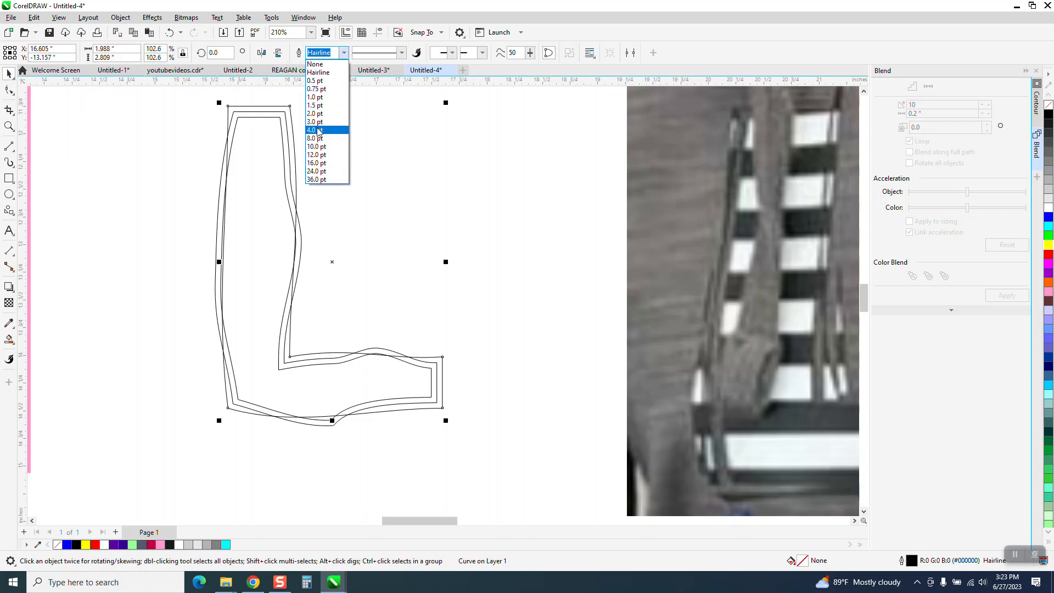
pyautogui.click(317, 129)
pyautogui.click(343, 54)
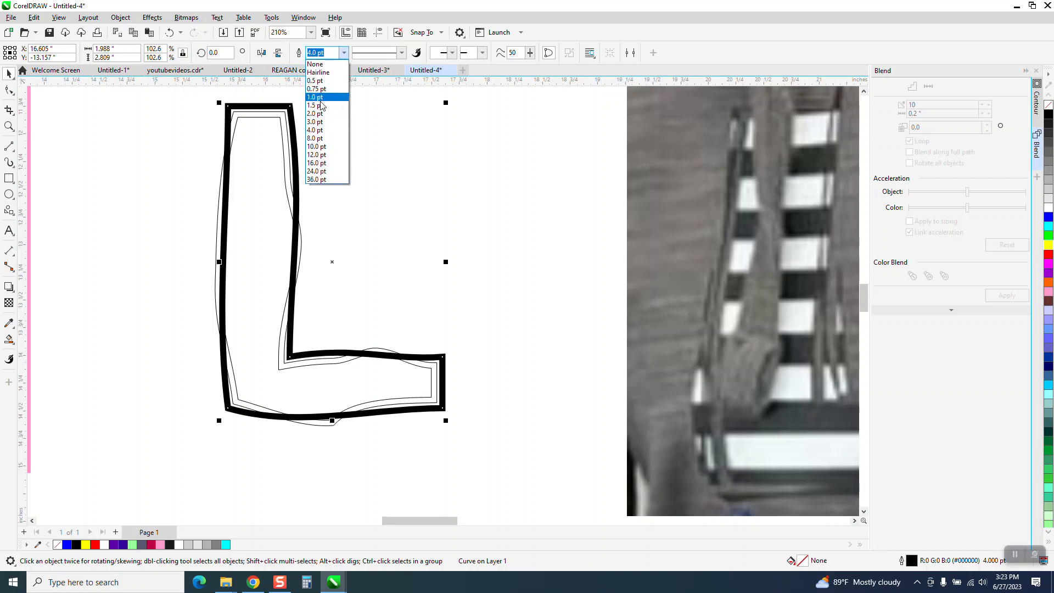
pyautogui.click(316, 123)
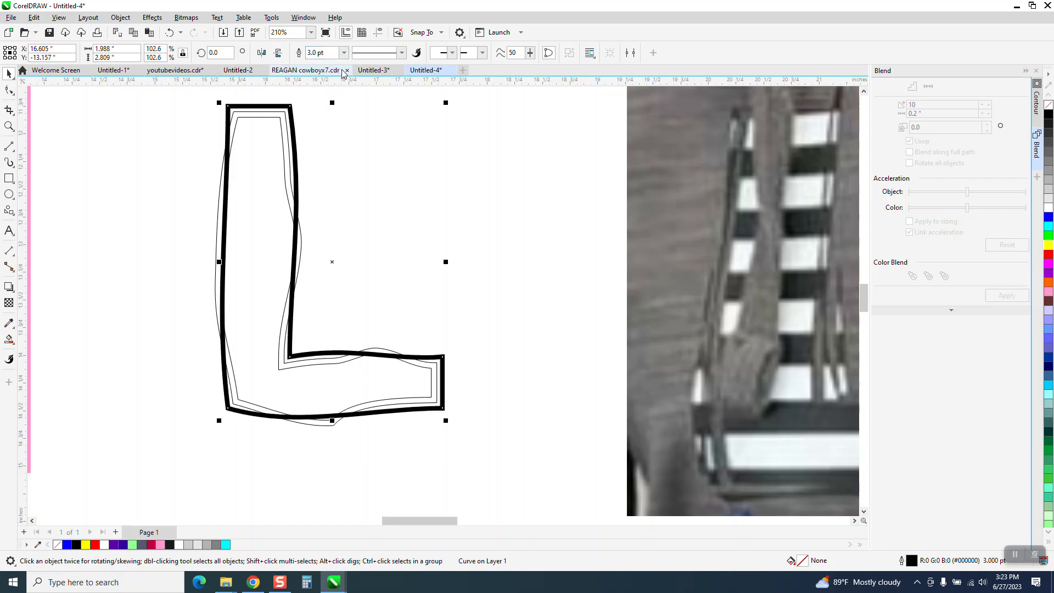
pyautogui.click(344, 52)
pyautogui.click(317, 114)
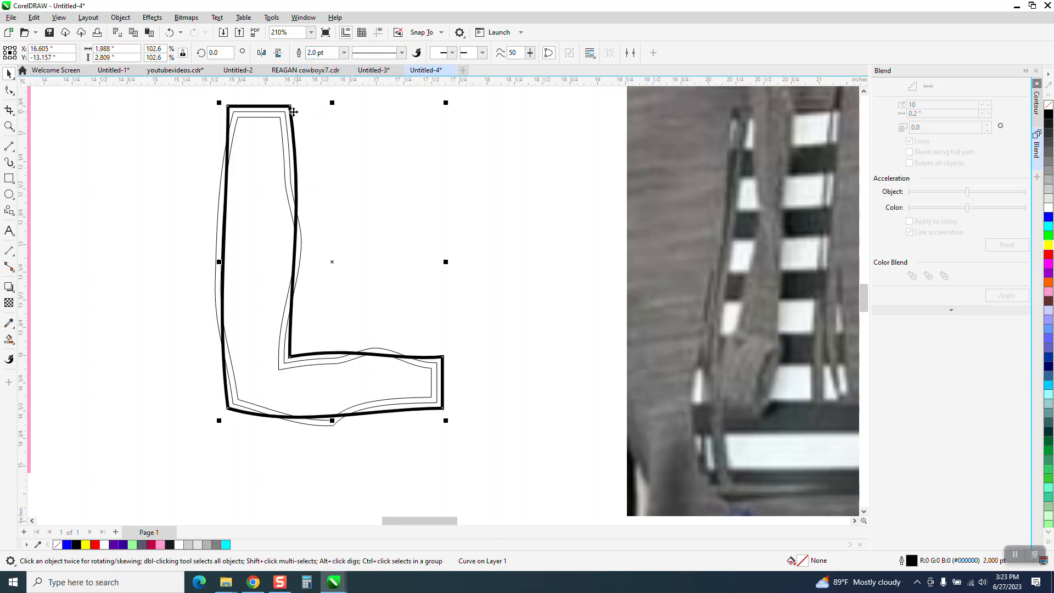
# Give the middle L of the sketch a light gray (#B3B3B3) outline with a width of 2.0 pt
pyautogui.click(281, 116)
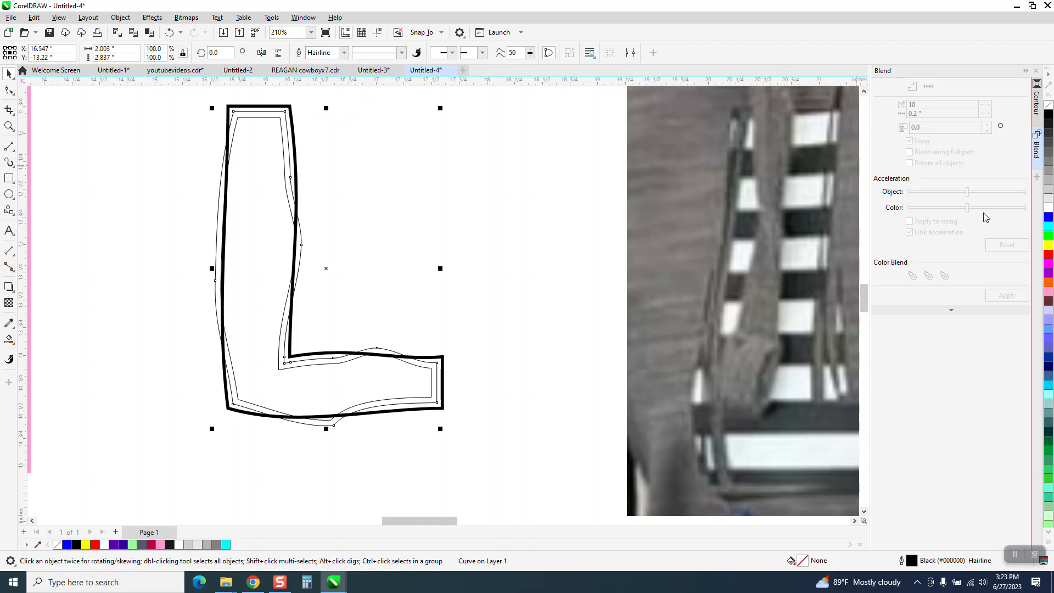
pyautogui.rightClick(1048, 178)
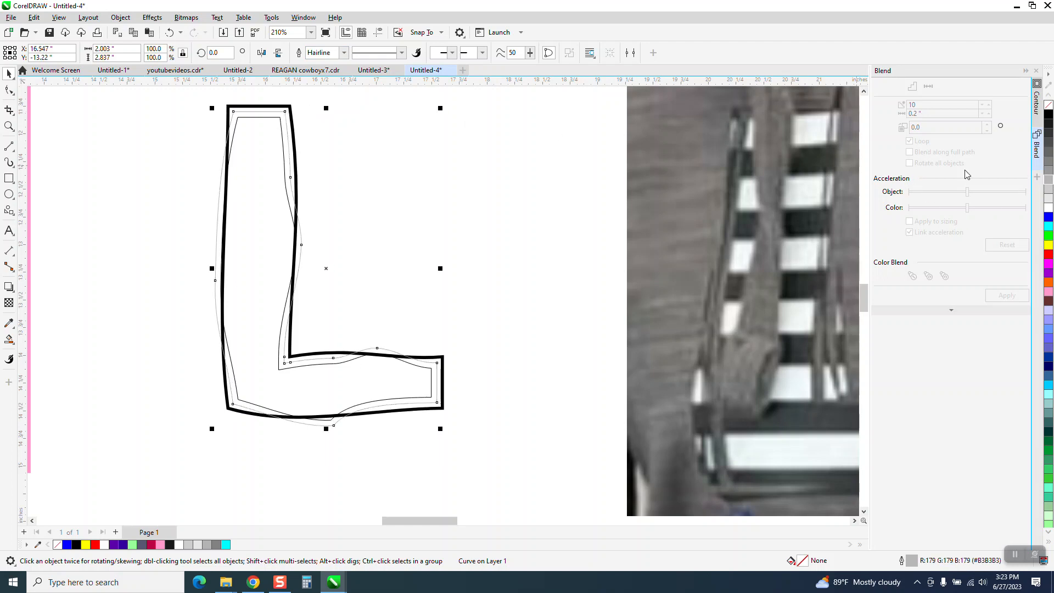
pyautogui.click(345, 52)
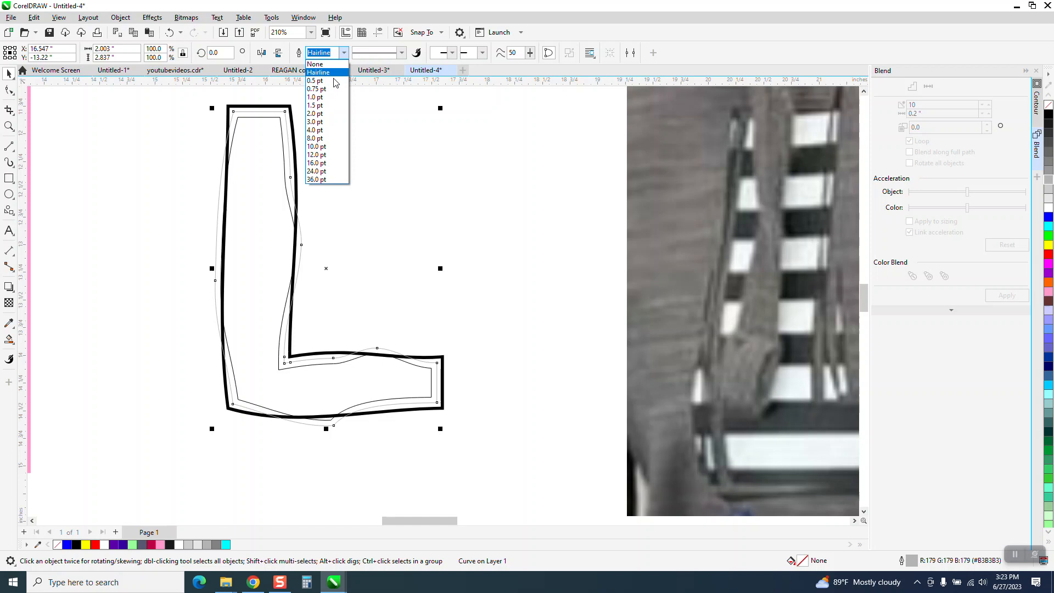
pyautogui.click(318, 113)
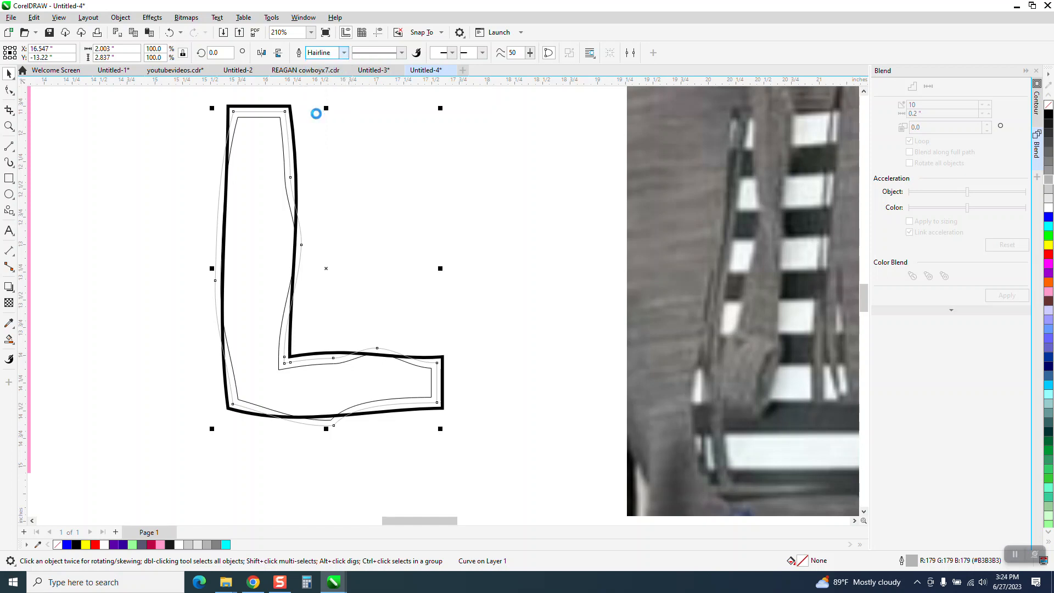
# Give the innermost L of the three-line sketch a dark gray (#666666) outline with a width of 2.0 pt
pyautogui.click(280, 126)
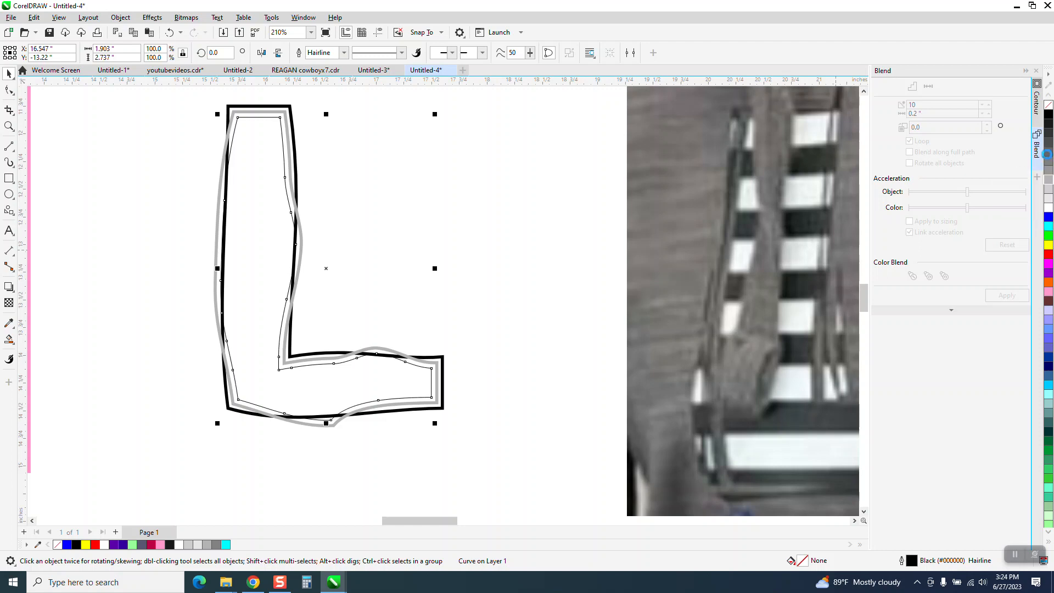
pyautogui.rightClick(1047, 160)
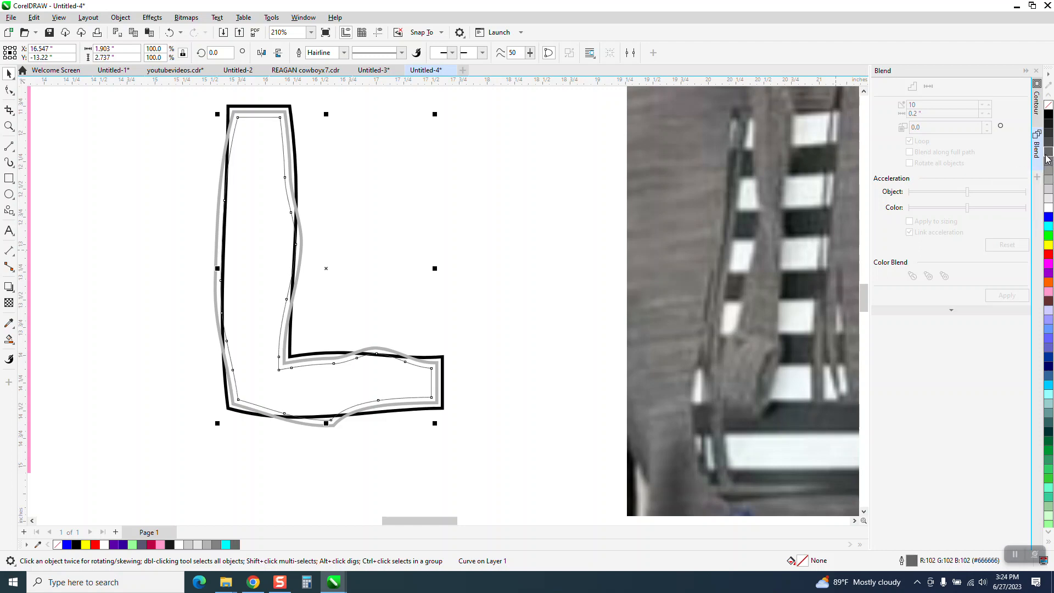
pyautogui.click(344, 53)
pyautogui.click(317, 109)
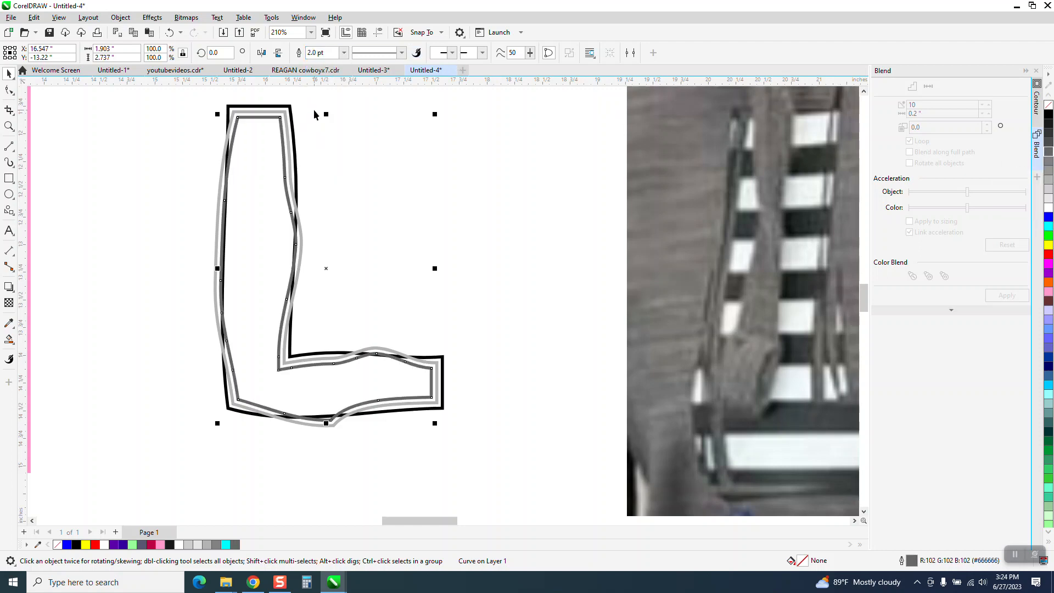
# Move the yellow rectangle over the three-line L sketch
pyautogui.scroll(-1, 308, 106)
pyautogui.scroll(-1, 309, 106)
pyautogui.scroll(-1, 316, 140)
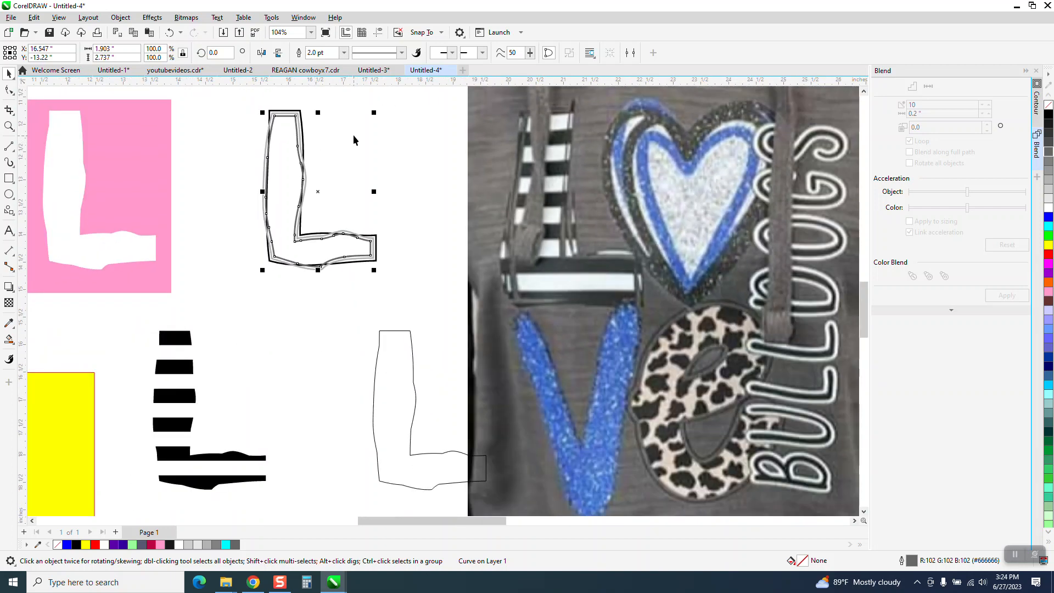
pyautogui.moveTo(71, 468); pyautogui.dragTo(394, 204)
# Move the grouped striped L 2 inches right and 4 inches up, onto the three-line L sketch
pyautogui.moveTo(133, 323); pyautogui.dragTo(172, 431)
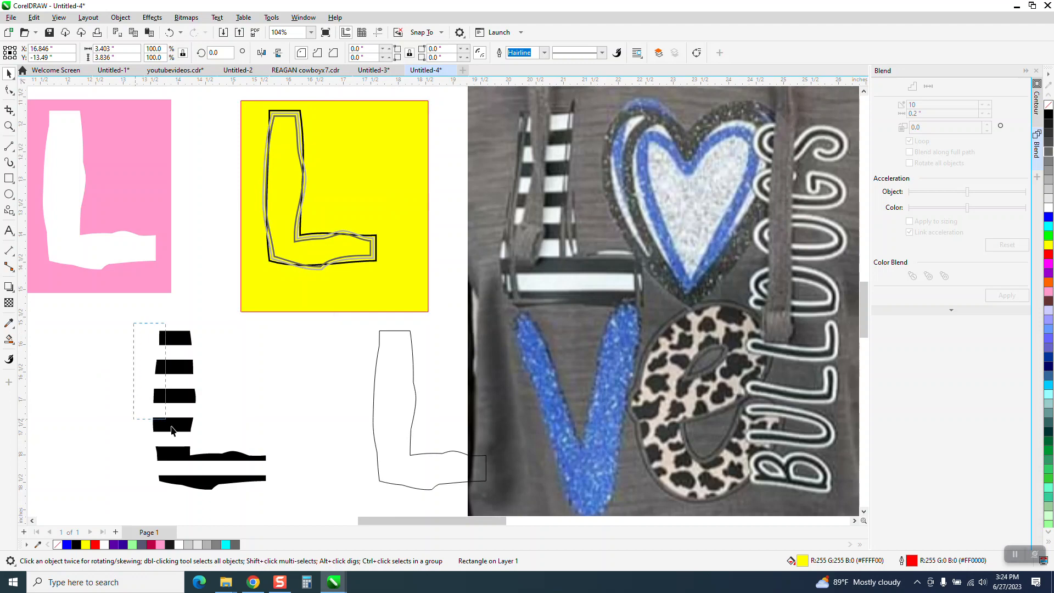
pyautogui.moveTo(302, 497); pyautogui.dragTo(300, 498)
pyautogui.press('Right')
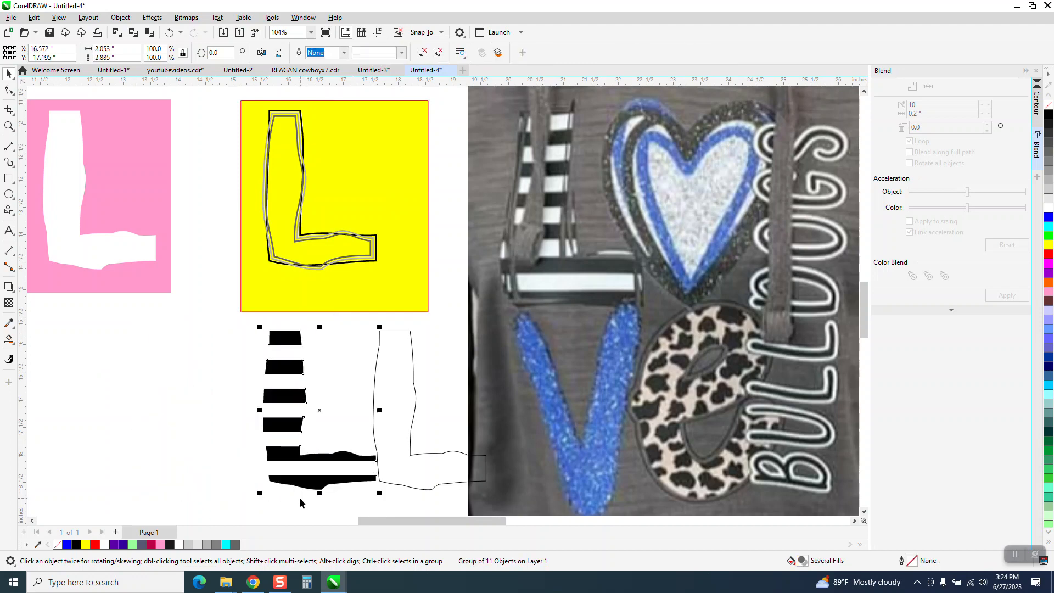
pyautogui.press('Up')
pyautogui.press('Up')
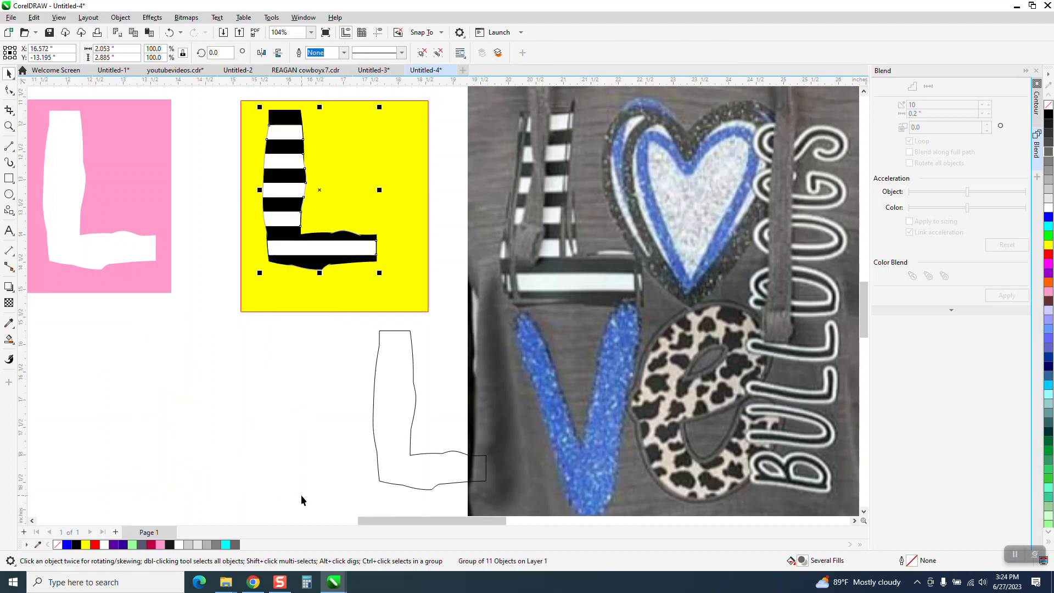
# Send the striped L group to the back of the page and put the yellow rectangle behind it
pyautogui.click(121, 18)
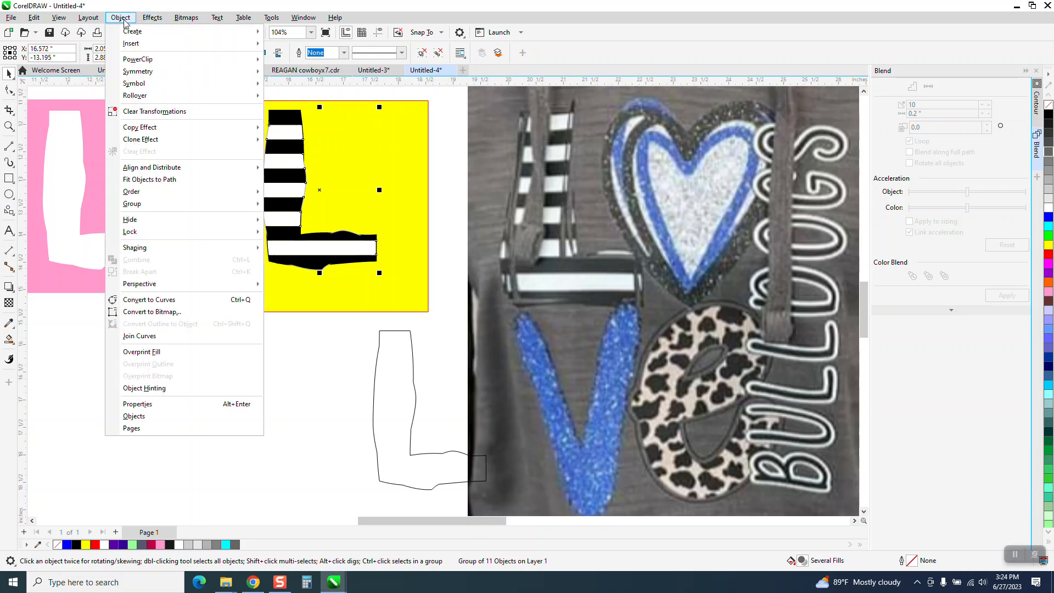
pyautogui.moveTo(145, 192)
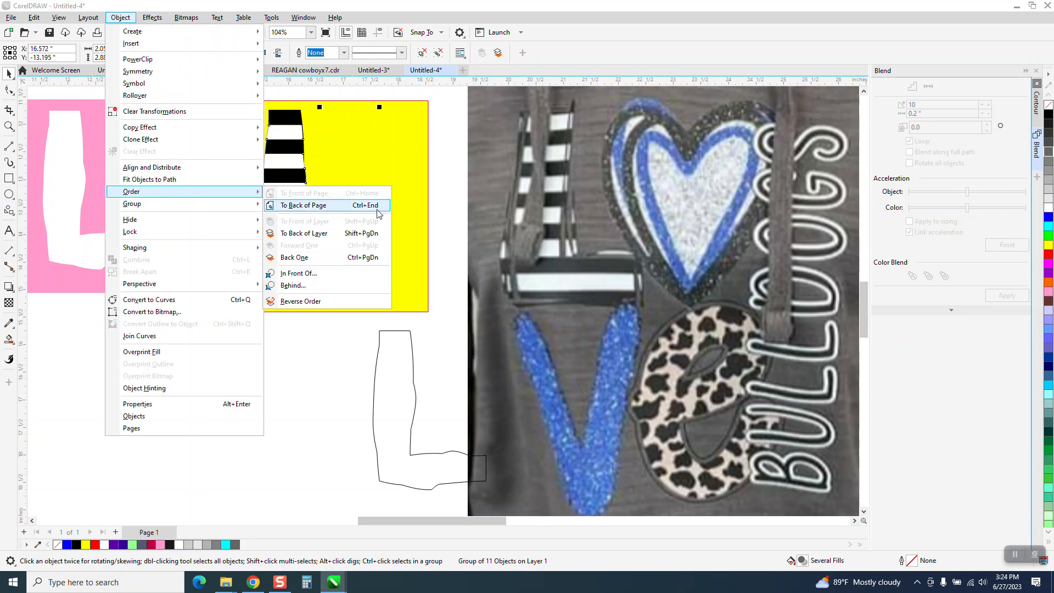
pyautogui.click(326, 207)
pyautogui.click(367, 153)
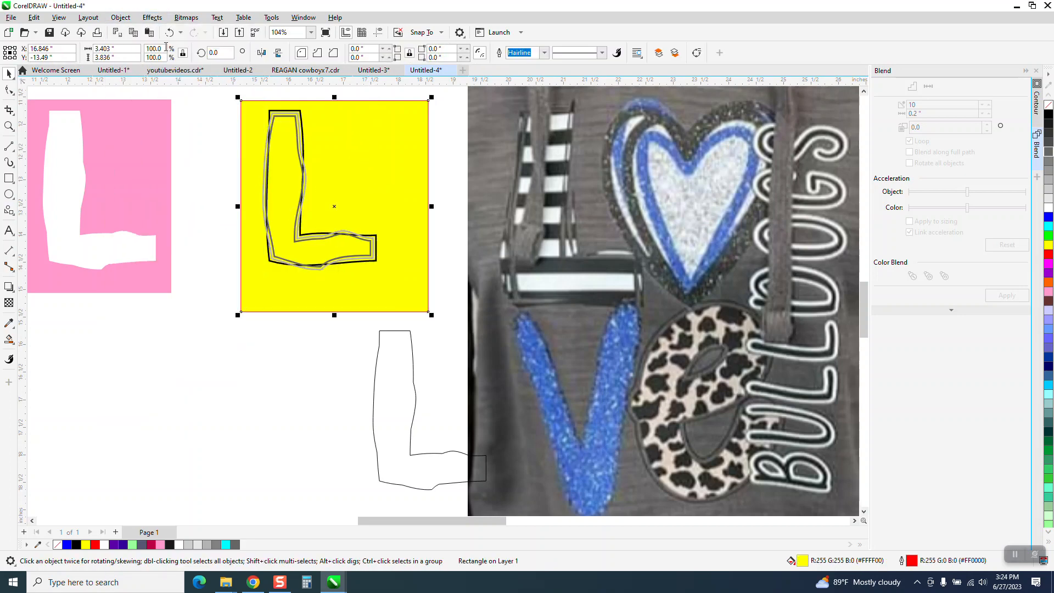
pyautogui.click(120, 17)
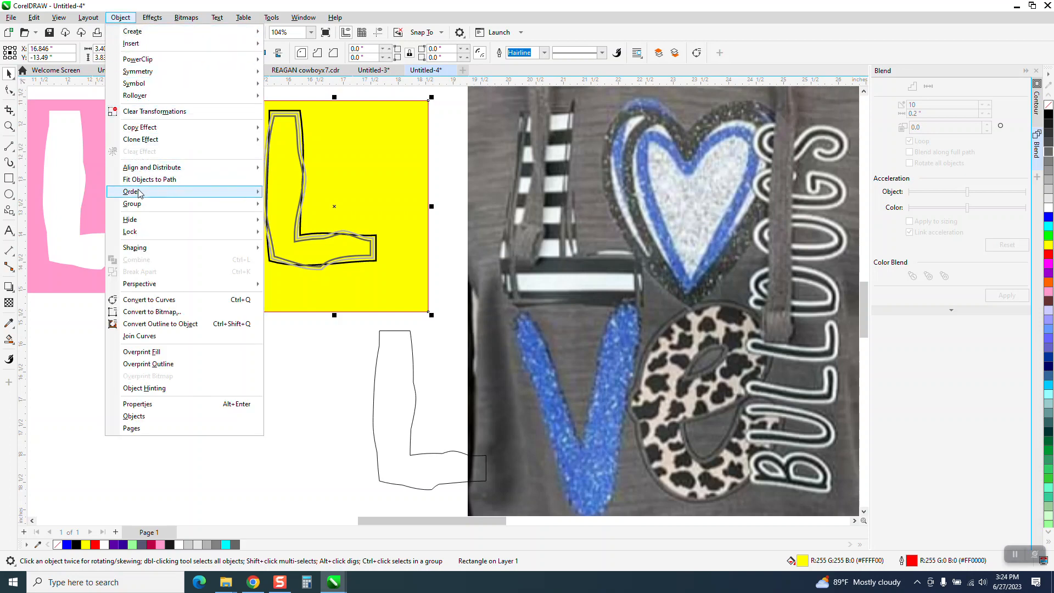
pyautogui.moveTo(140, 193)
pyautogui.click(296, 204)
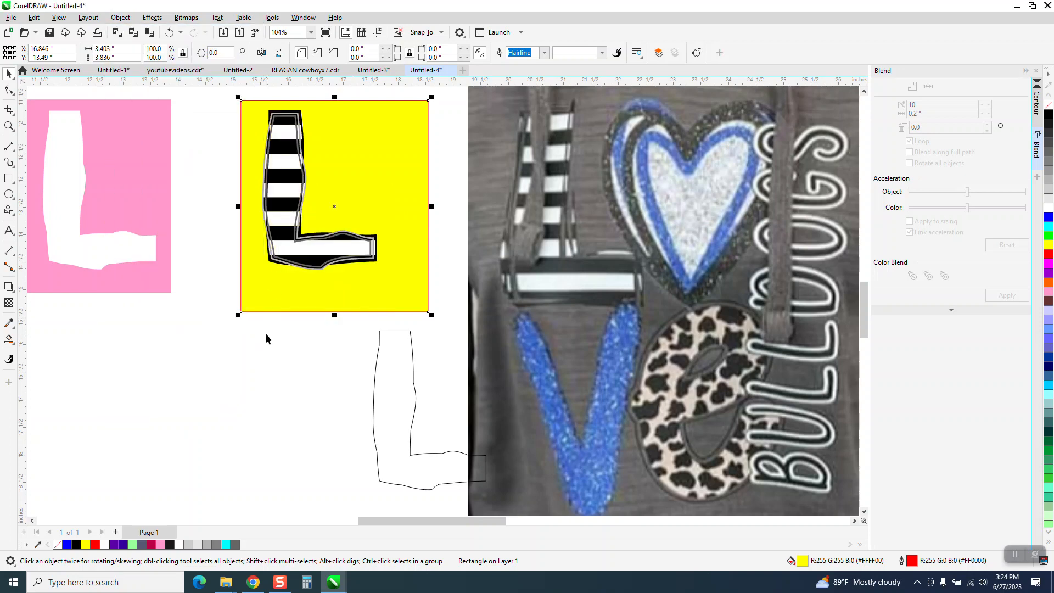
# Move the yellow rectangle and outlined striped L beside the large blue v and leopard e, undoing the horizontal stretch
pyautogui.scroll(-1, 275, 289)
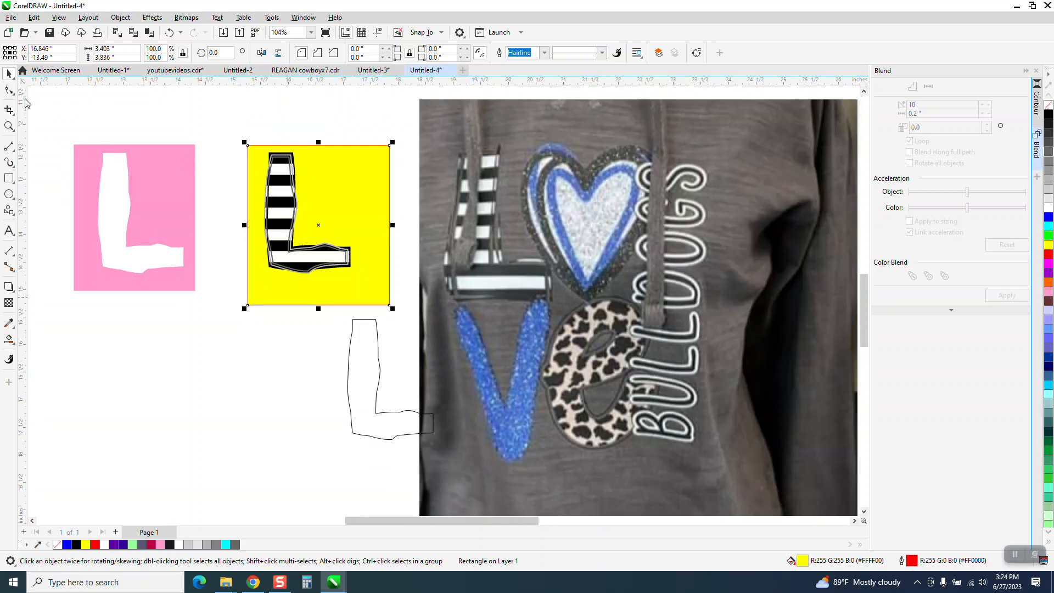
pyautogui.scroll(-1, 227, 119)
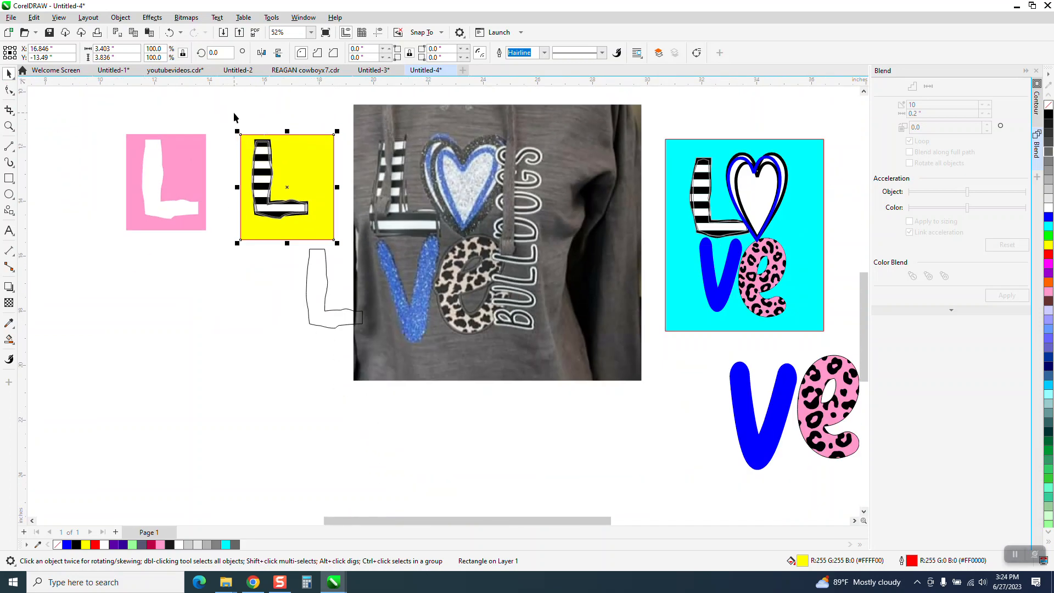
pyautogui.moveTo(227, 115); pyautogui.dragTo(351, 252)
pyautogui.moveTo(287, 187); pyautogui.dragTo(873, 419)
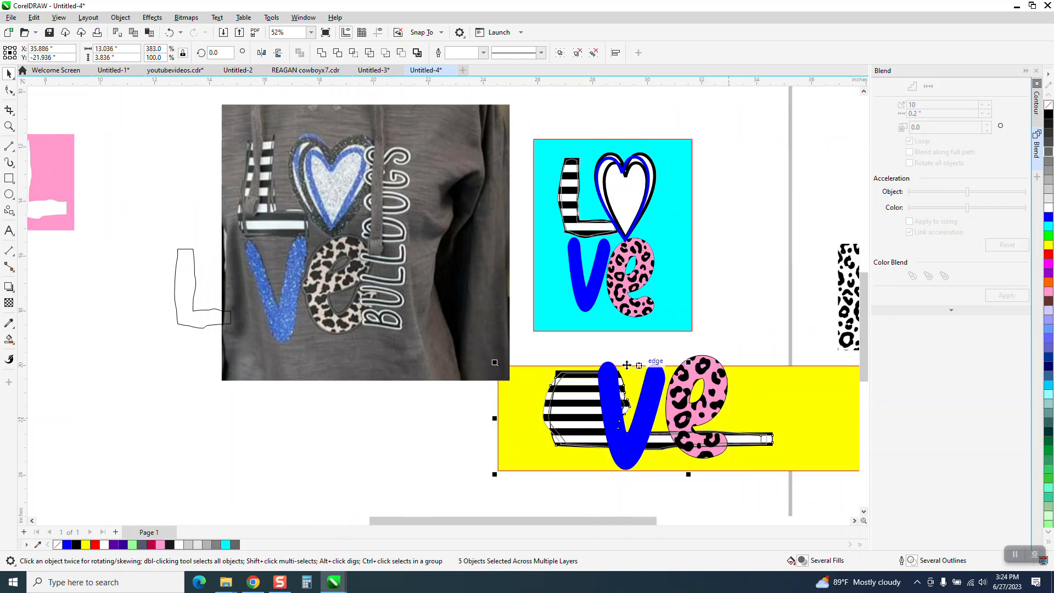
pyautogui.click(170, 32)
pyautogui.hscroll(1, 572, 430)
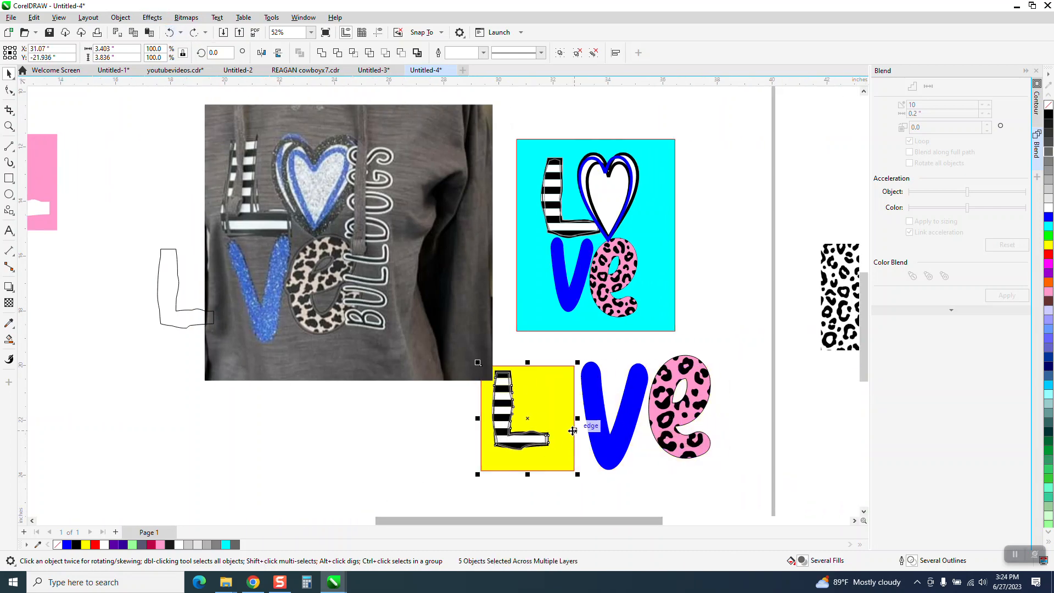
# Stretch the yellow rectangle behind the large v and e to about 9.385 inches wide and 4.305 inches high
pyautogui.click(569, 421)
pyautogui.moveTo(577, 419); pyautogui.dragTo(739, 418)
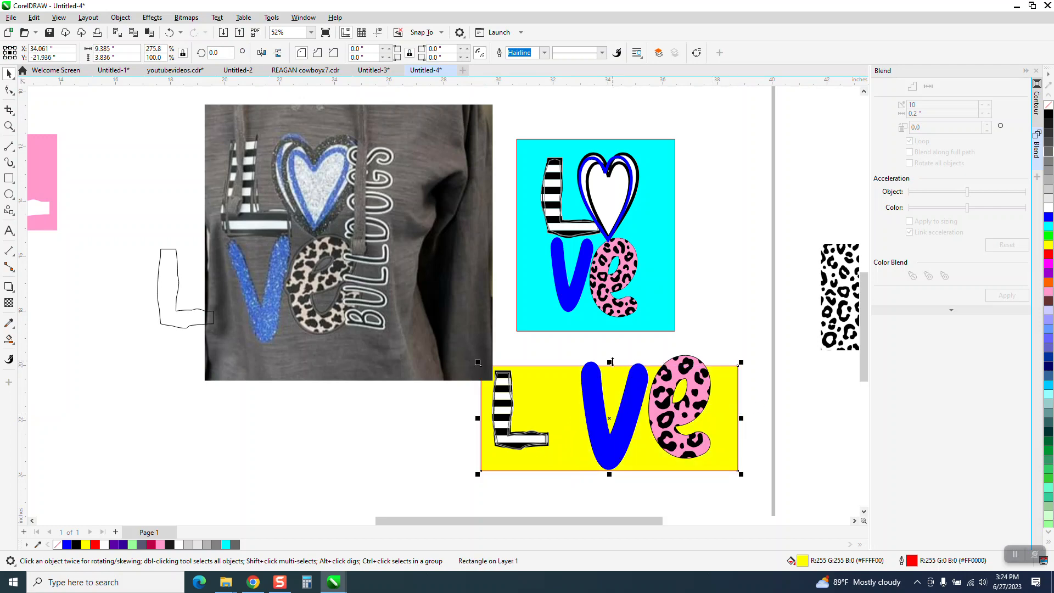
pyautogui.moveTo(611, 362); pyautogui.dragTo(611, 353)
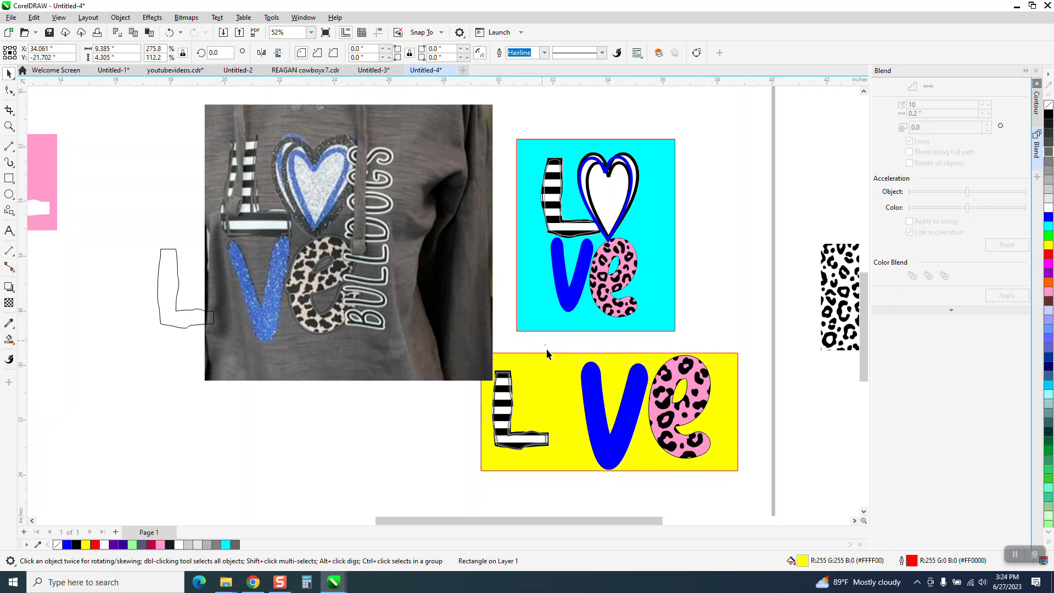
pyautogui.click(567, 351)
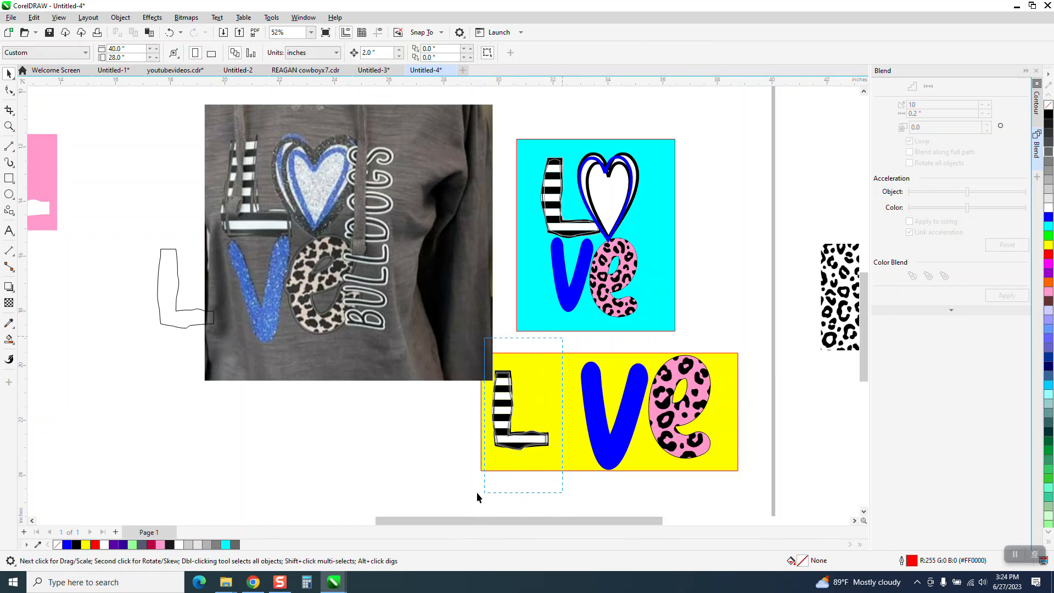
# Enlarge the outlined striped L to about 2.4 by 3.38 inches and move it next to the blue v
pyautogui.moveTo(477, 492); pyautogui.dragTo(478, 493)
pyautogui.moveTo(552, 453); pyautogui.dragTo(581, 464)
pyautogui.moveTo(523, 418); pyautogui.dragTo(550, 417)
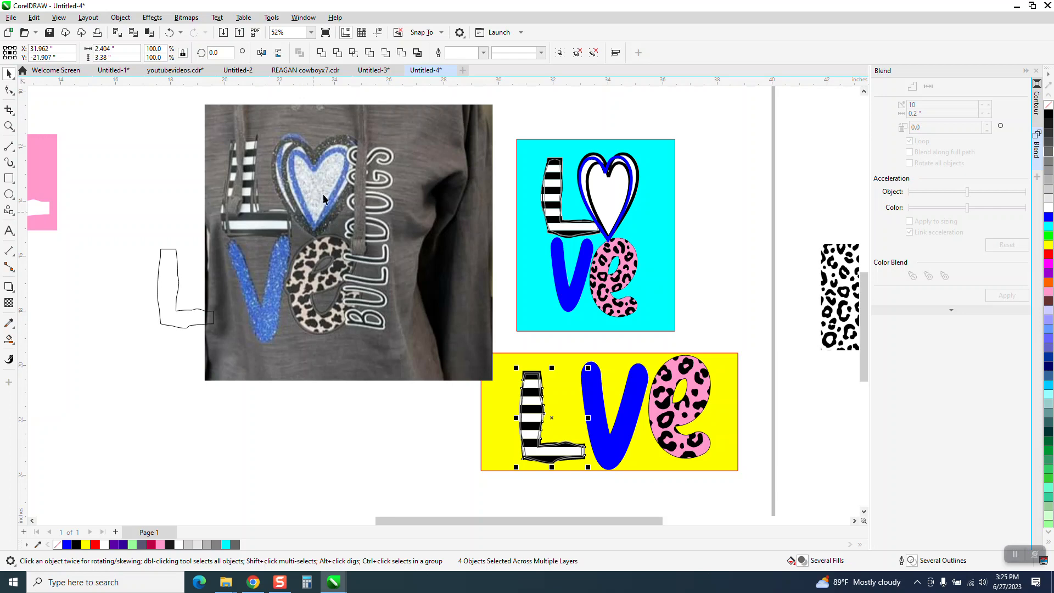
# Draw a heart from the common shapes, about 1.34 by 2.41 inches, beside the cyan rectangle
pyautogui.click(9, 210)
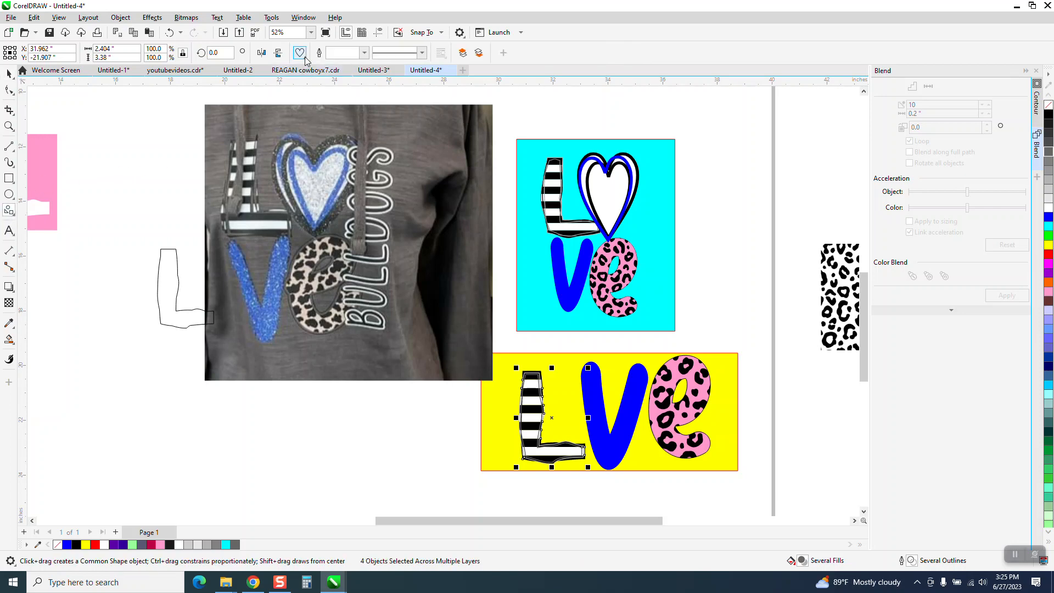
pyautogui.click(14, 217)
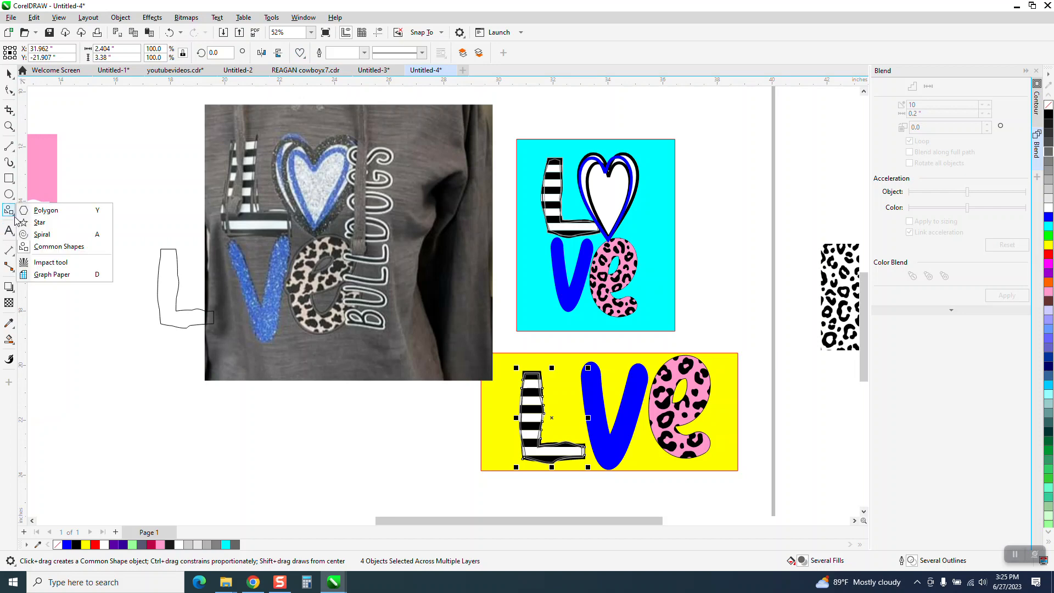
pyautogui.click(302, 55)
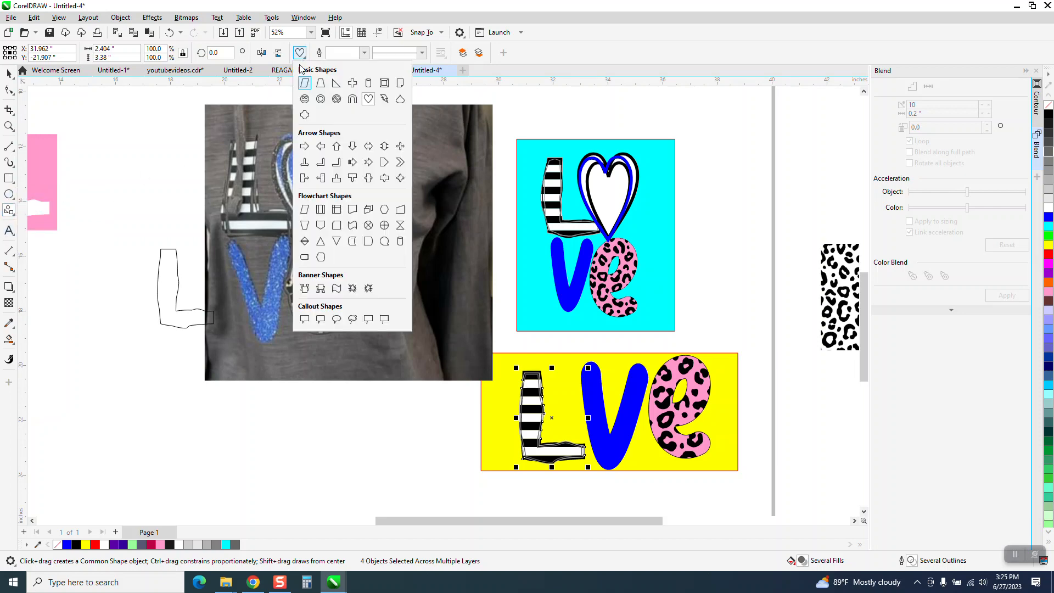
pyautogui.click(369, 101)
pyautogui.moveTo(756, 163); pyautogui.dragTo(718, 230)
# Convert the new heart shape to curves and show its nodes for editing
pyautogui.click(9, 126)
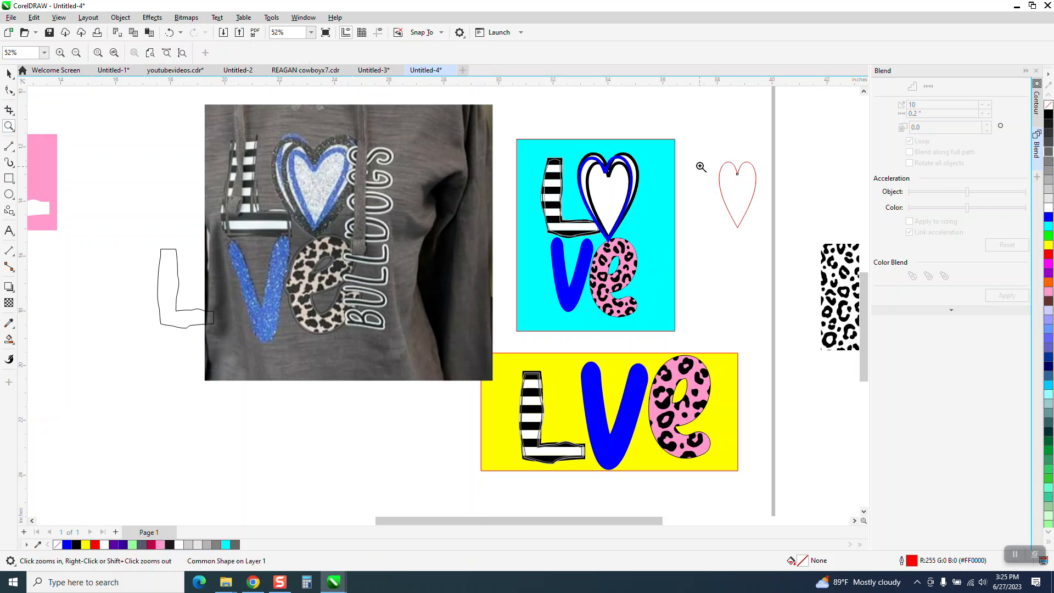
pyautogui.moveTo(706, 146); pyautogui.dragTo(809, 274)
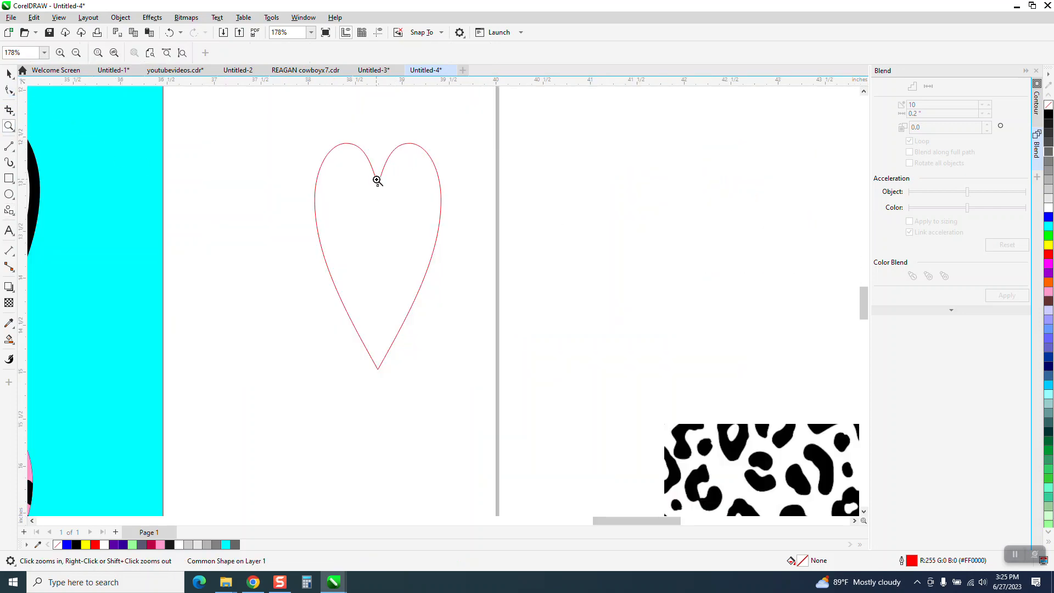
pyautogui.click(9, 90)
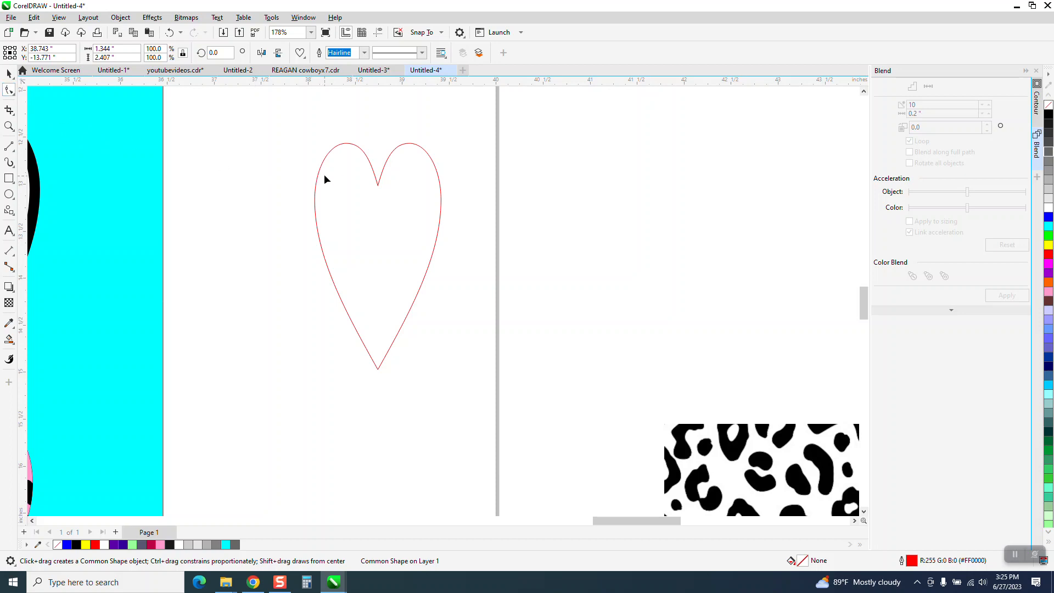
pyautogui.click(9, 74)
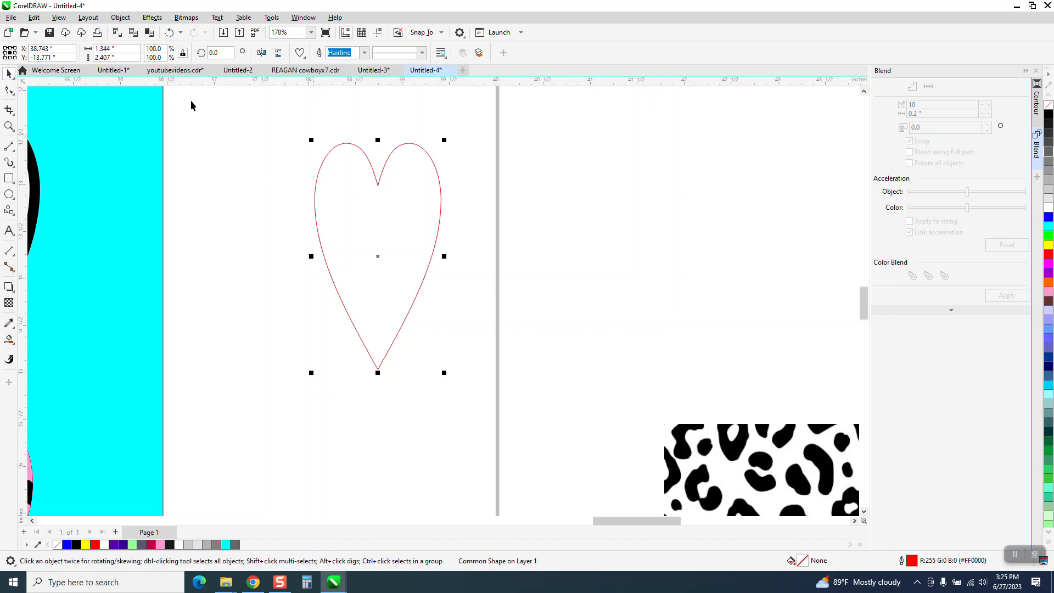
pyautogui.click(122, 23)
pyautogui.click(154, 299)
pyautogui.click(10, 89)
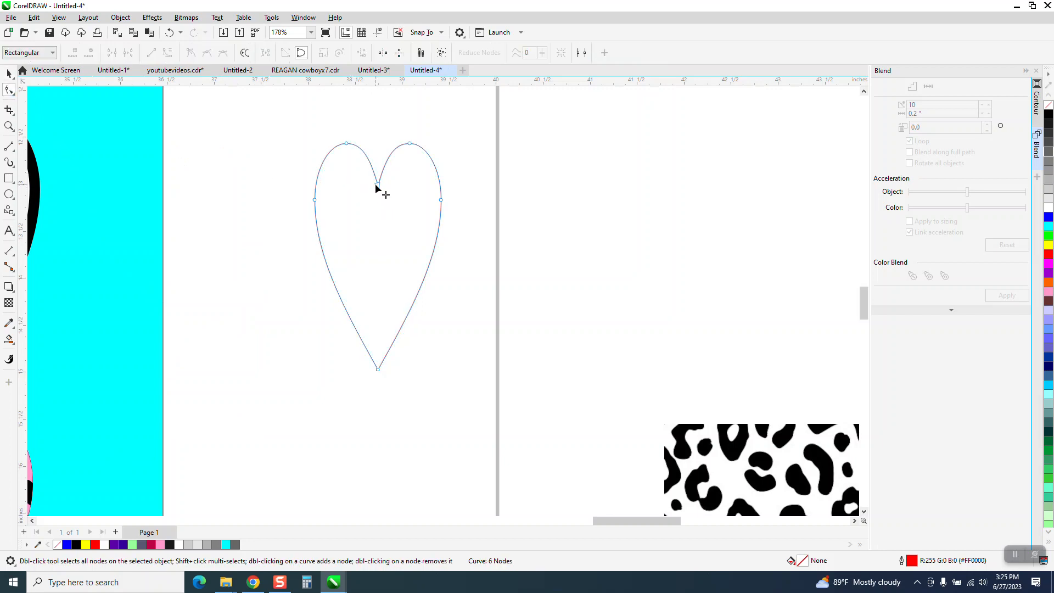
# Reshape the heart by moving its notch, left lobe's top node and left-side node slightly to the left
pyautogui.moveTo(376, 185); pyautogui.dragTo(369, 186)
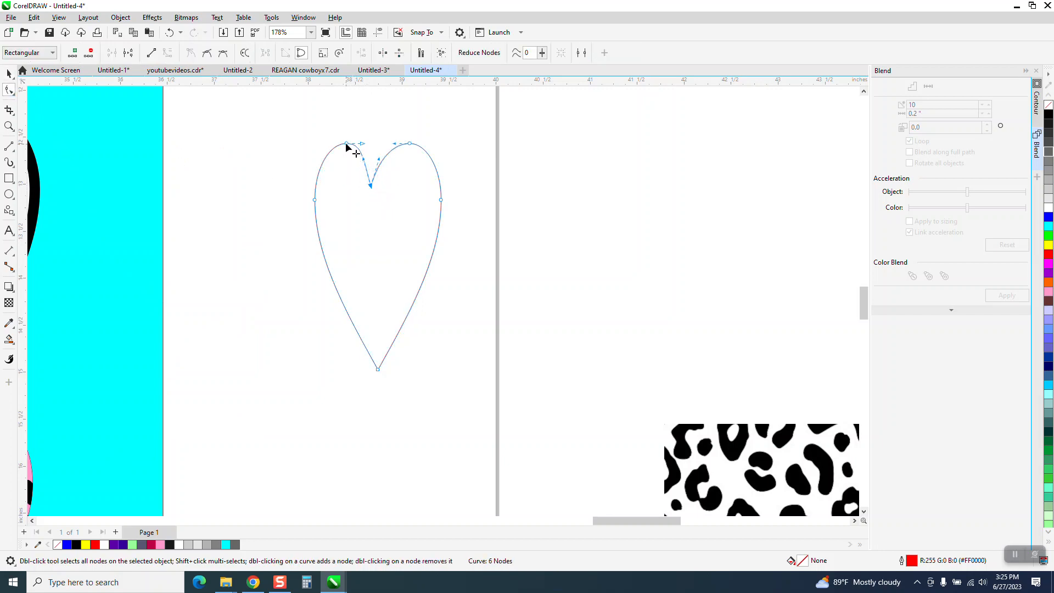
pyautogui.moveTo(347, 144); pyautogui.dragTo(336, 146)
pyautogui.moveTo(316, 200); pyautogui.dragTo(304, 205)
pyautogui.scroll(-2, 322, 245)
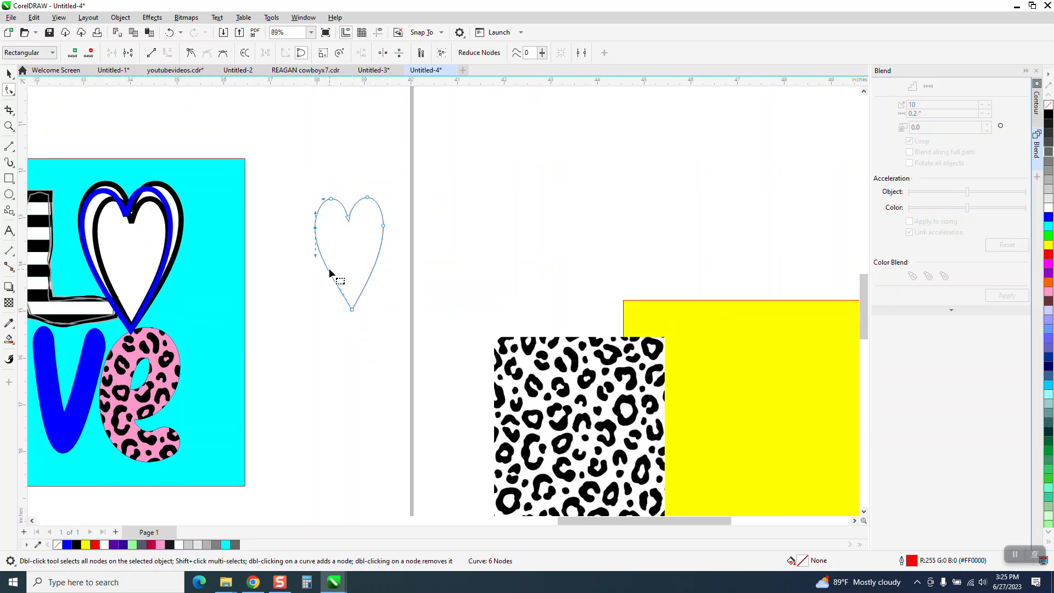
pyautogui.click(351, 309)
# Add a copy of the heart enlarged to 105.6% up and to the left, and pull its left-side node outward
pyautogui.click(9, 73)
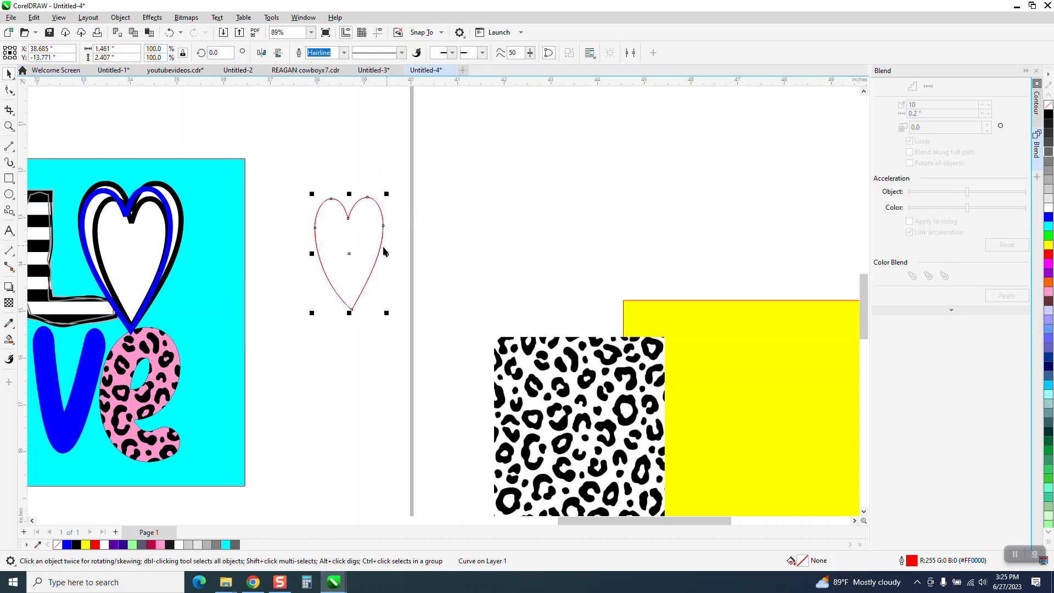
pyautogui.moveTo(312, 194); pyautogui.dragTo(302, 187)
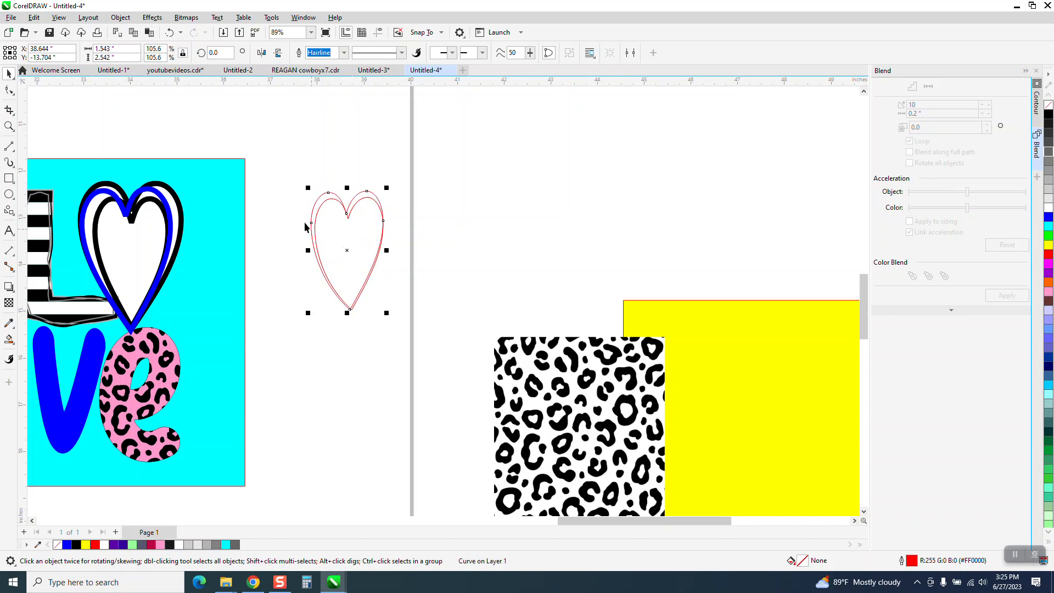
pyautogui.click(9, 89)
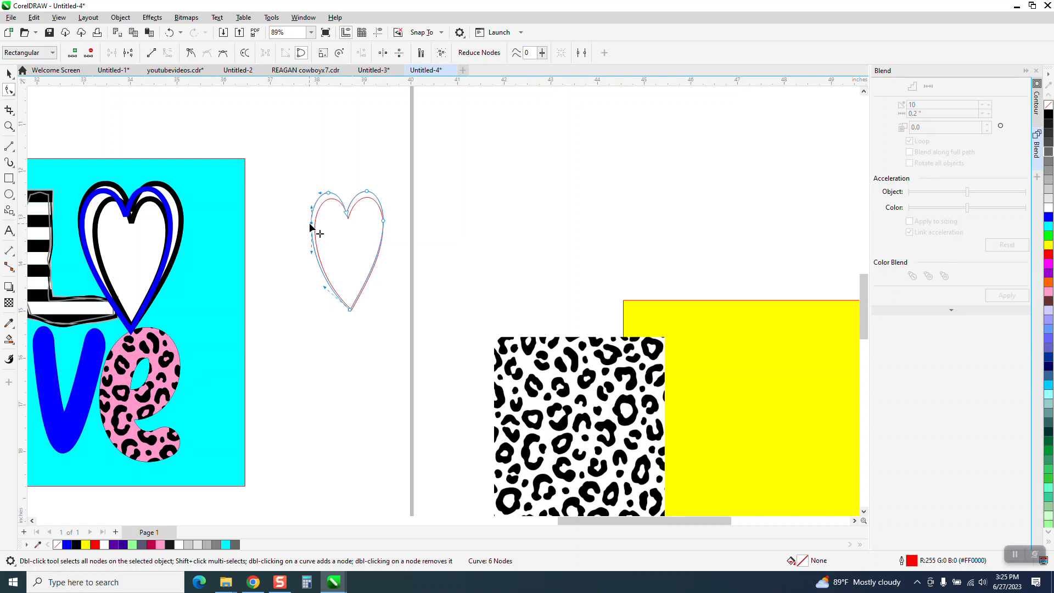
pyautogui.moveTo(311, 223); pyautogui.dragTo(305, 224)
# Delete the left-side node of the outer heart
pyautogui.press('XF86Calculator')
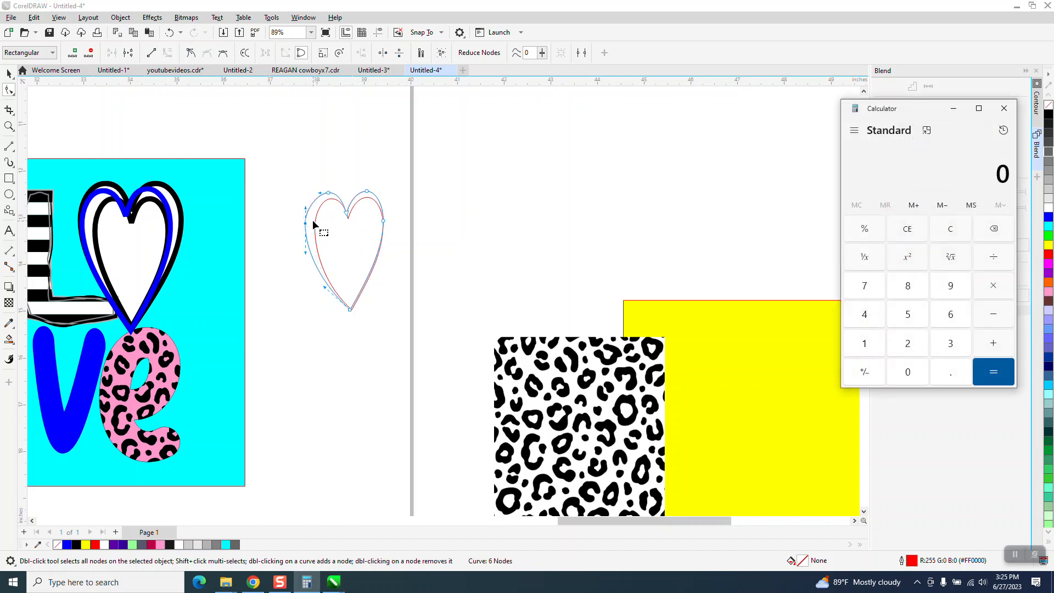
pyautogui.click(1004, 109)
pyautogui.press('Delete')
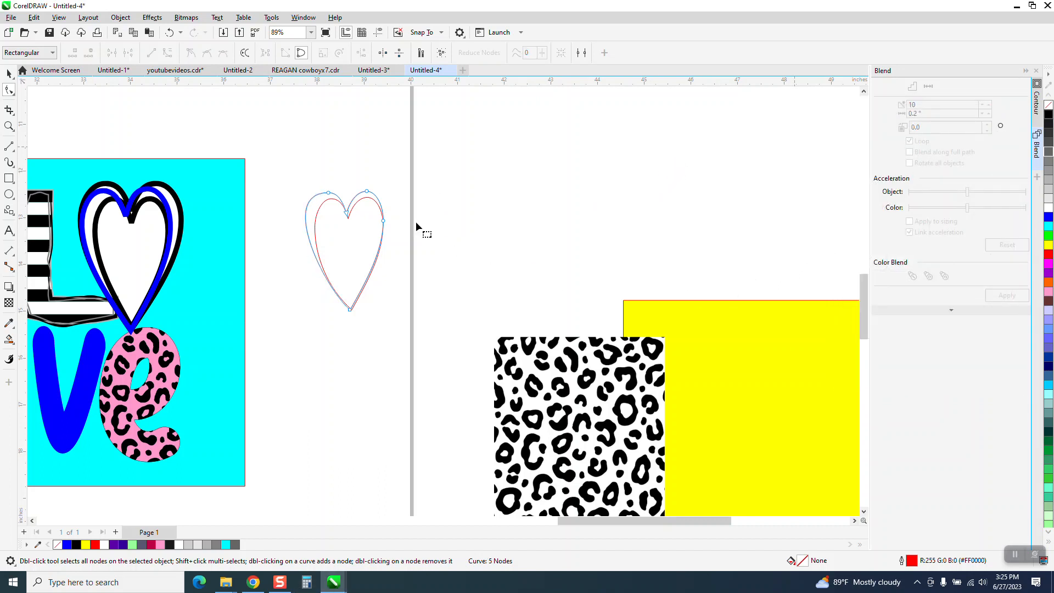
# Undo the outer heart's left-lobe curve edits, including a fresh handle adjustment, the left-side node's deletion and its outward pull
pyautogui.click(328, 193)
pyautogui.moveTo(280, 195); pyautogui.dragTo(277, 214)
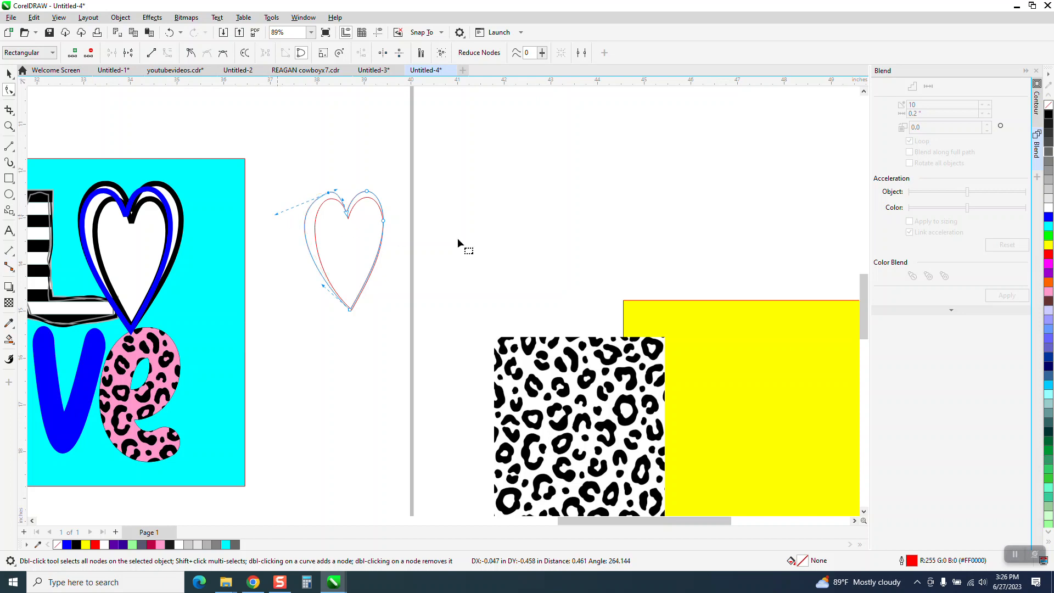
pyautogui.click(171, 32)
pyautogui.click(170, 33)
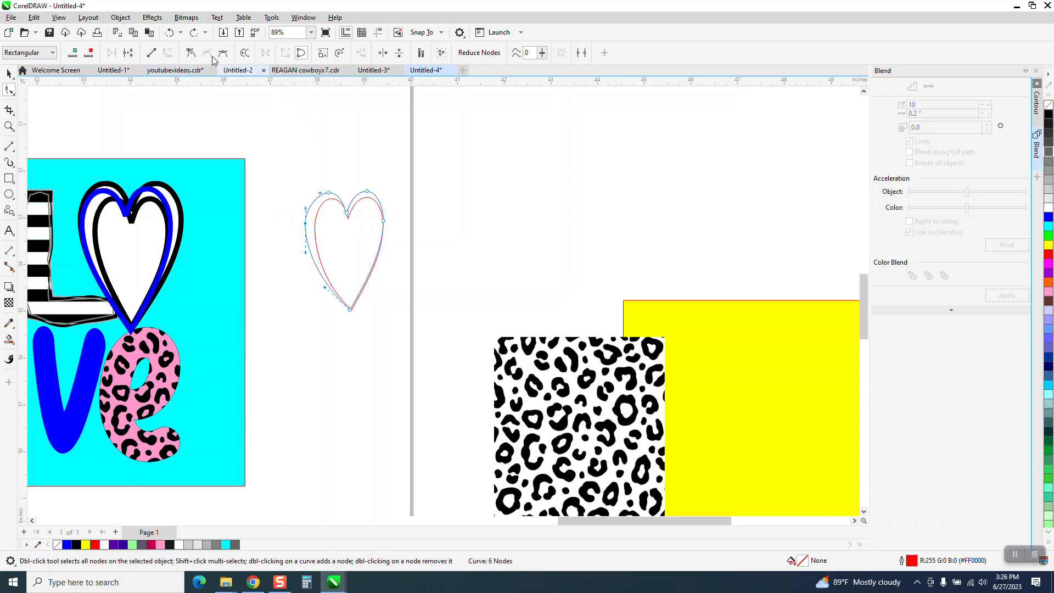
pyautogui.click(170, 33)
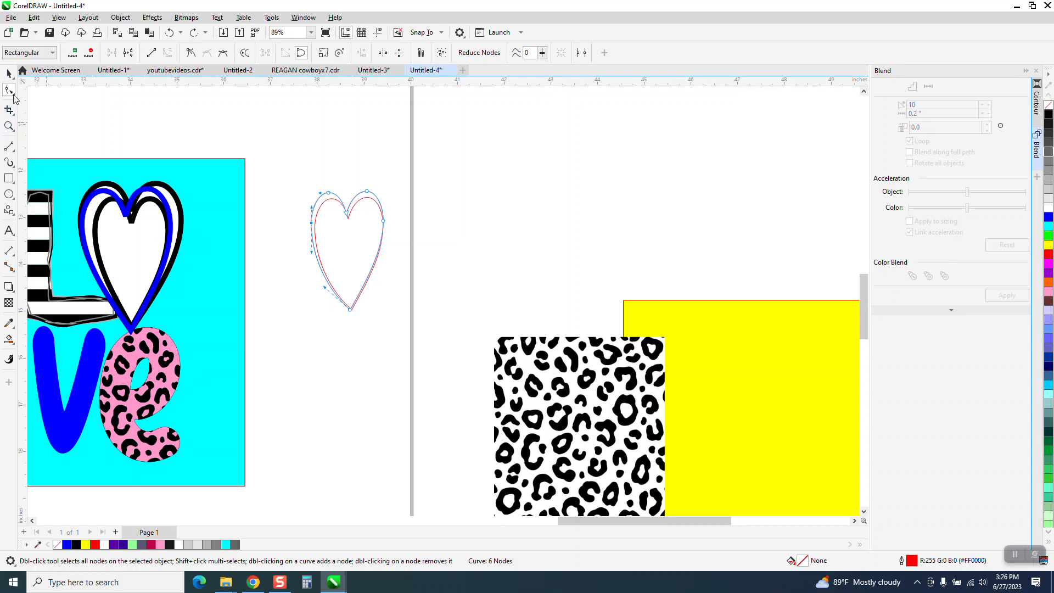
# Duplicate the outer heart and stretch the copy to the right and upward, to 117.0% width and 111.0% height
pyautogui.click(8, 73)
pyautogui.press('space')
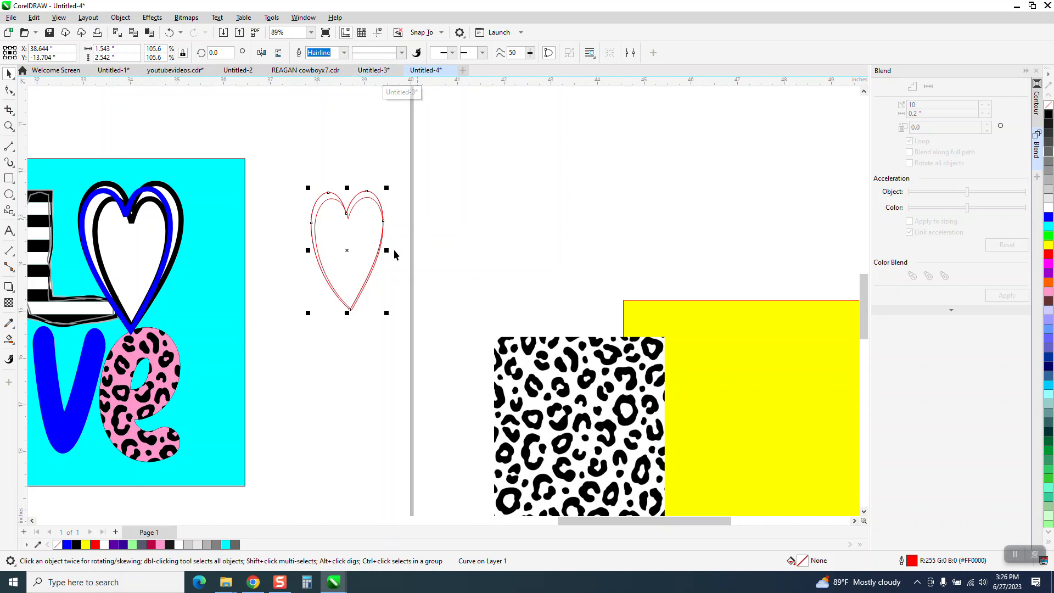
pyautogui.moveTo(387, 251); pyautogui.dragTo(394, 252)
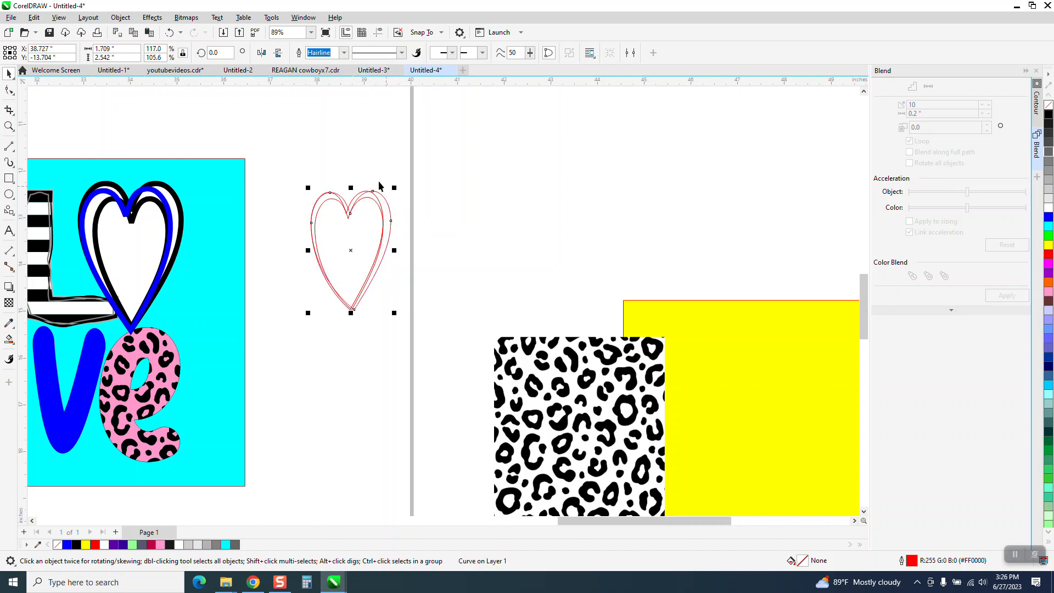
pyautogui.moveTo(349, 191); pyautogui.dragTo(350, 185)
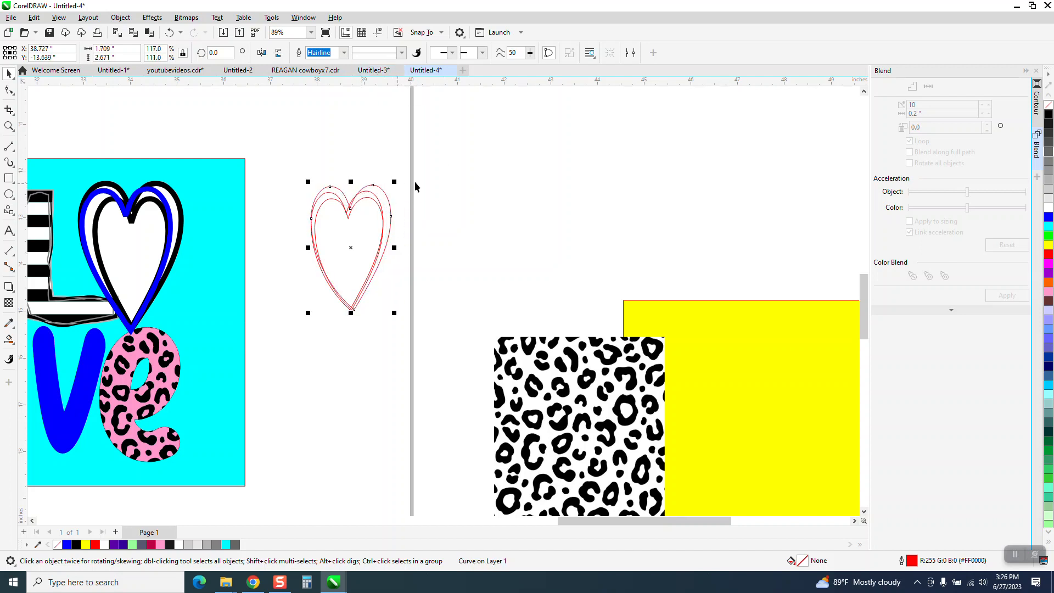
pyautogui.click(418, 188)
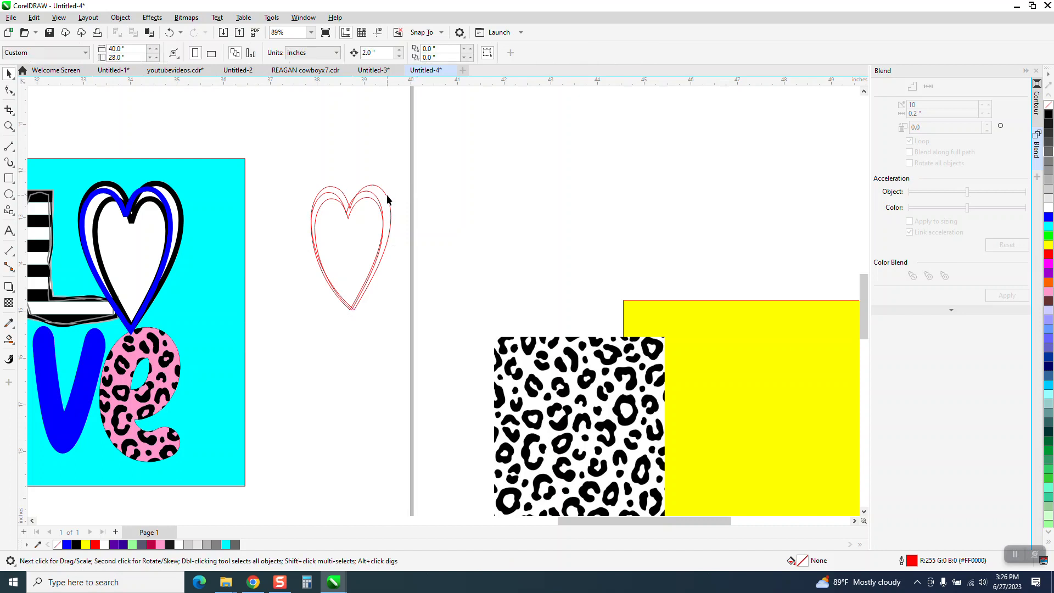
# Change the outline color of all three nested hearts to black
pyautogui.moveTo(284, 163); pyautogui.dragTo(434, 356)
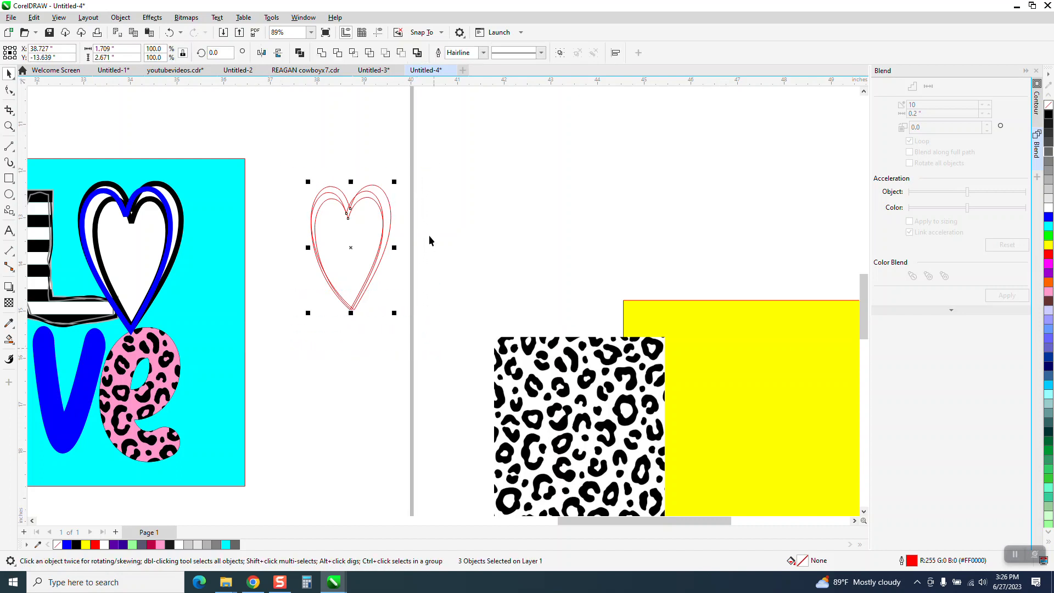
pyautogui.rightClick(1049, 125)
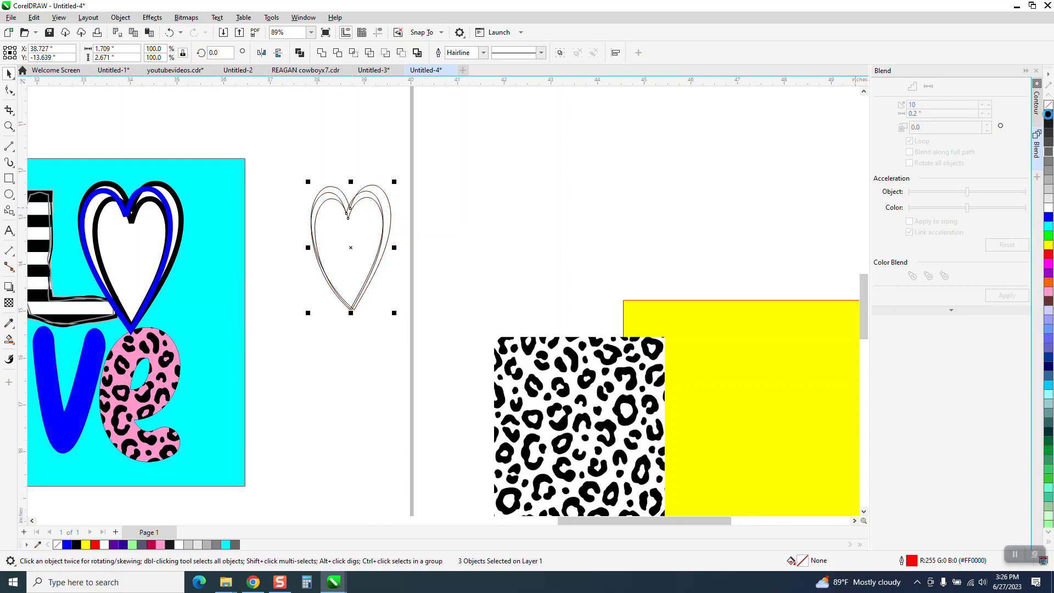
pyautogui.click(399, 156)
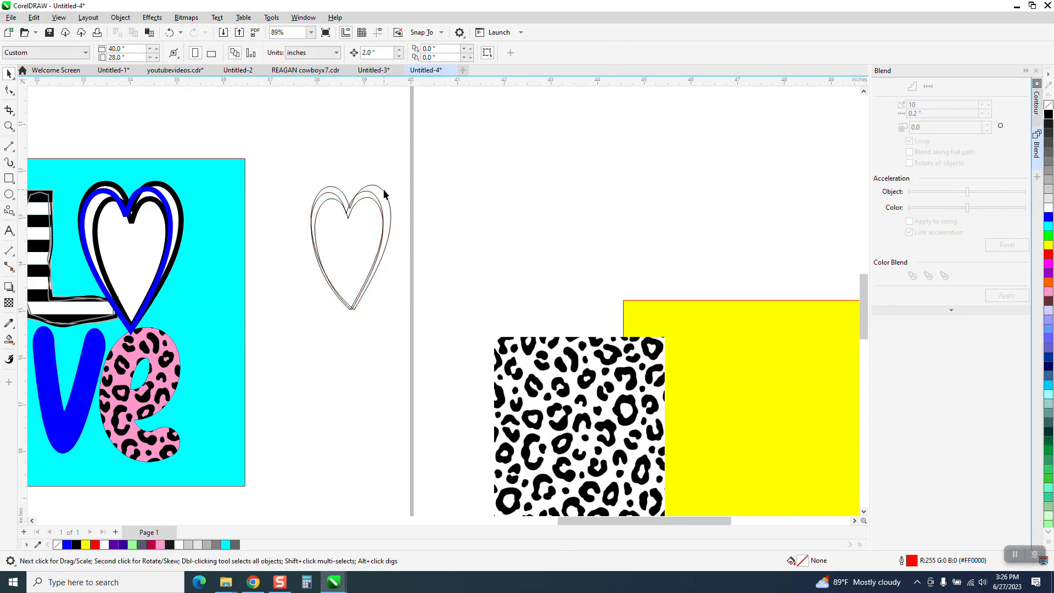
# Set the three hearts' outline width to 4.0 pt and recolor the middle heart's outline blue
pyautogui.moveTo(443, 357); pyautogui.dragTo(443, 357)
pyautogui.click(483, 53)
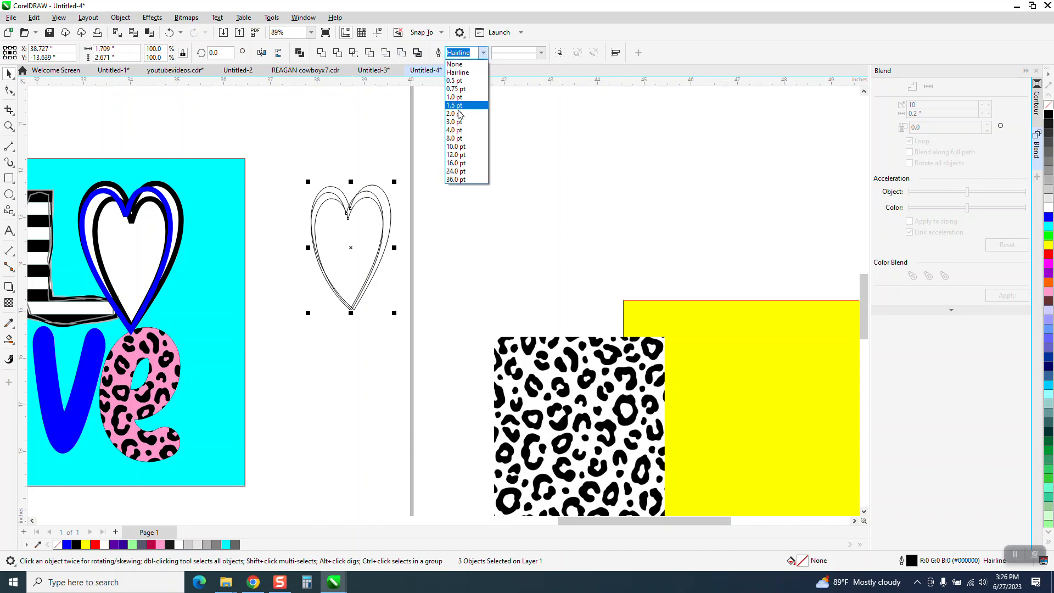
pyautogui.click(457, 112)
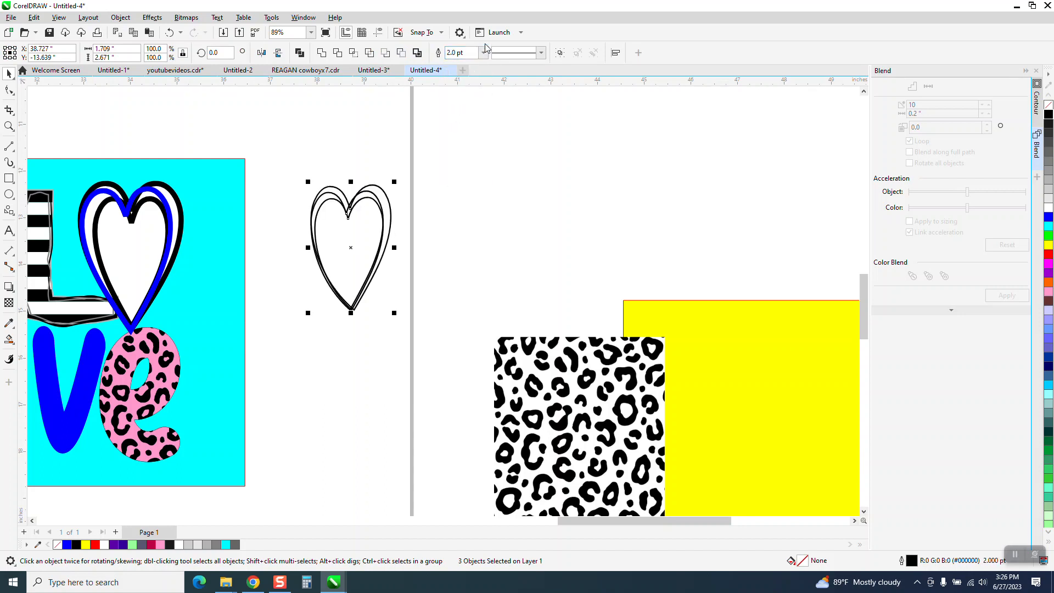
pyautogui.click(484, 52)
pyautogui.click(458, 131)
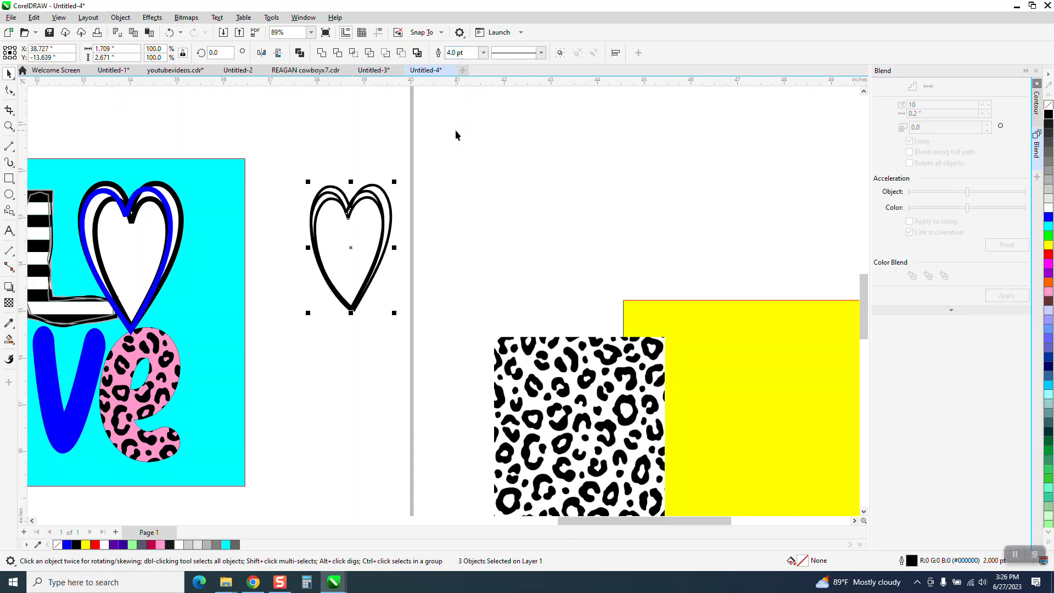
pyautogui.click(50, 99)
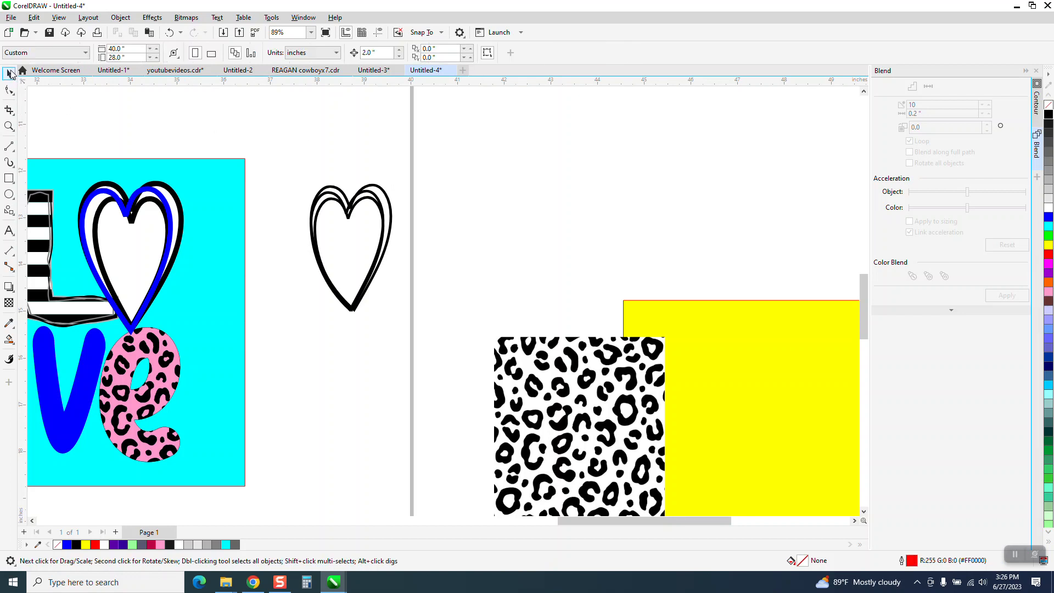
pyautogui.click(337, 201)
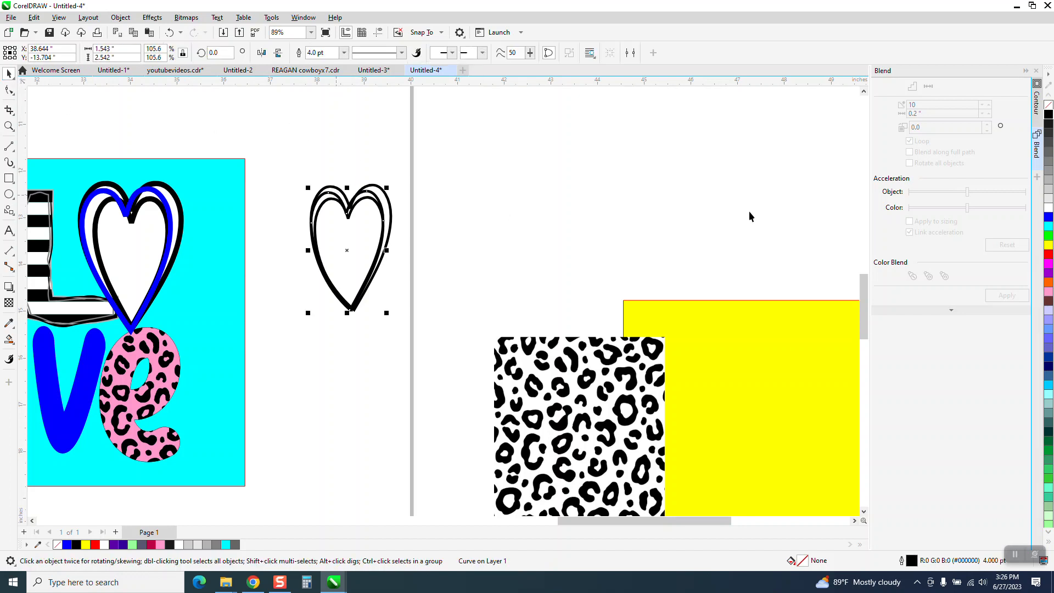
pyautogui.rightClick(1049, 218)
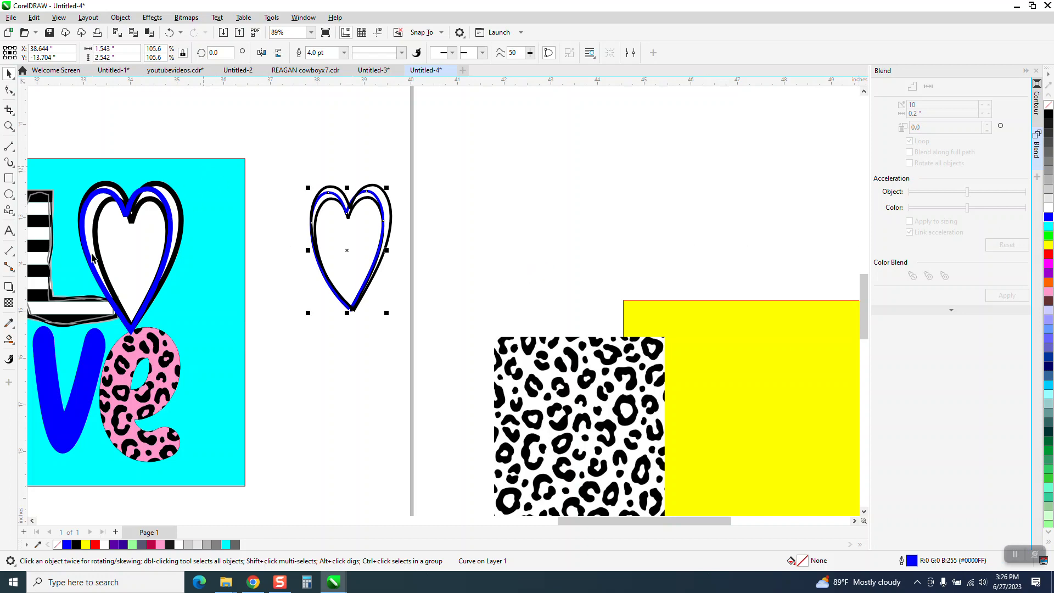
# Draw a rectangle about 3.5 by 4.5 inches around the three nested hearts
pyautogui.scroll(-2, 172, 272)
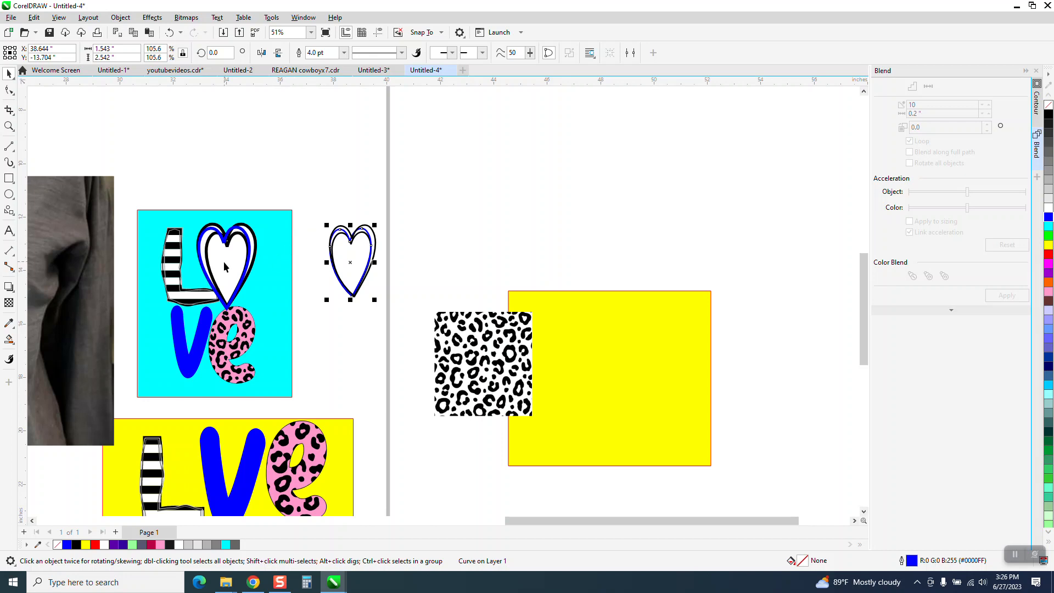
pyautogui.click(9, 178)
pyautogui.moveTo(309, 205); pyautogui.dragTo(404, 327)
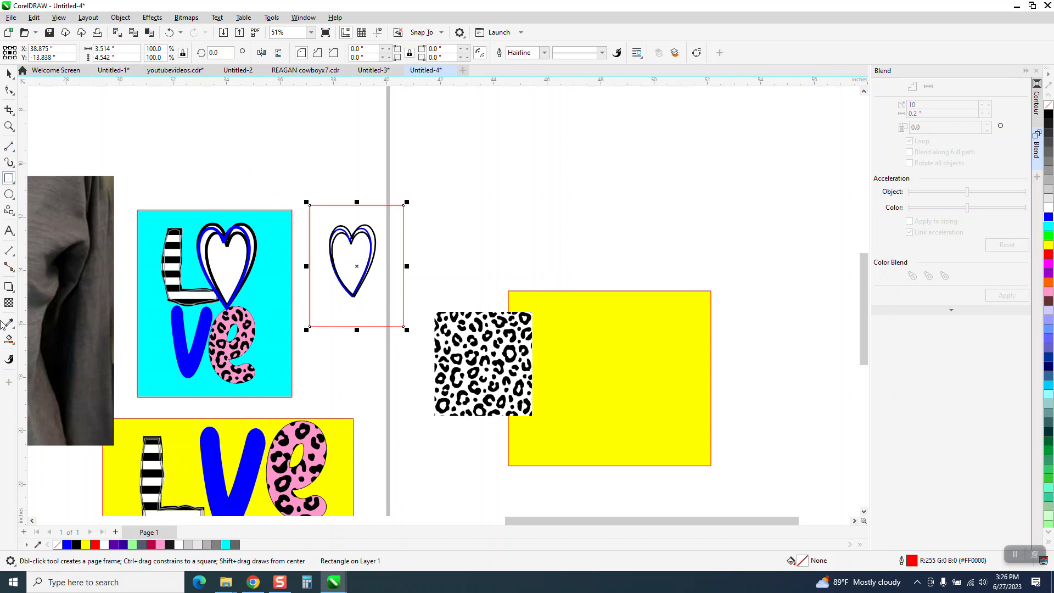
# Smart-fill the area between the rectangle and the hearts with cyan, and move the filled shape 4 inches right
pyautogui.click(10, 341)
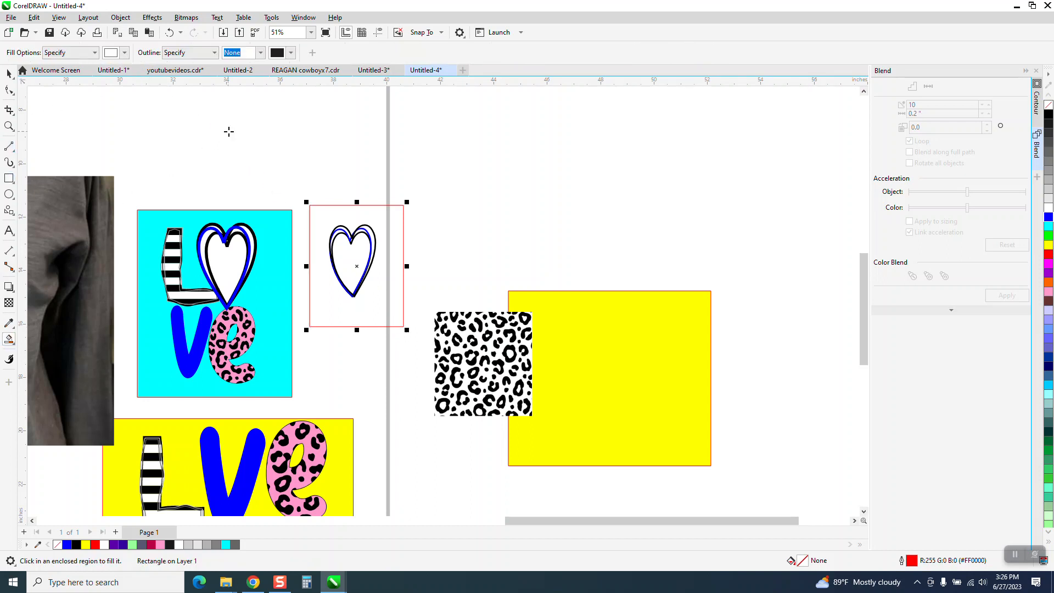
pyautogui.click(125, 53)
pyautogui.click(172, 122)
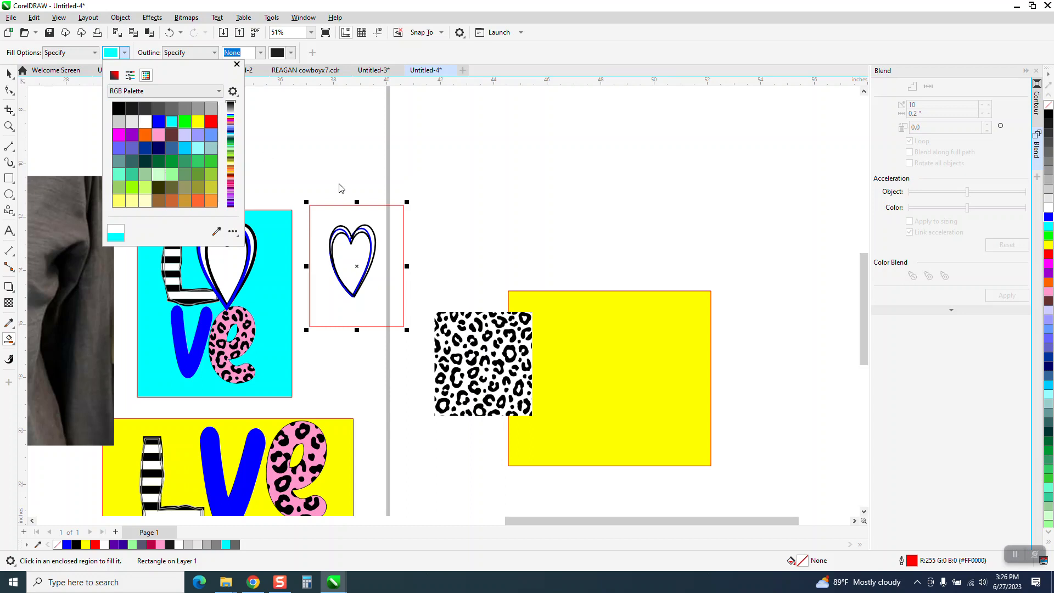
pyautogui.click(340, 216)
pyautogui.press('Right')
pyautogui.press('Right')
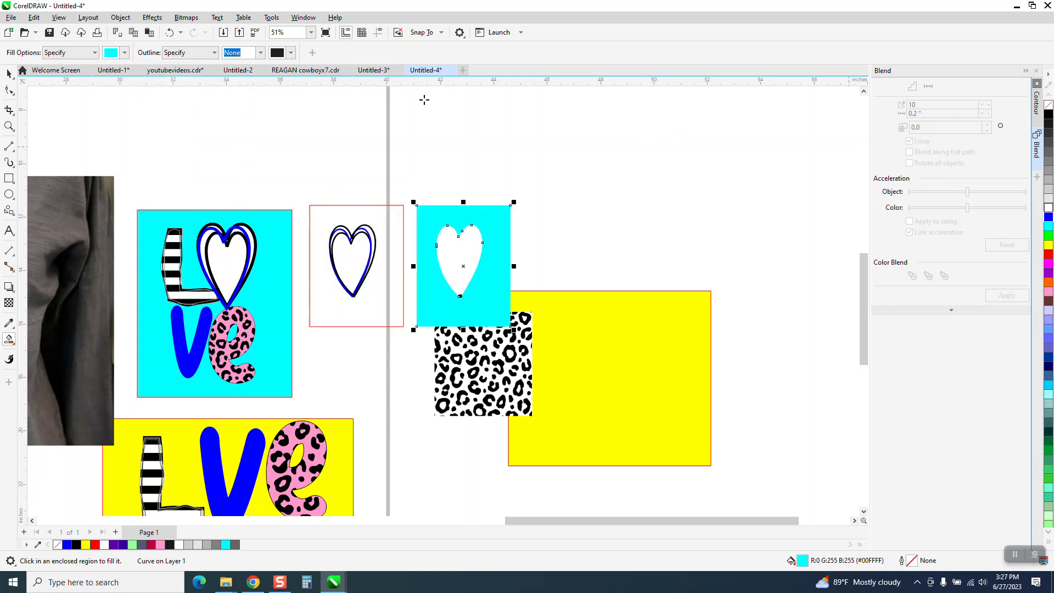
# Smart-fill the heart opening in the cyan shape with white and move the white heart 4 inches left onto the outlined hearts
pyautogui.click(124, 53)
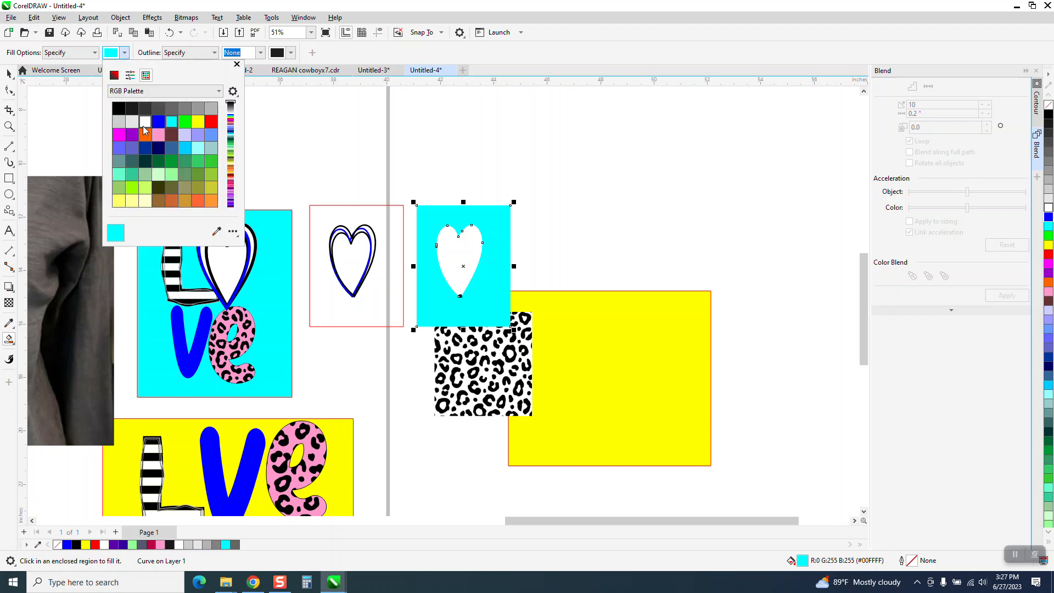
pyautogui.click(144, 122)
pyautogui.click(464, 251)
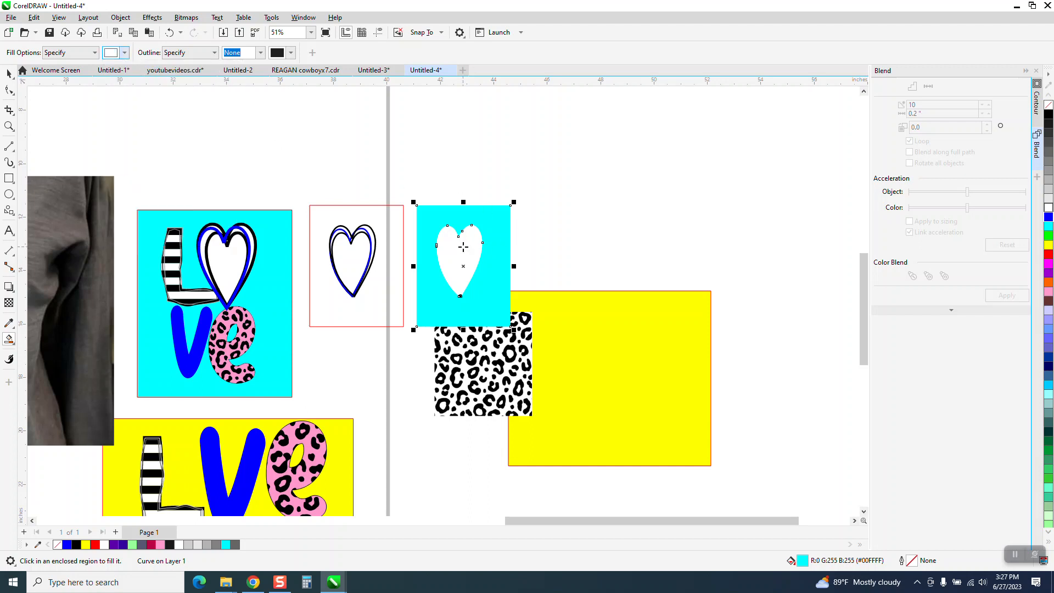
pyautogui.press('Left')
pyautogui.press('Left')
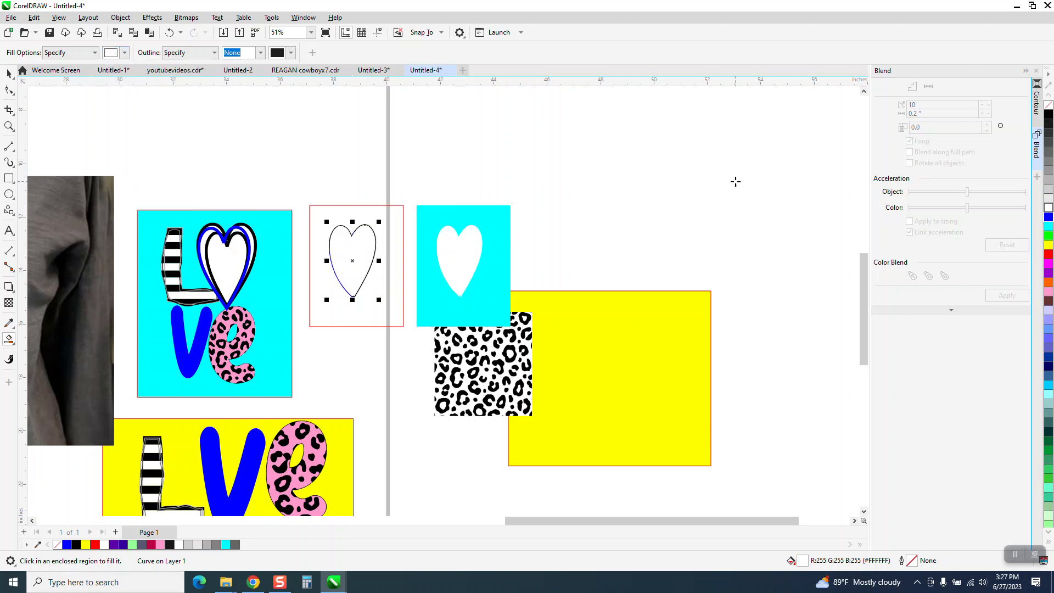
# Send the white heart behind the outlines, to the back of the page
pyautogui.click(121, 18)
pyautogui.moveTo(141, 192)
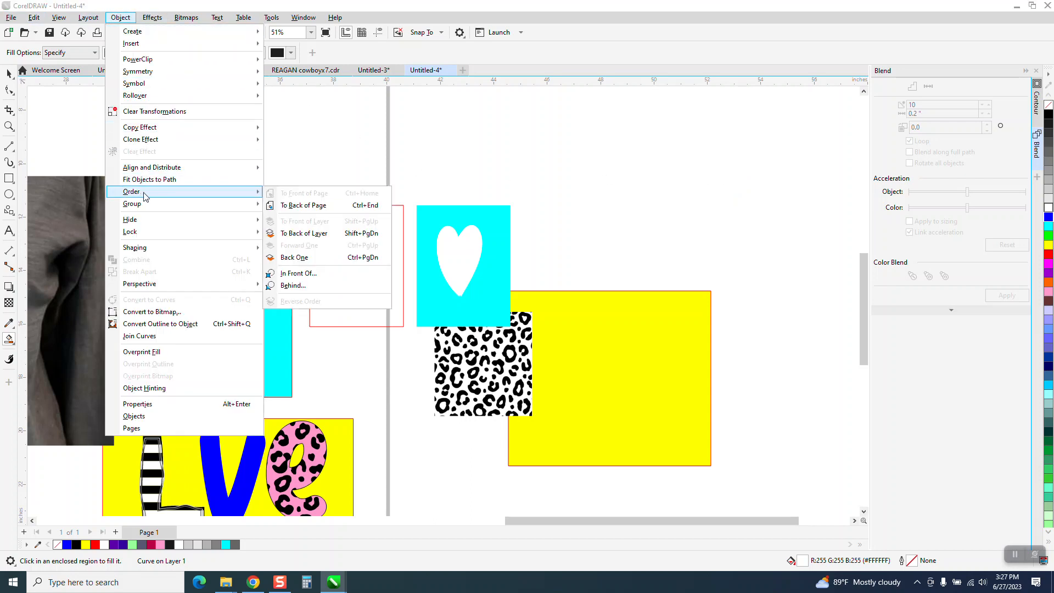
pyautogui.click(289, 210)
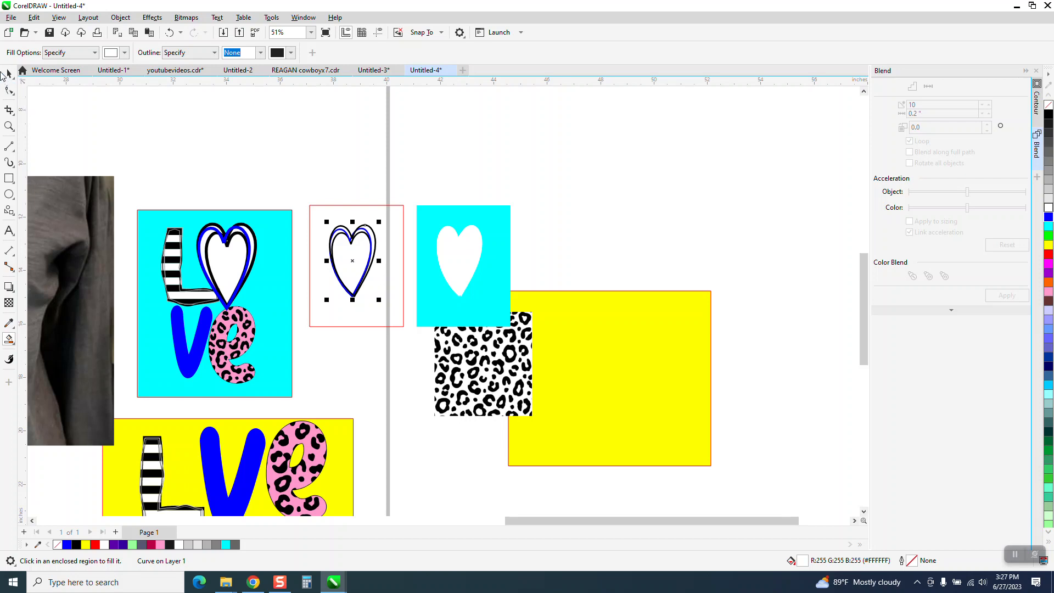
# Group the white heart with the three outlined hearts
pyautogui.click(8, 73)
pyautogui.moveTo(310, 176); pyautogui.dragTo(401, 346)
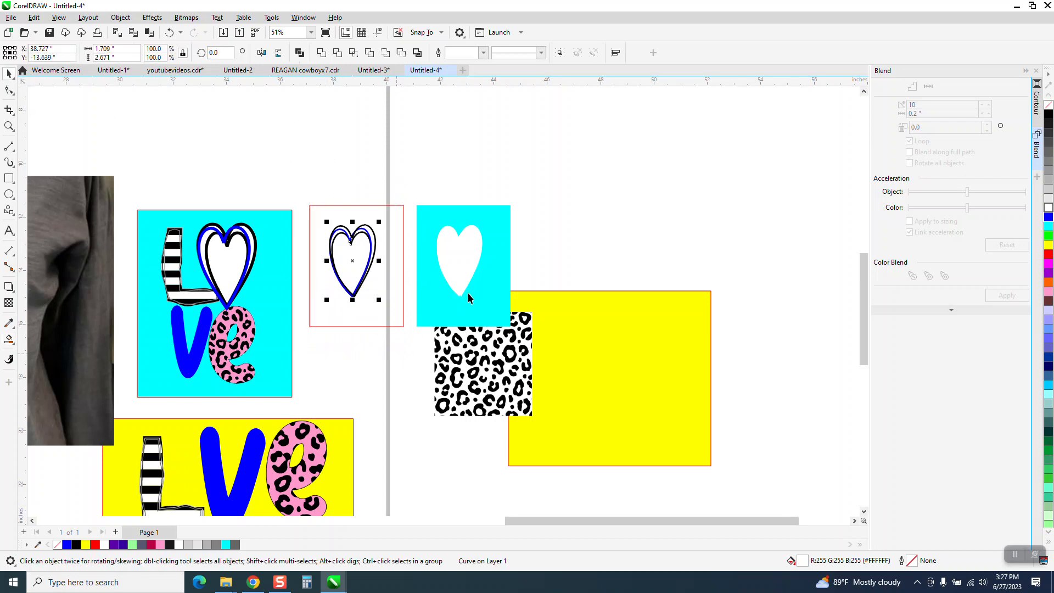
pyautogui.scroll(-1, 531, 270)
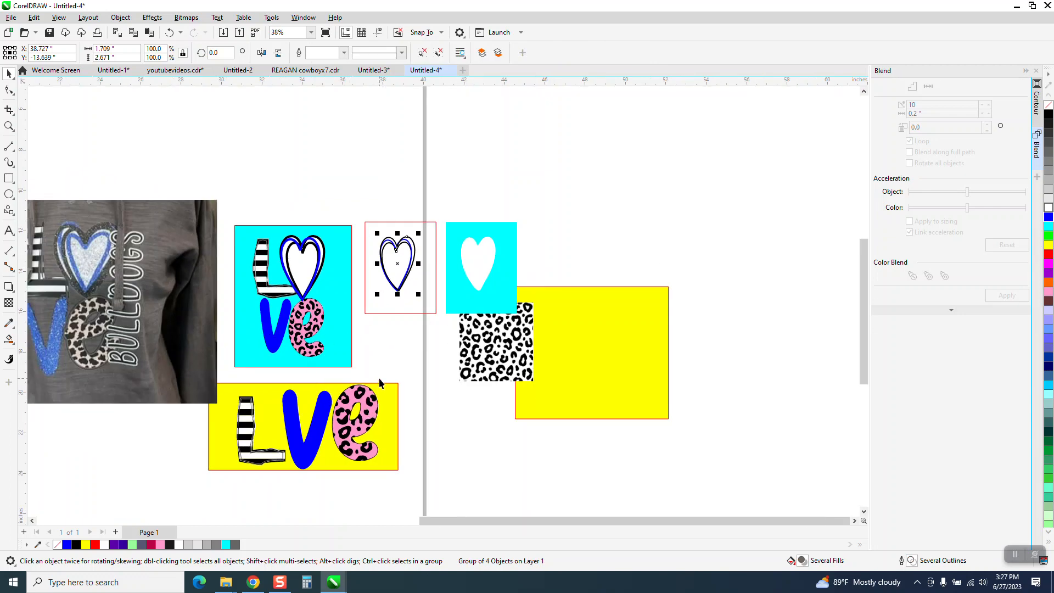
# Extend the yellow background rectangle downward to about 11.8 inches tall, and move the blue v and leopard e below the striped L
pyautogui.scroll(-1, 379, 383)
pyautogui.click(390, 413)
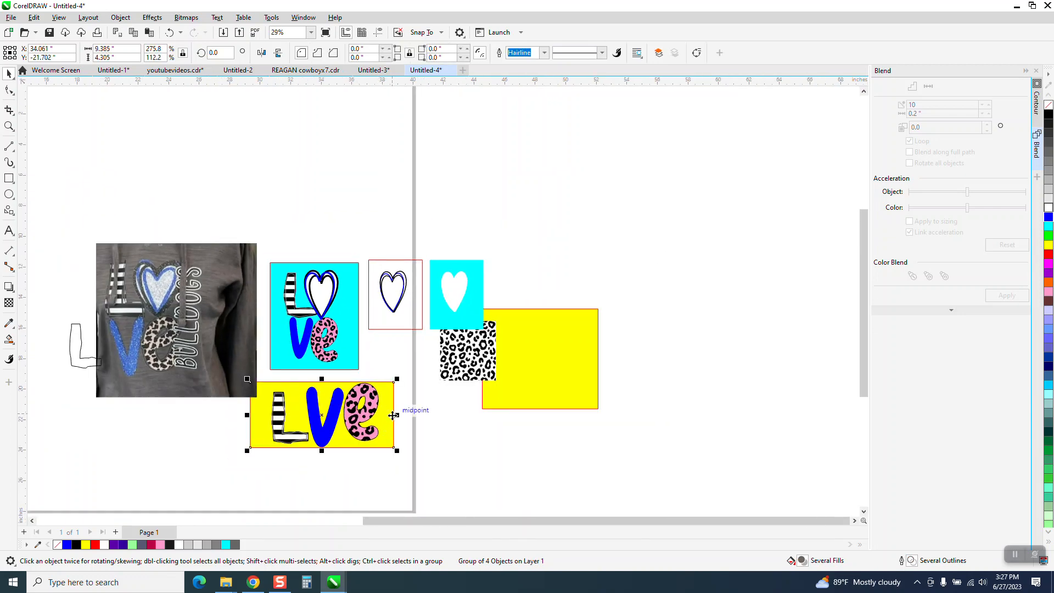
pyautogui.moveTo(322, 452); pyautogui.dragTo(309, 510)
pyautogui.moveTo(400, 393); pyautogui.dragTo(299, 420)
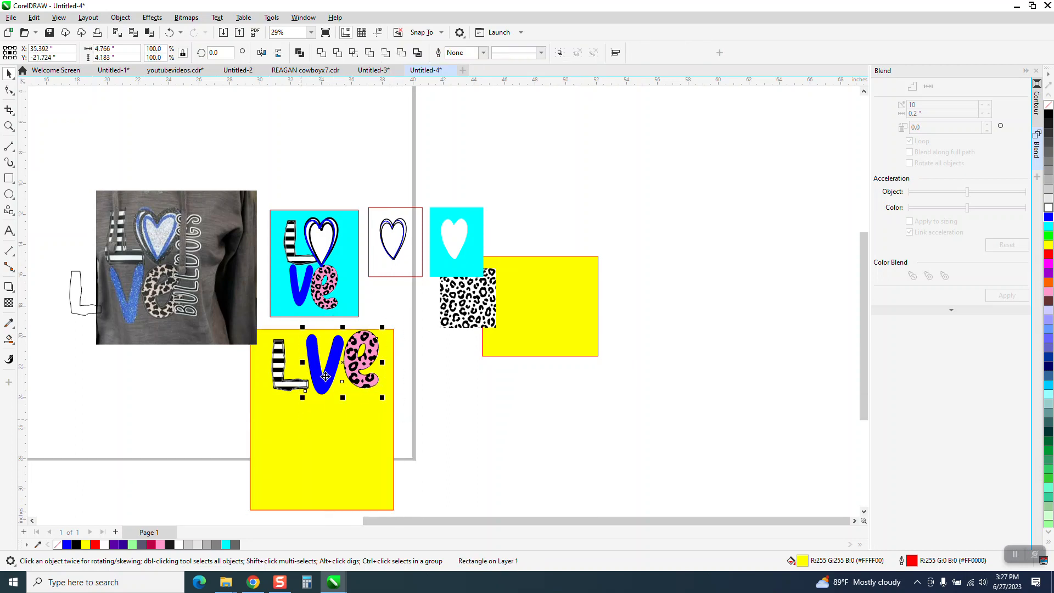
pyautogui.moveTo(342, 367); pyautogui.dragTo(311, 432)
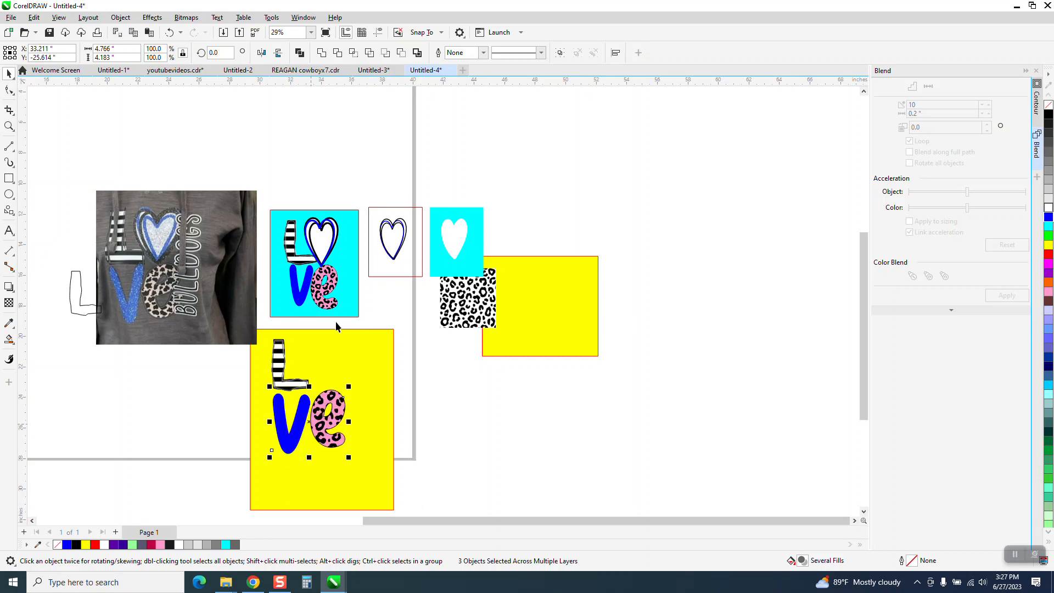
# Delete the rectangle around the heart group, and place the heart, slightly enlarged, beside the striped L and above the leopard e
pyautogui.click(395, 236)
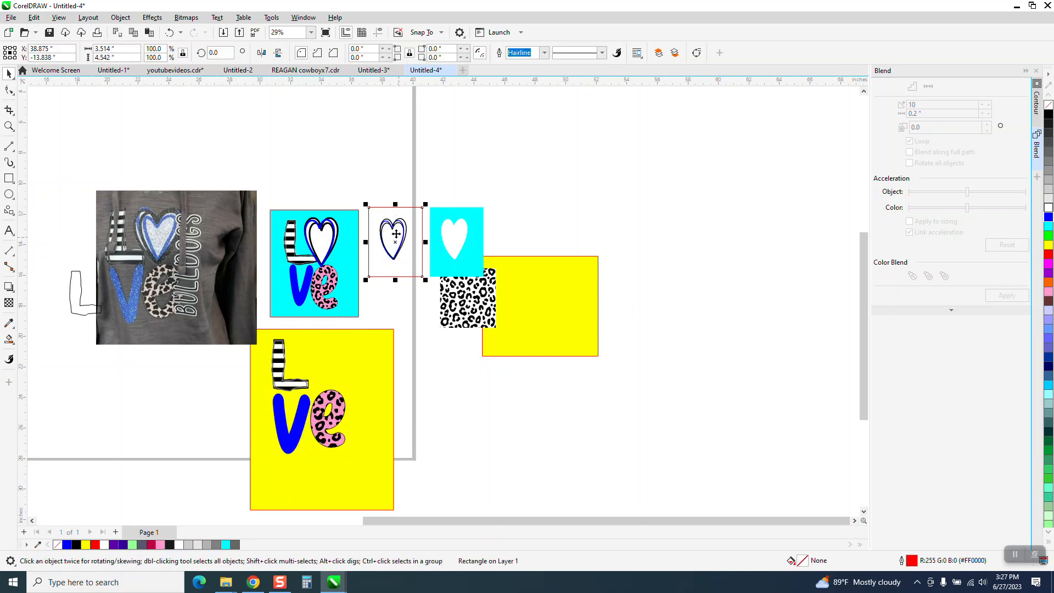
pyautogui.click(377, 185)
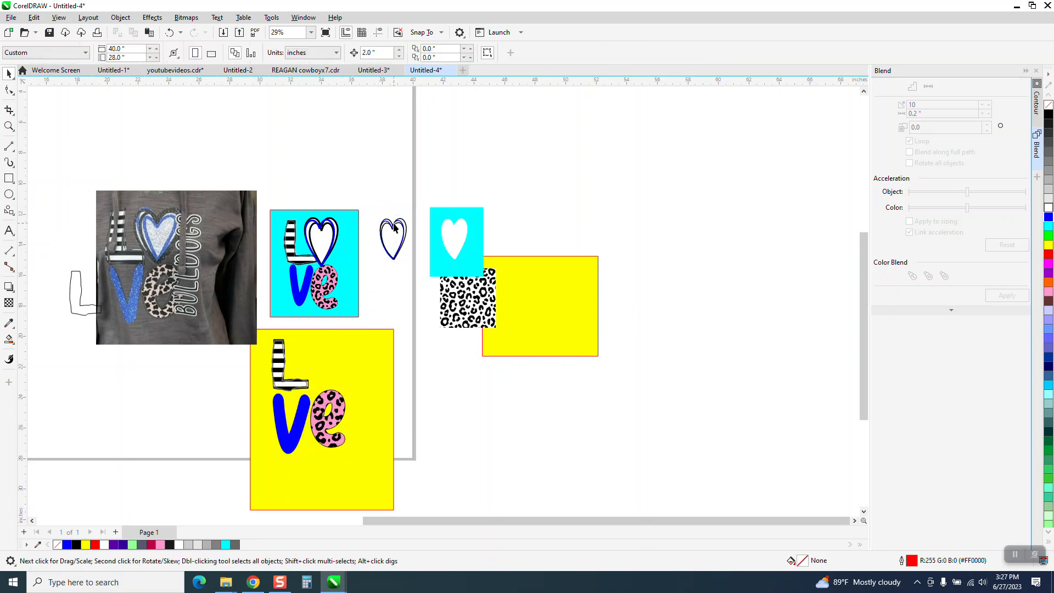
pyautogui.moveTo(391, 230); pyautogui.dragTo(355, 384)
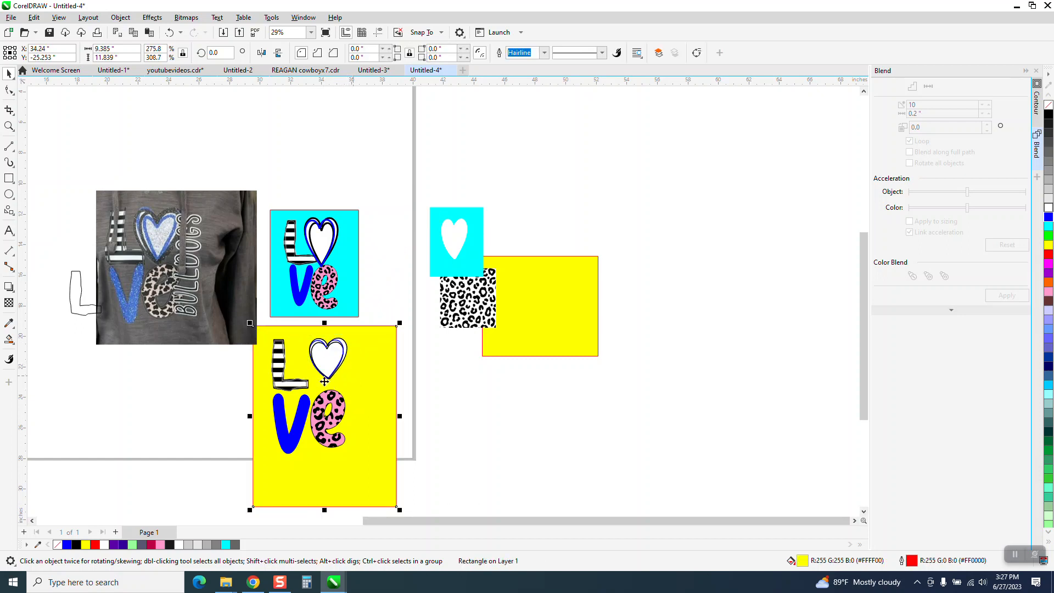
pyautogui.click(8, 125)
pyautogui.moveTo(255, 303); pyautogui.dragTo(386, 405)
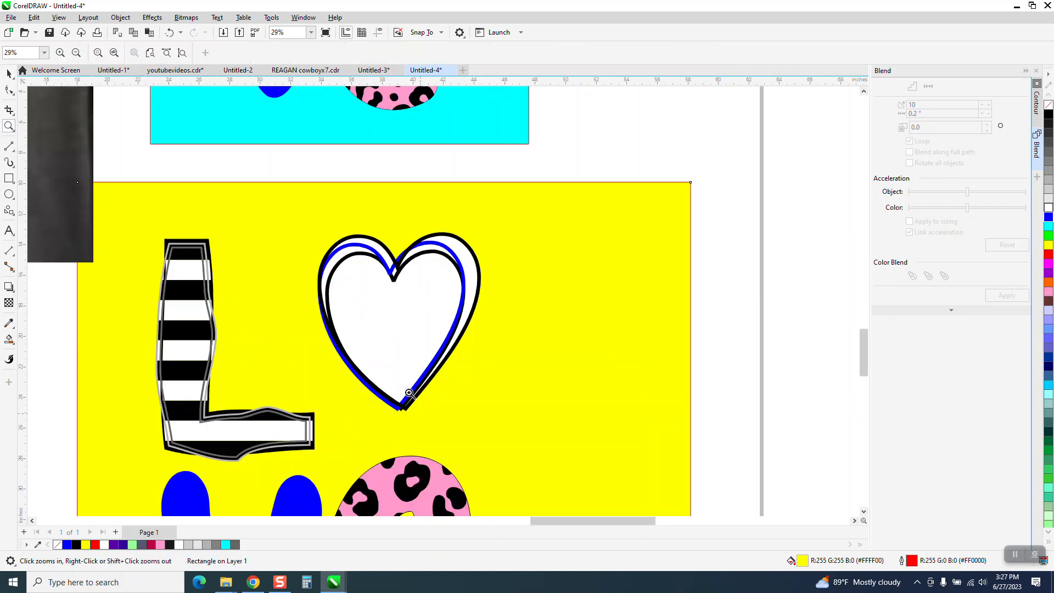
# Enlarge the heart group to about 2.85 by 3.12 inches and shift it slightly to sit between the striped L and leopard e
pyautogui.press('space')
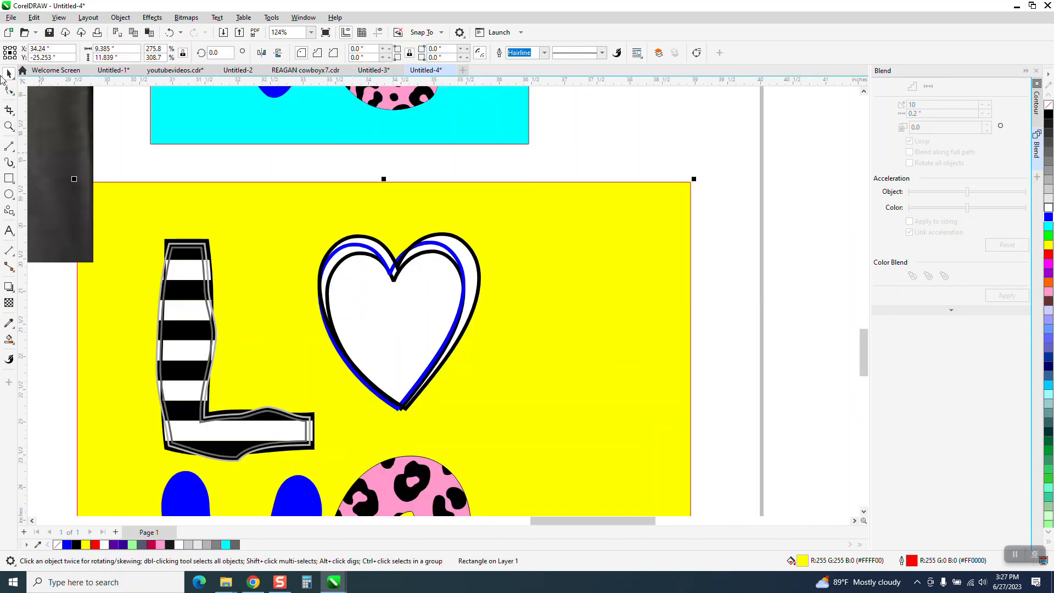
pyautogui.click(443, 242)
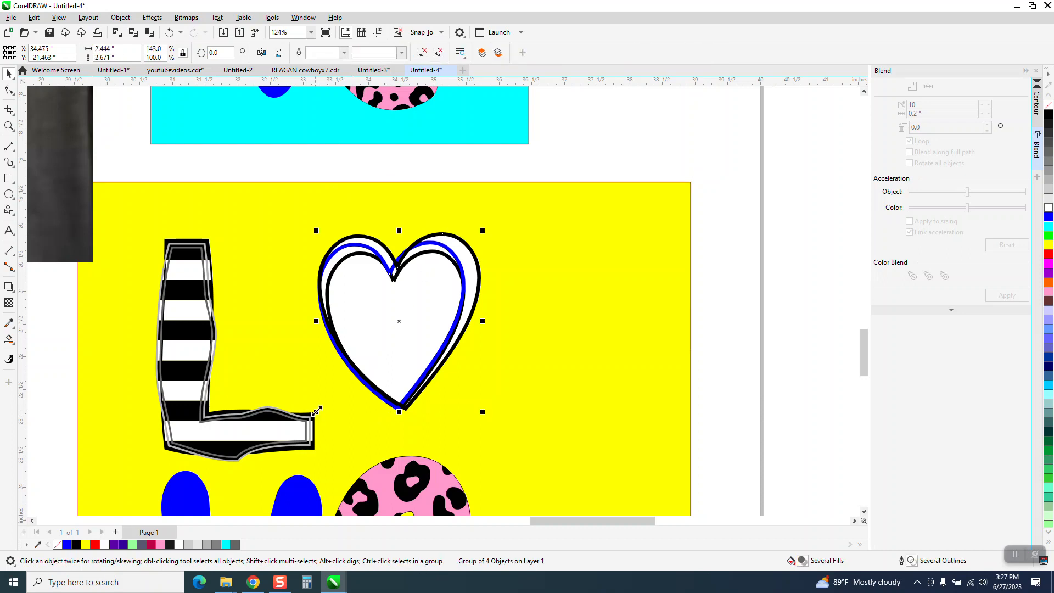
pyautogui.moveTo(317, 411); pyautogui.dragTo(289, 442)
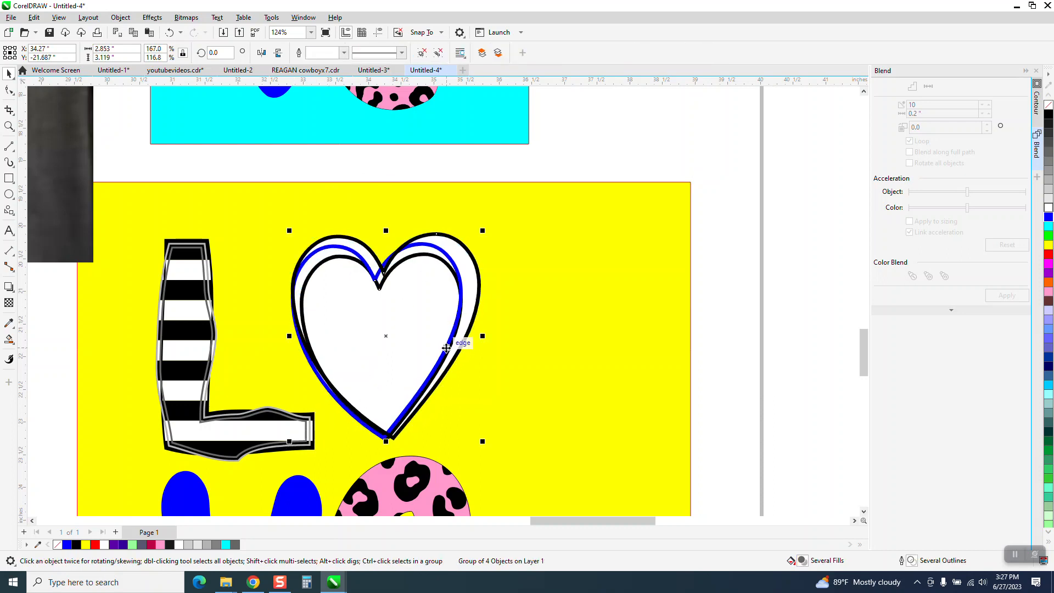
pyautogui.moveTo(446, 347); pyautogui.dragTo(452, 351)
pyautogui.scroll(-5, 419, 275)
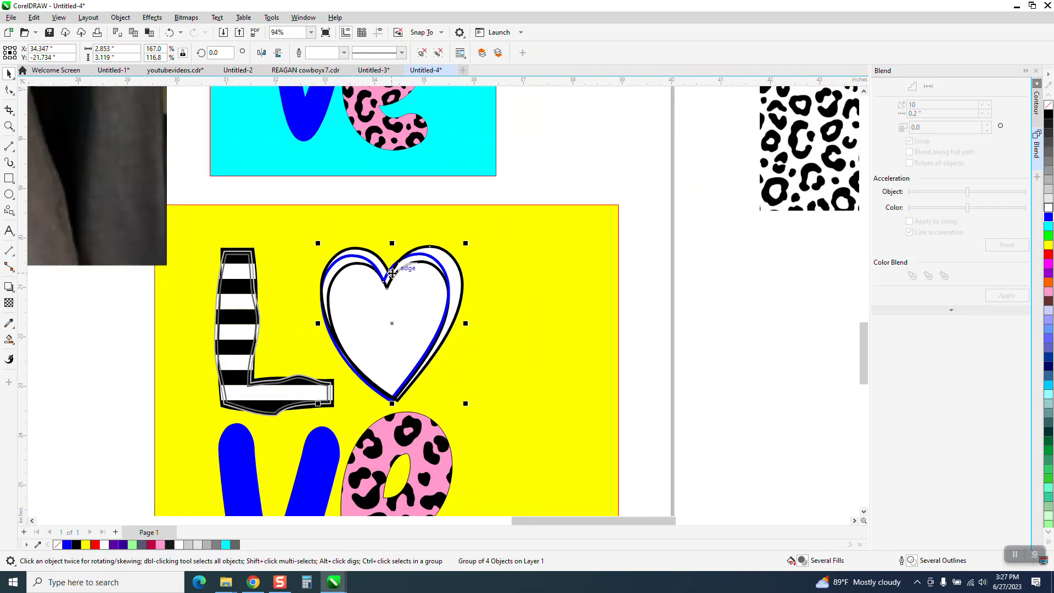
pyautogui.click(9, 126)
pyautogui.moveTo(297, 253); pyautogui.dragTo(436, 337)
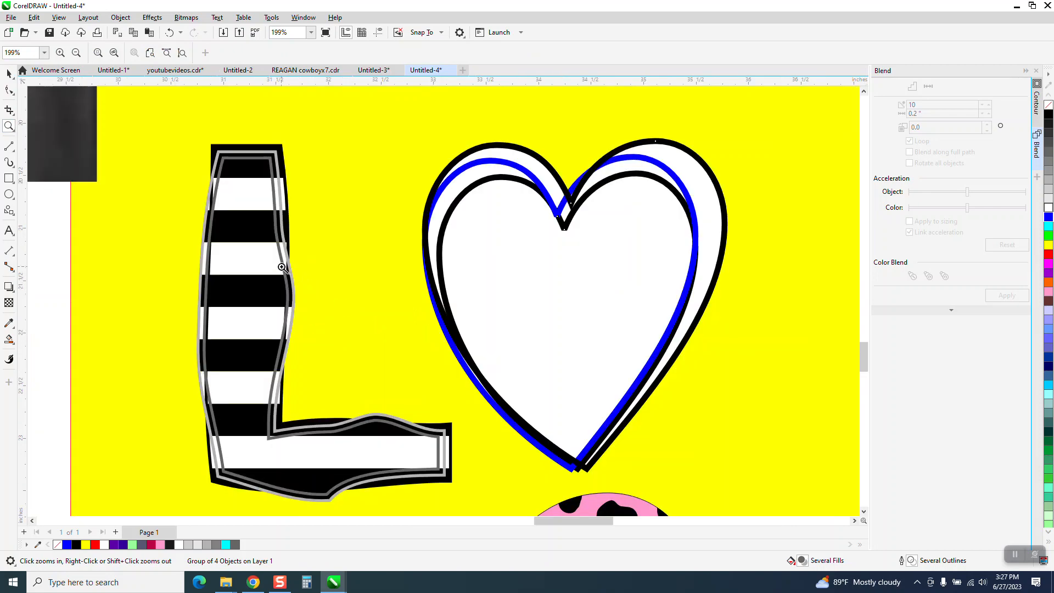
pyautogui.scroll(-5, 282, 267)
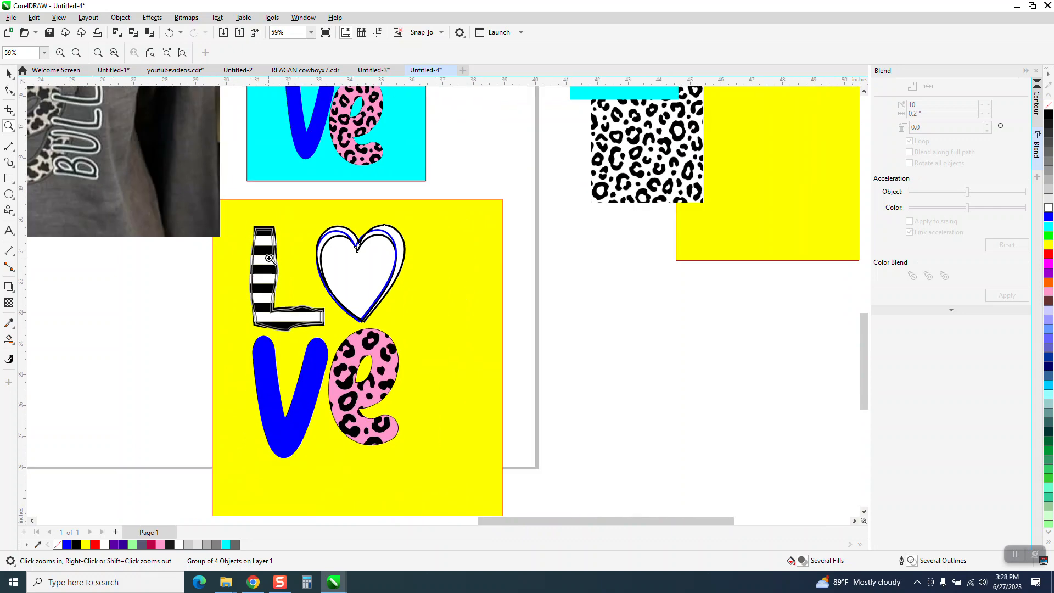
pyautogui.scroll(-2, 269, 257)
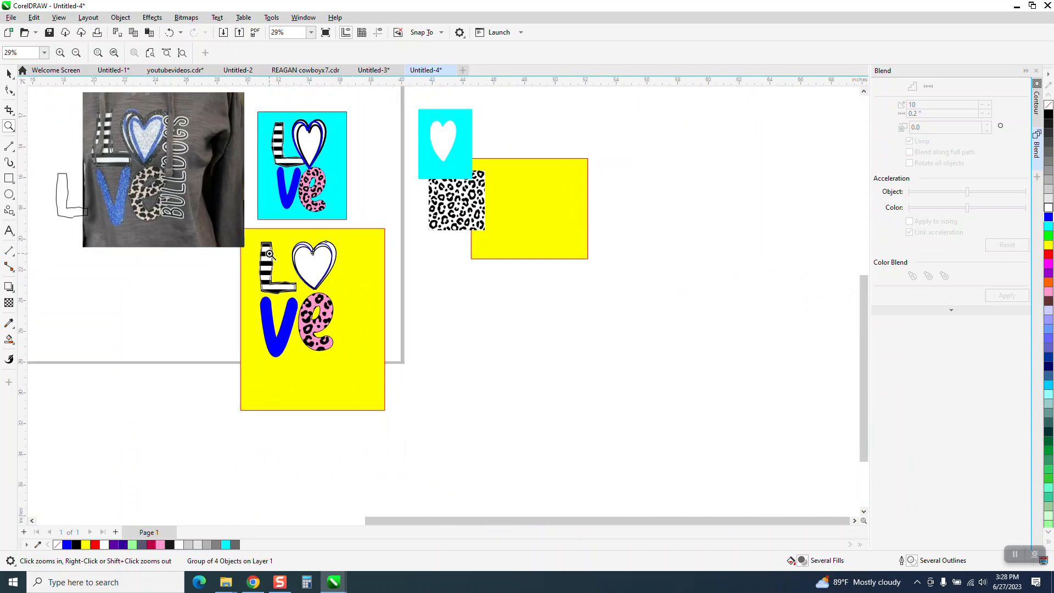